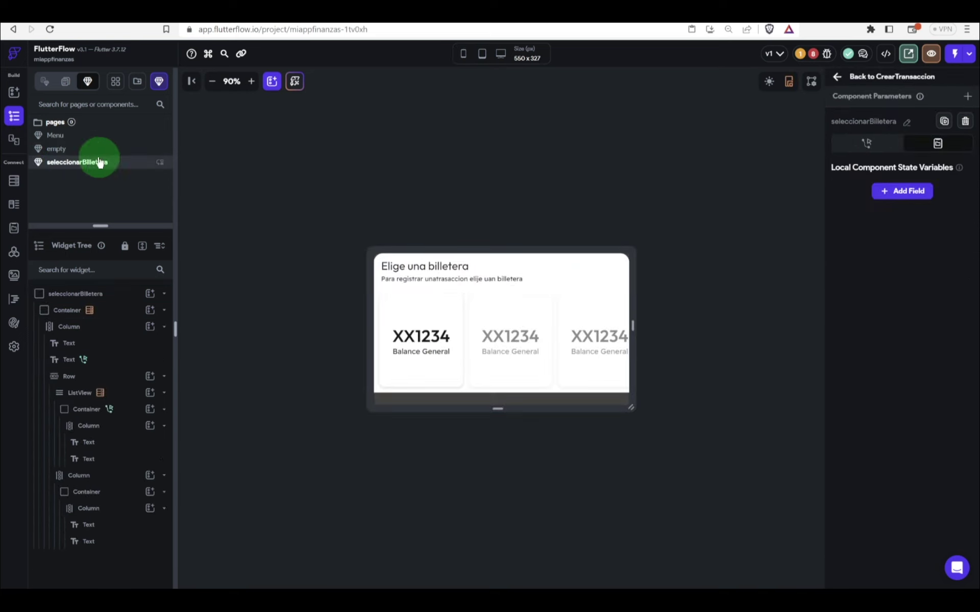
# Step: Select the XX1234 wallet-card text and bring up the elegirCategoria custom function code
pyautogui.click(407, 339)
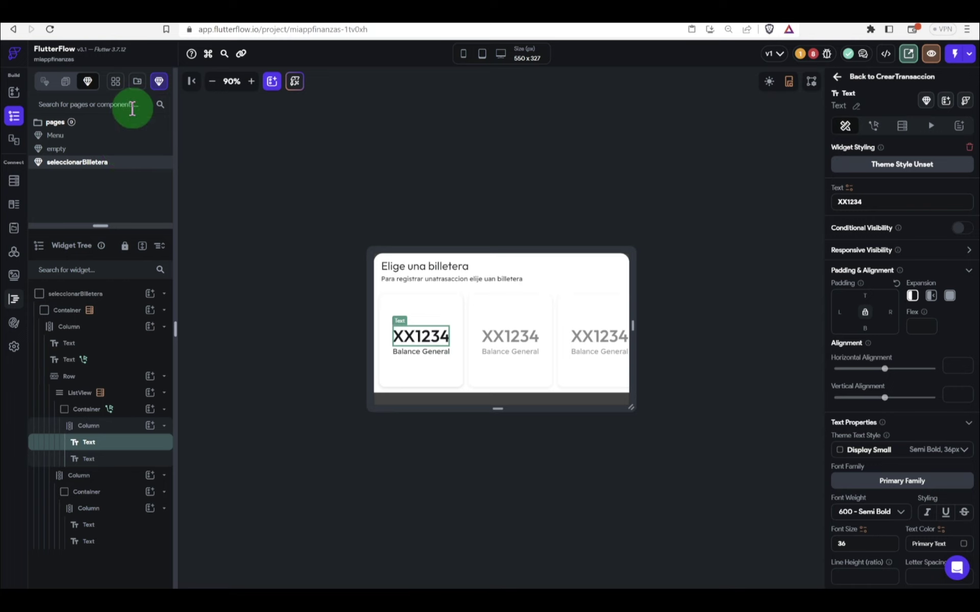
pyautogui.click(14, 300)
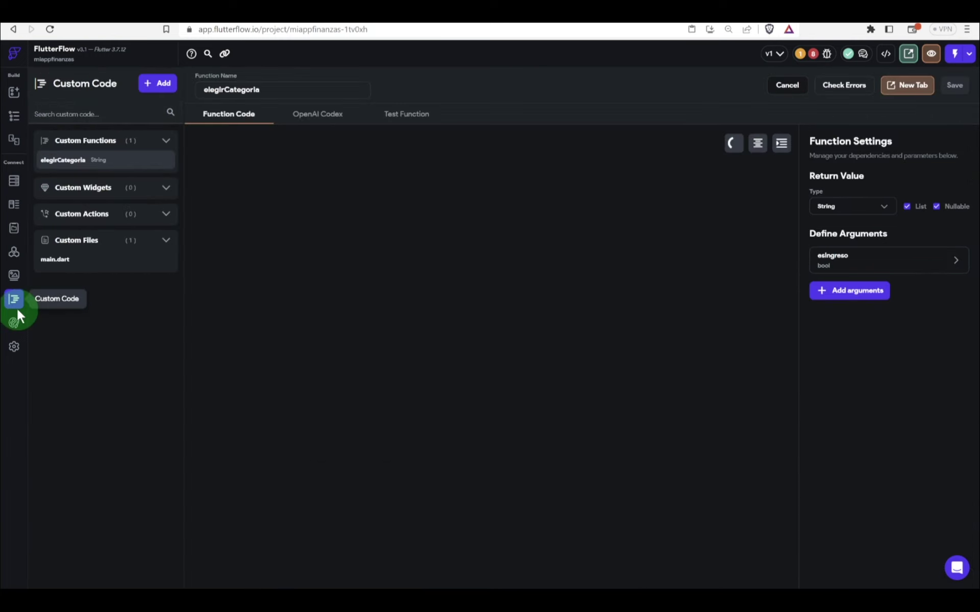
# Step: Create custom function obtener4Digitos with a non-nullable String argument named texto
pyautogui.click(158, 87)
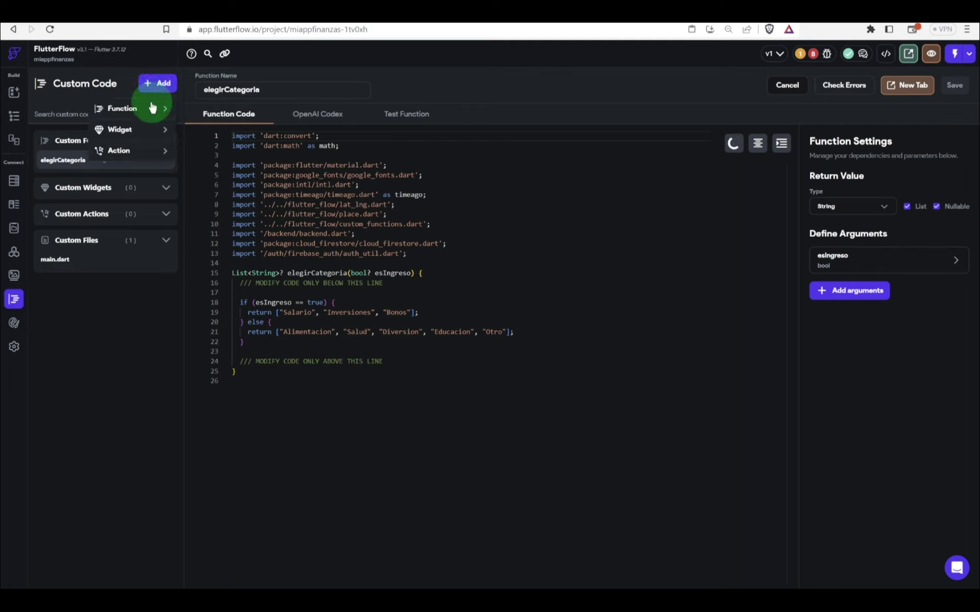
pyautogui.click(149, 112)
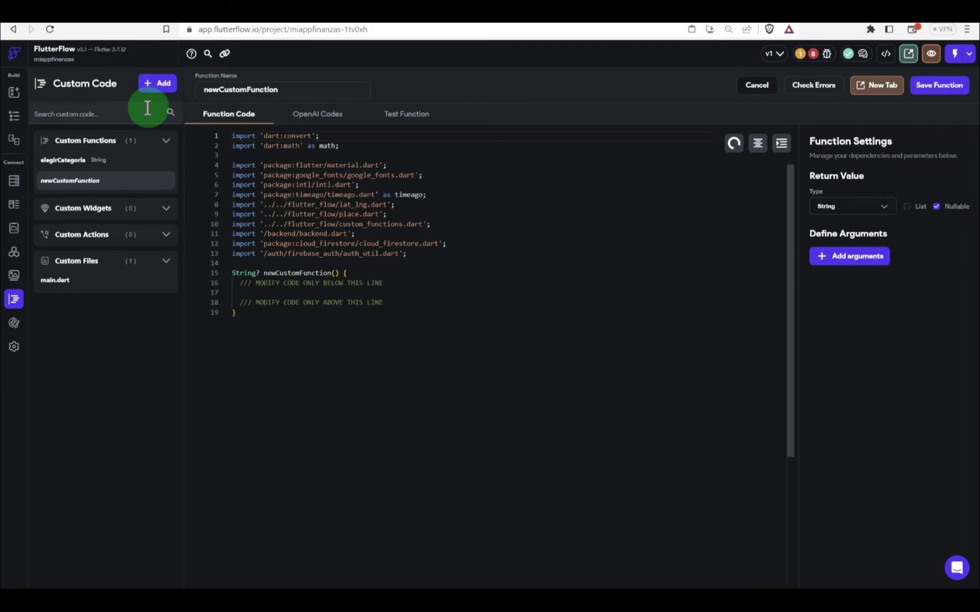
pyautogui.doubleClick(281, 90)
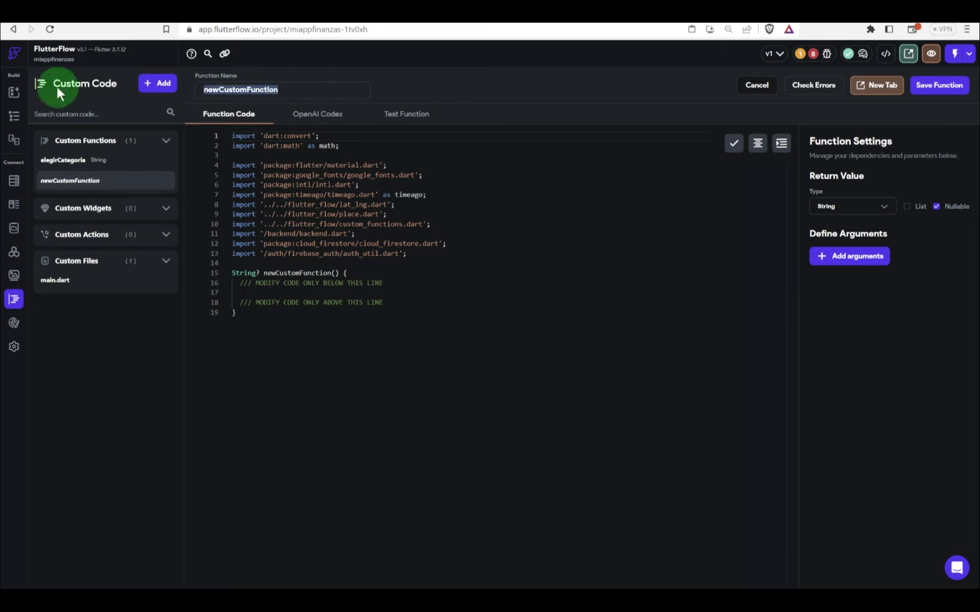
pyautogui.write('obte')
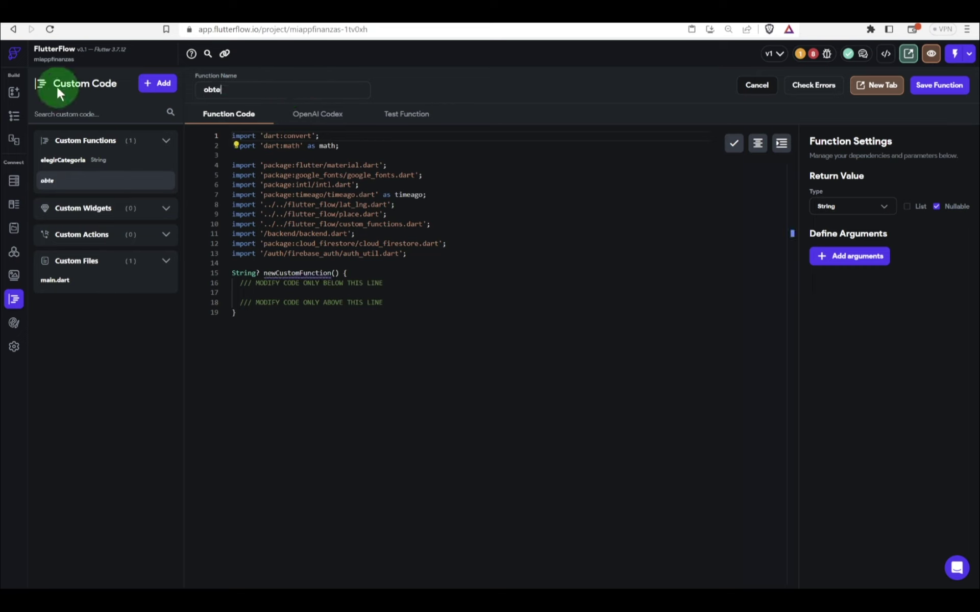
pyautogui.write('ner4Digitoas')
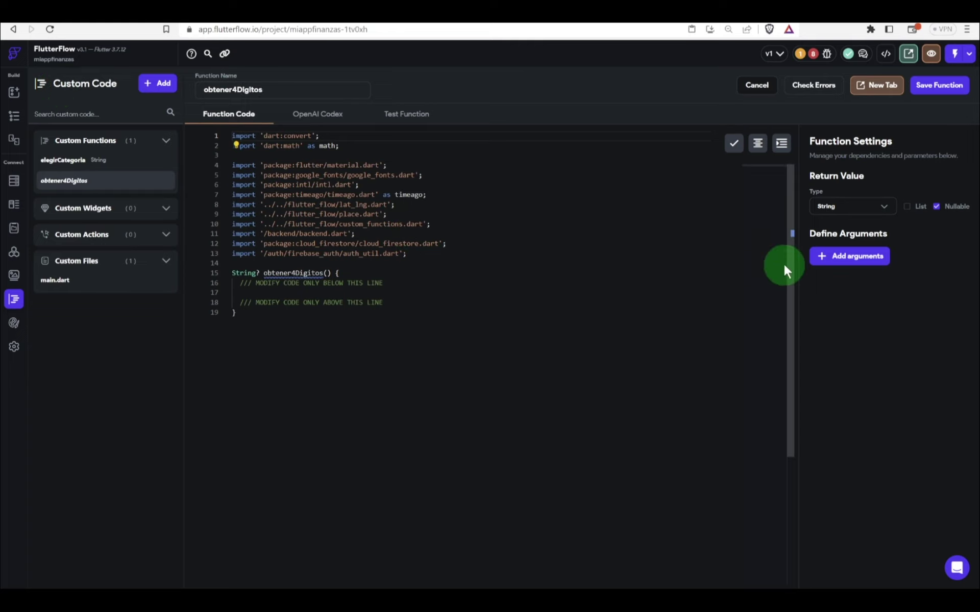
pyautogui.click(817, 255)
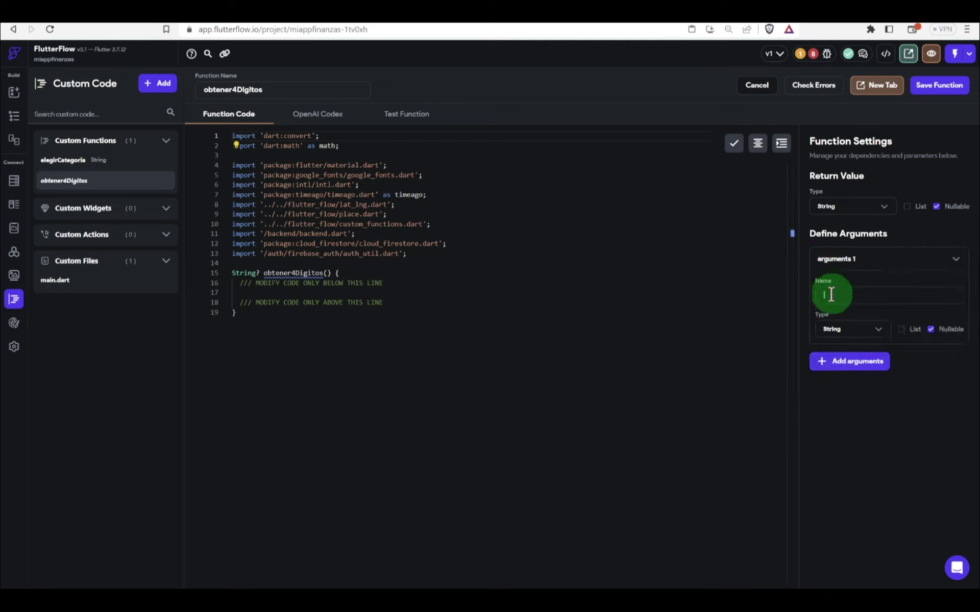
pyautogui.click(831, 294)
pyautogui.write('texto')
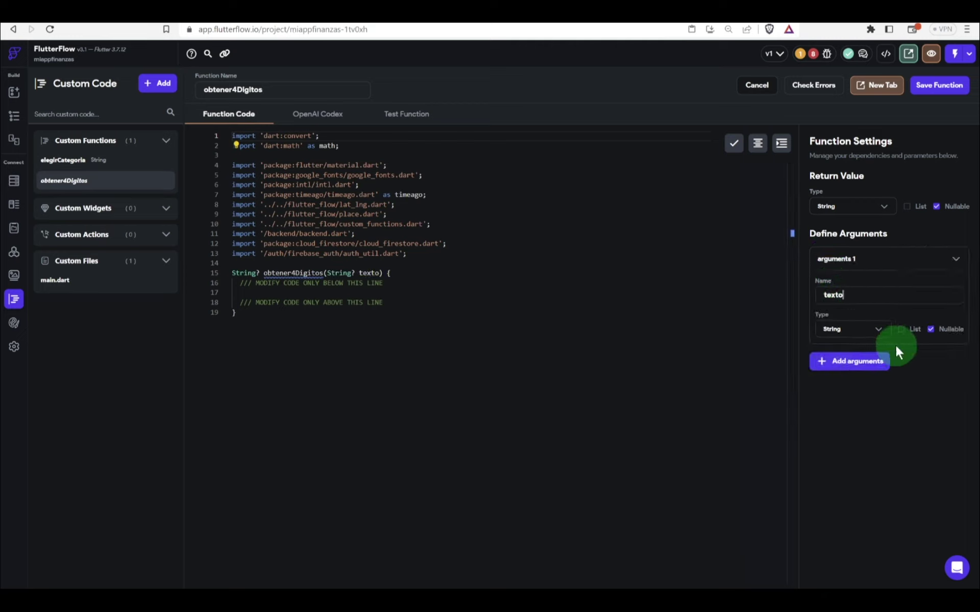
pyautogui.click(931, 330)
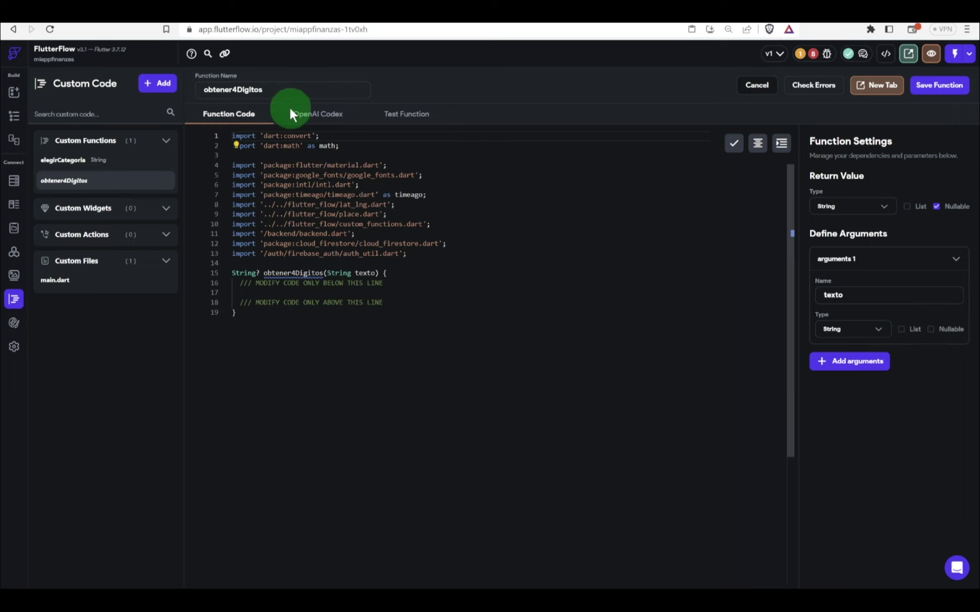
# Step: Generate AI code from 'obtener 4 ultimos digitos de texto' and copy it into obtener4Digitos
pyautogui.click(315, 116)
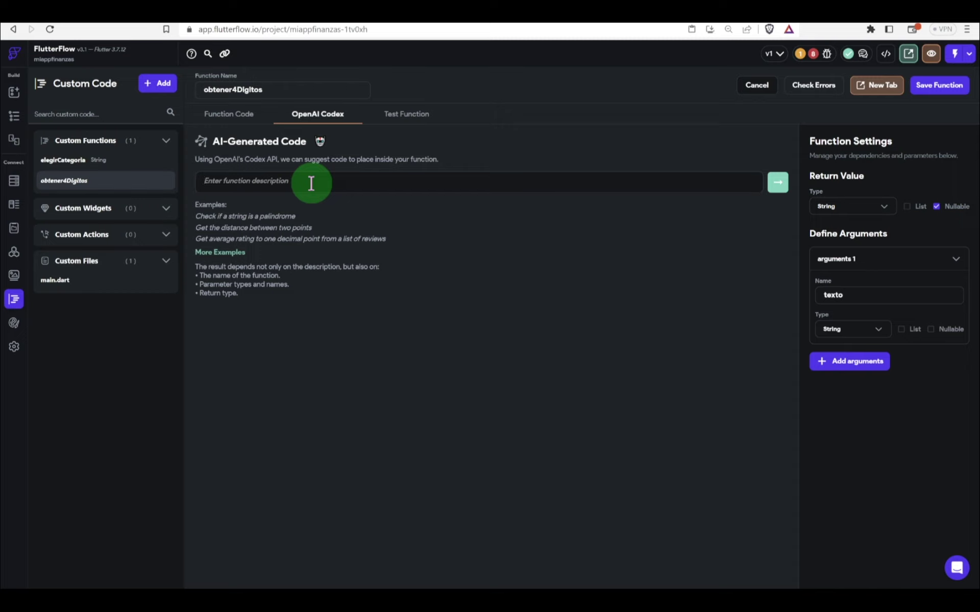
pyautogui.write('obtener 4 ultimos digitos de te')
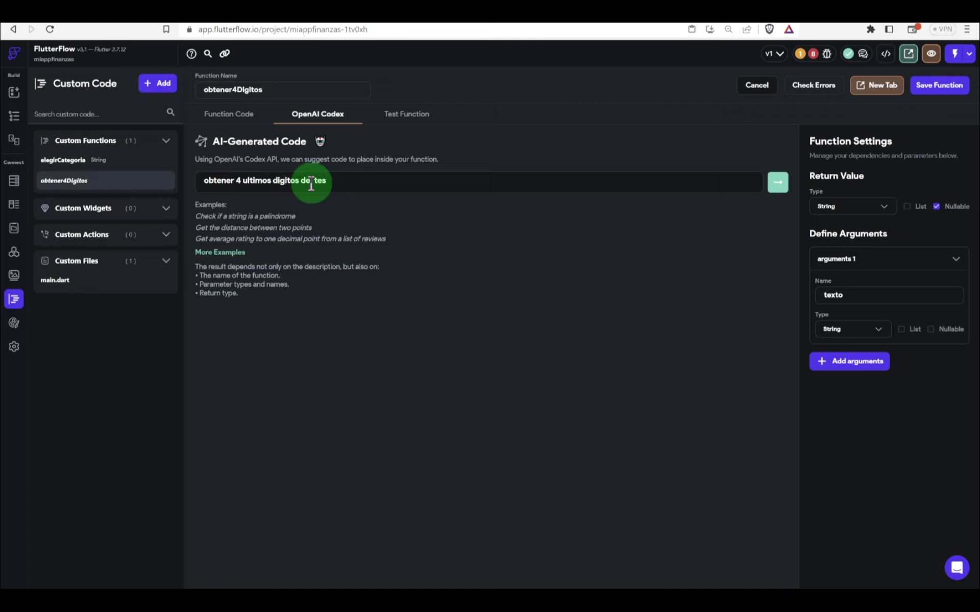
pyautogui.write('xto')
pyautogui.press('BackSpace')
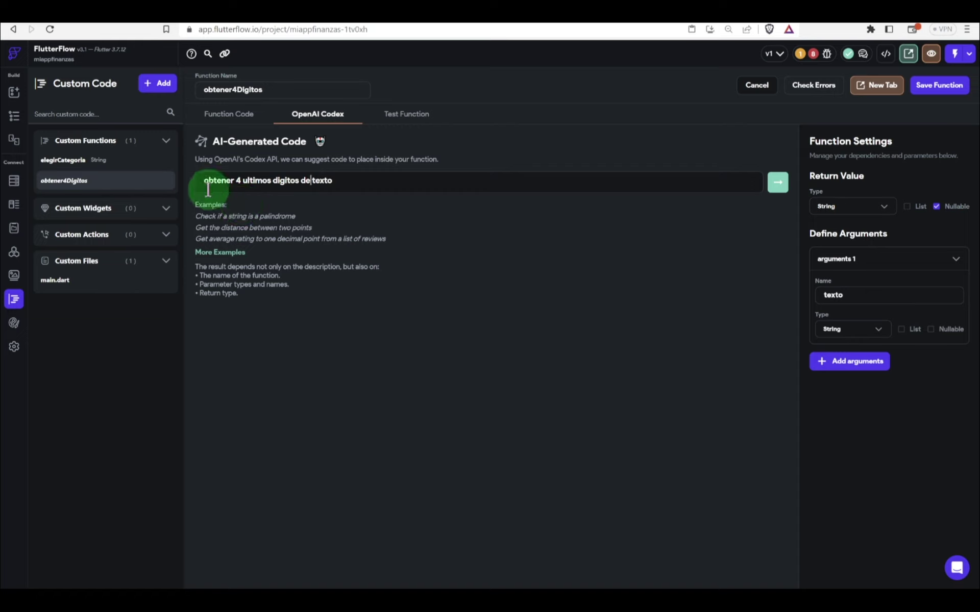
pyautogui.click(774, 188)
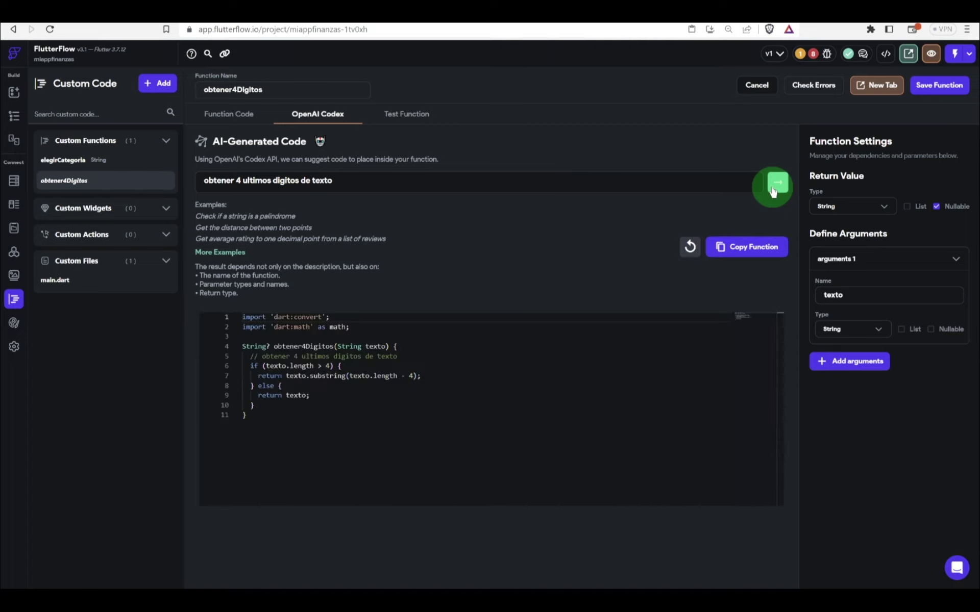
pyautogui.click(745, 250)
# Step: Confirm the code replacement, test with 'Hello World' to get 'orld', then save and check errors
pyautogui.click(569, 338)
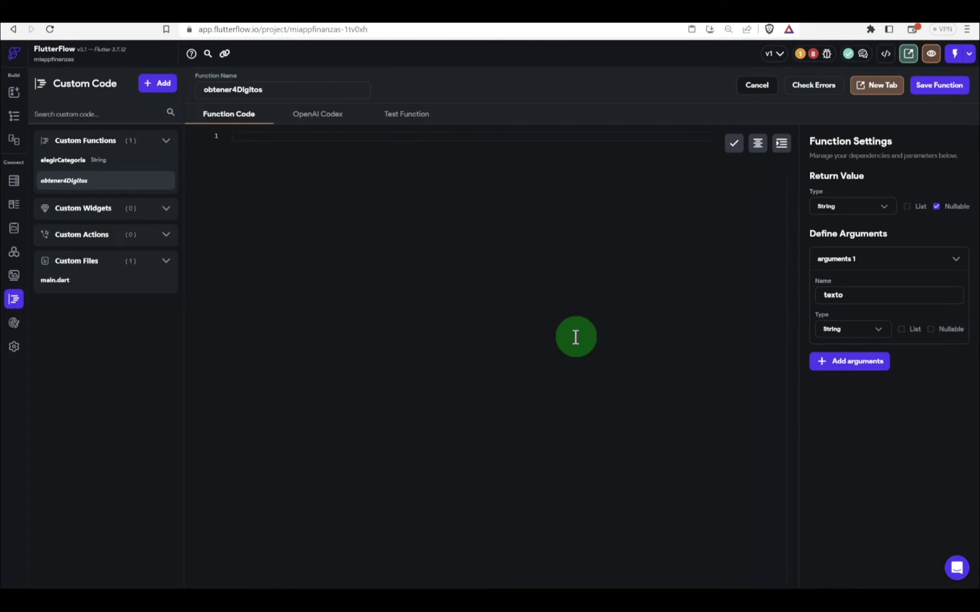
pyautogui.click(406, 127)
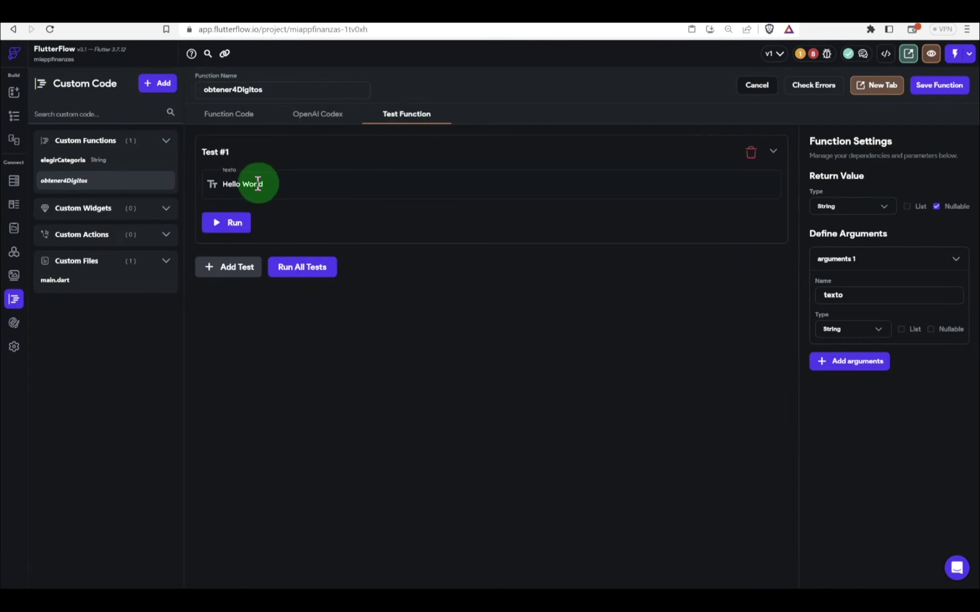
pyautogui.click(219, 222)
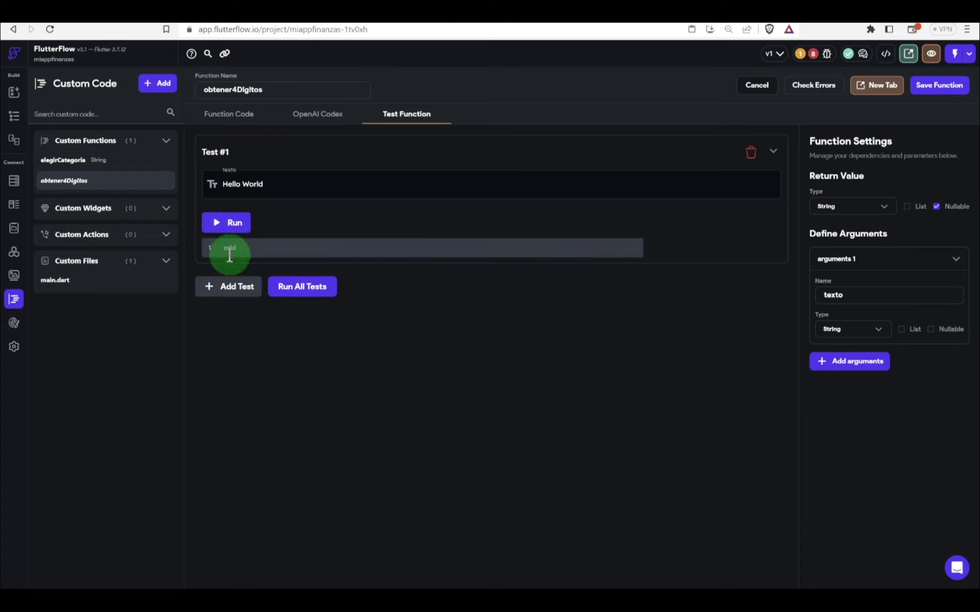
pyautogui.click(940, 86)
pyautogui.click(833, 95)
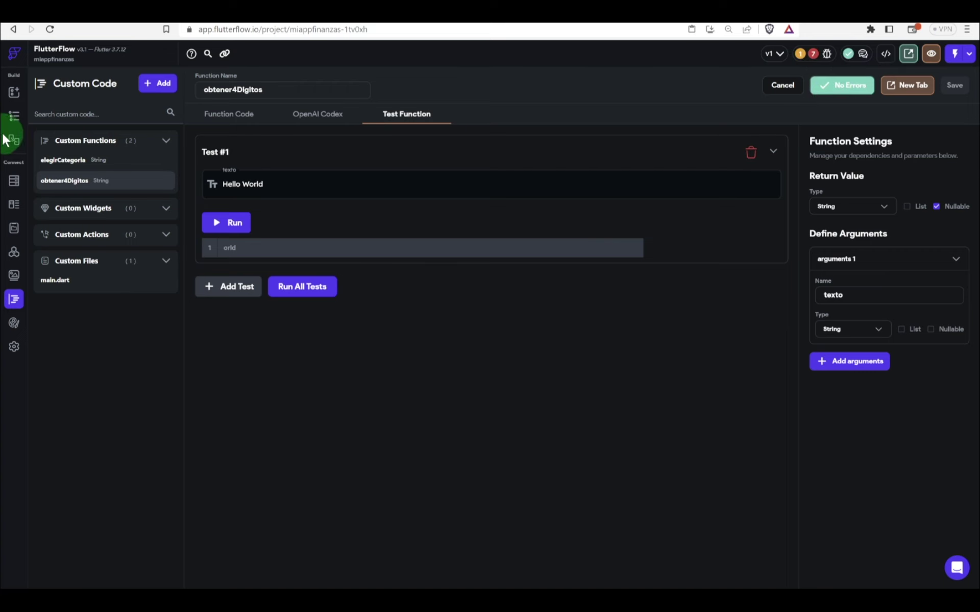
# Step: Turn the wallet card text into a text combination starting with the literal 'XX'
pyautogui.click(13, 118)
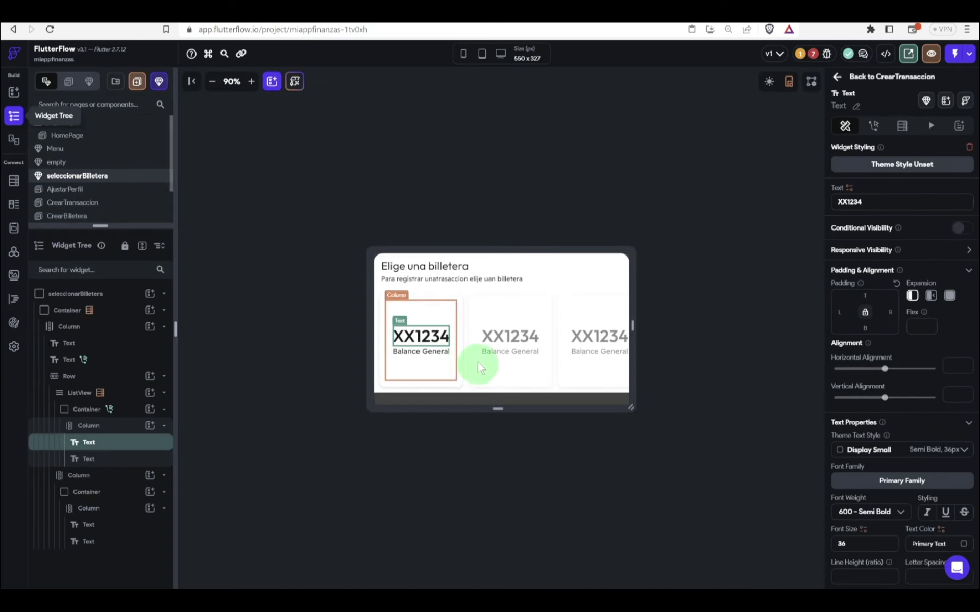
pyautogui.click(849, 189)
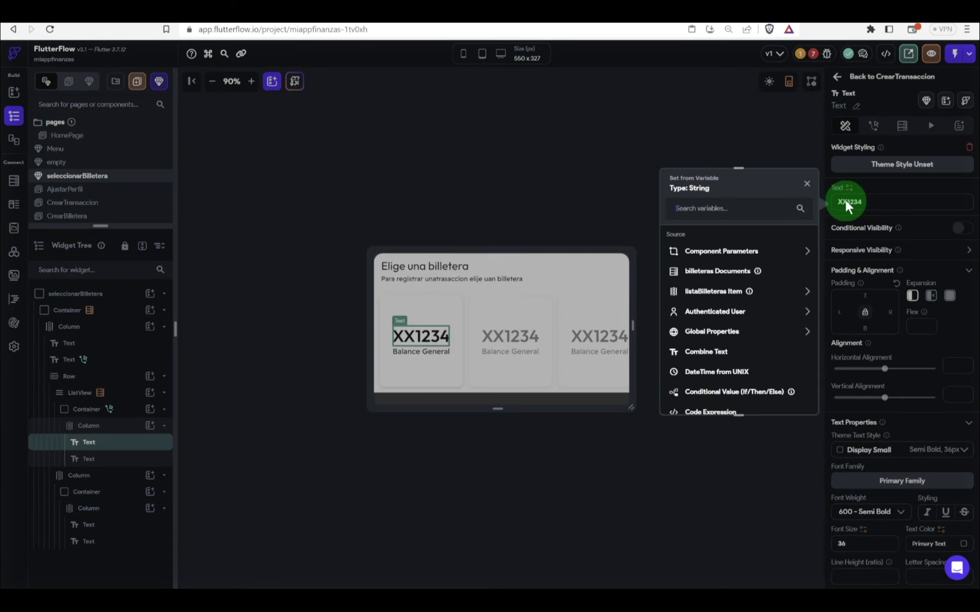
pyautogui.click(729, 352)
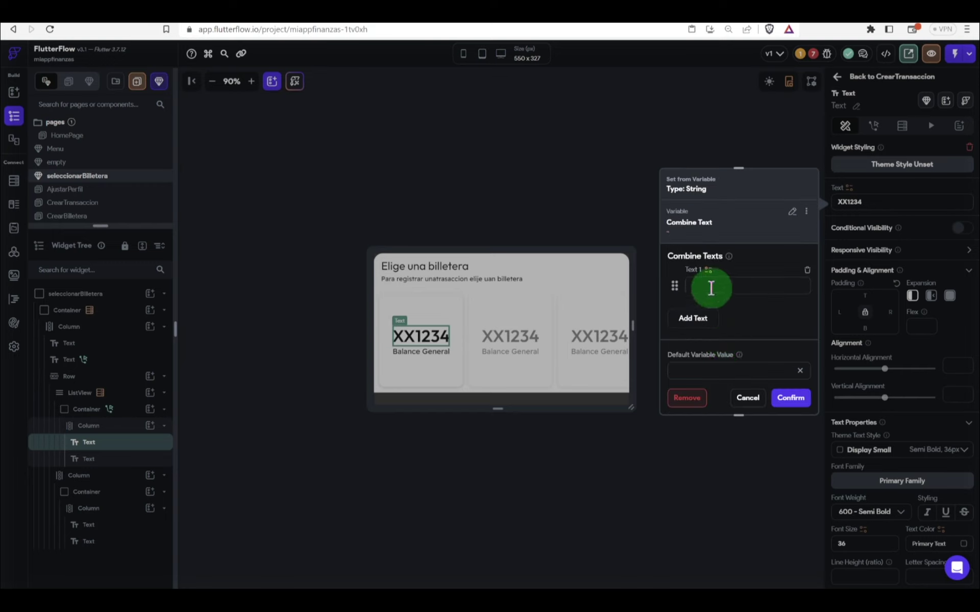
pyautogui.write('XX')
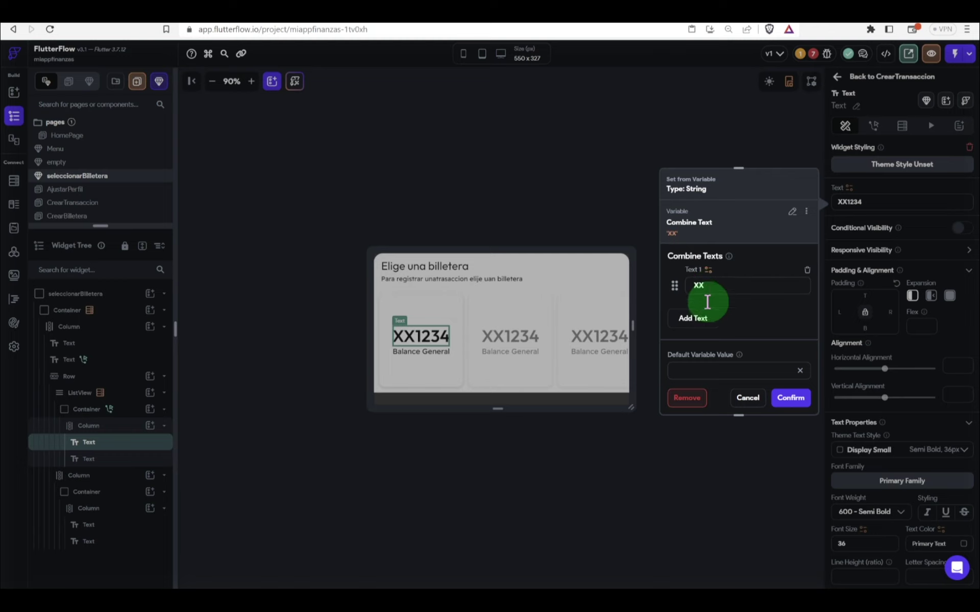
pyautogui.click(698, 314)
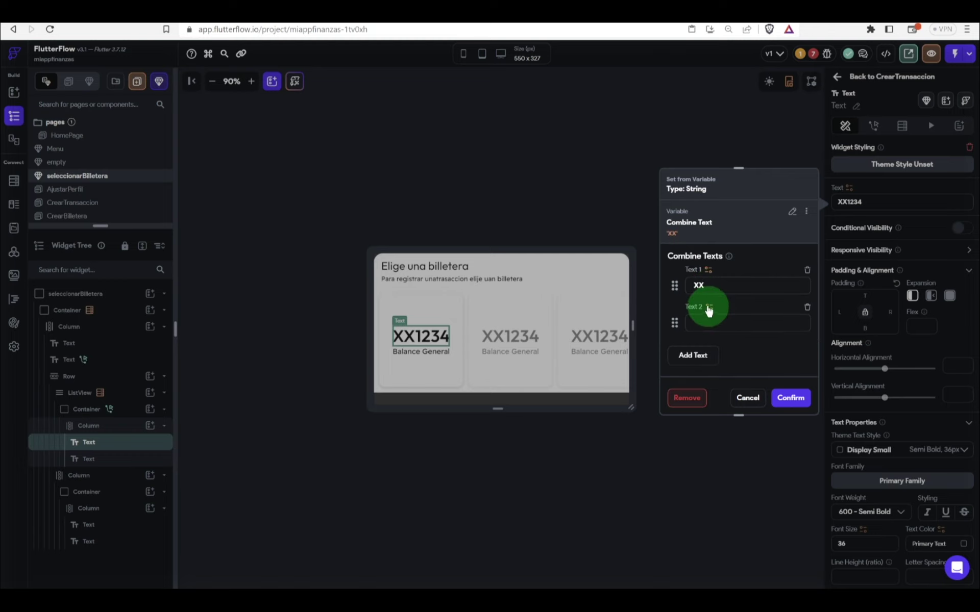
# Step: Set the second piece to obtener4Digitos of the item's numeroCuenta, previewing 'XX[1]'
pyautogui.click(708, 306)
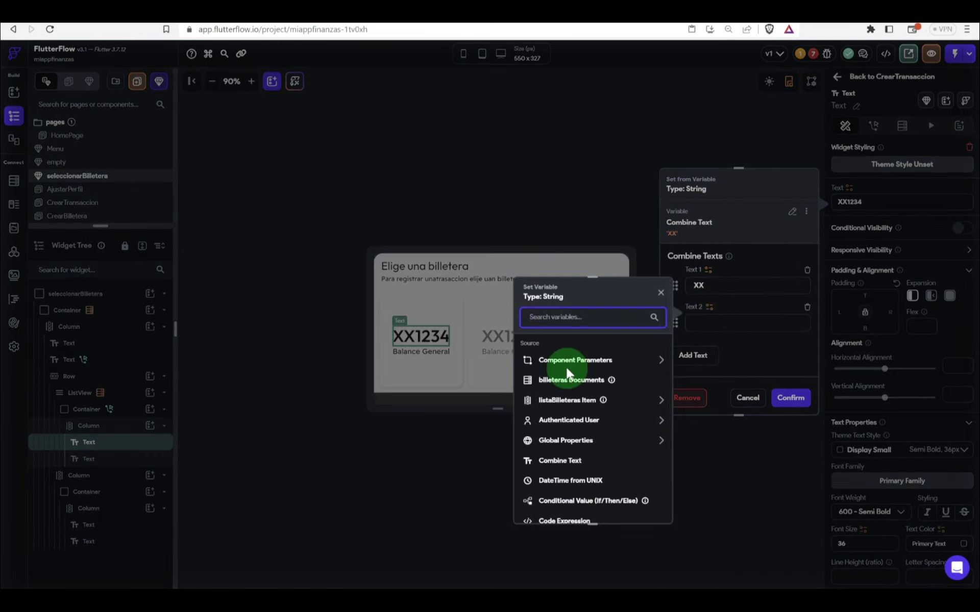
pyautogui.scroll(-2, 556, 460)
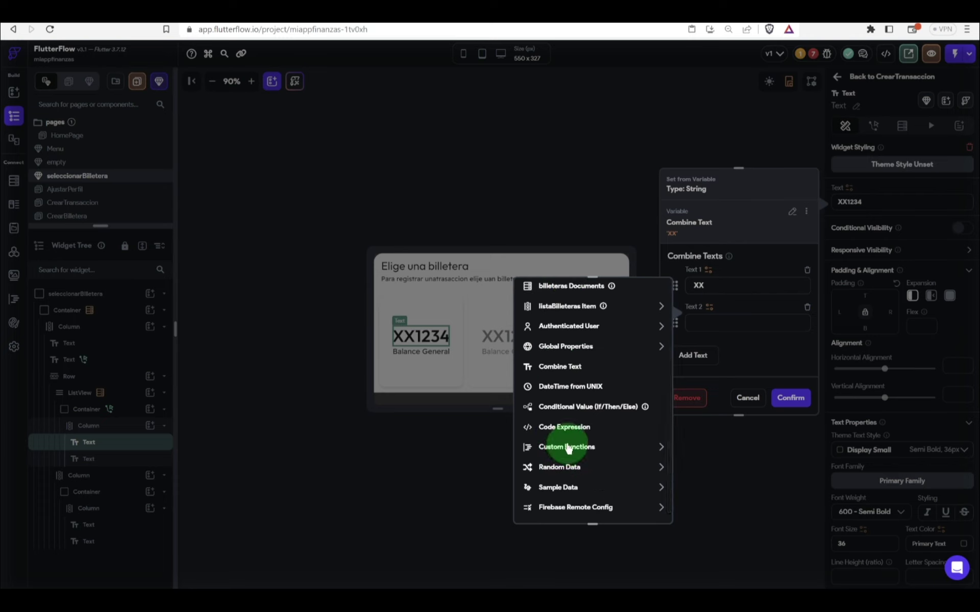
pyautogui.click(563, 448)
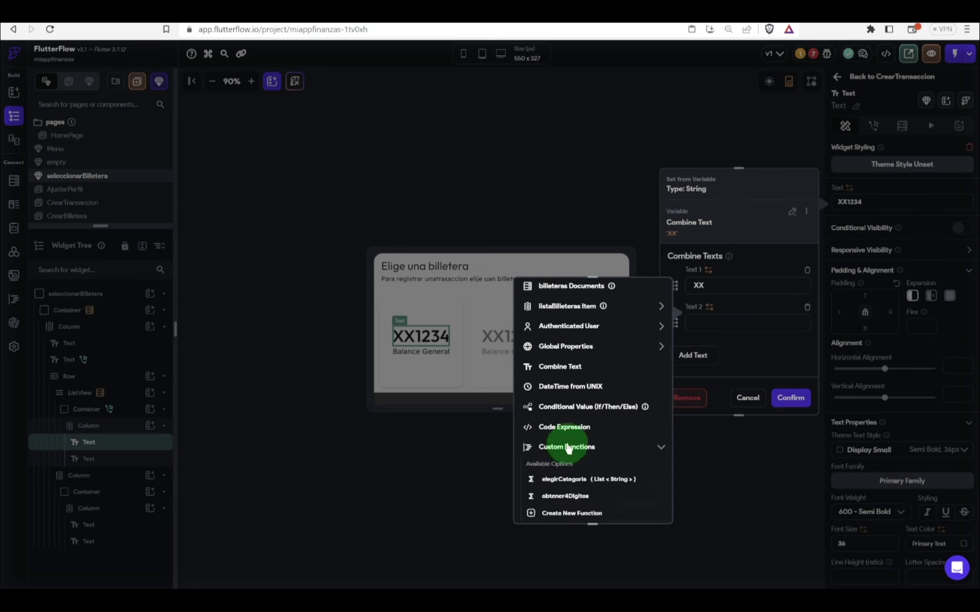
pyautogui.click(565, 496)
pyautogui.scroll(-1, 587, 470)
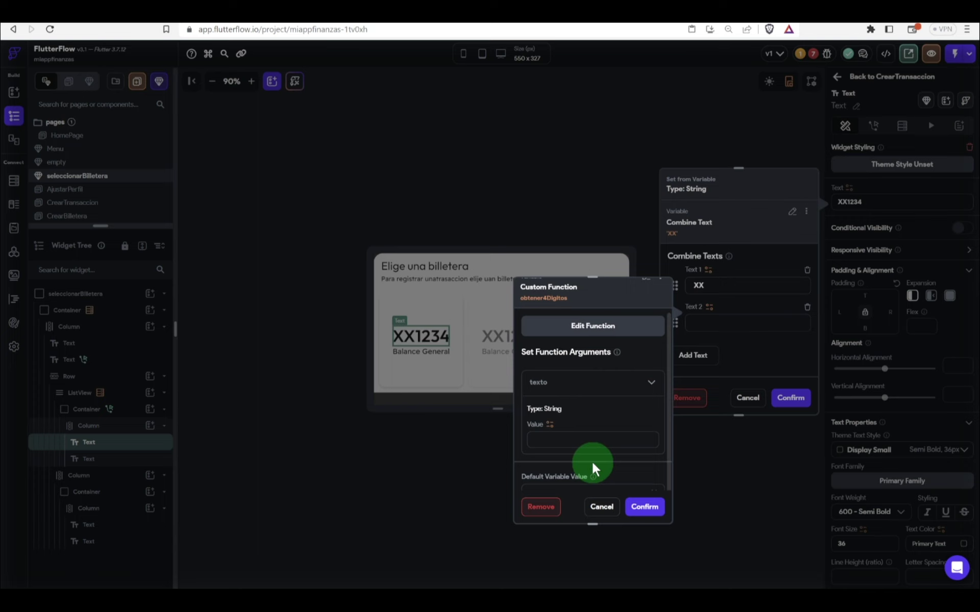
pyautogui.click(548, 414)
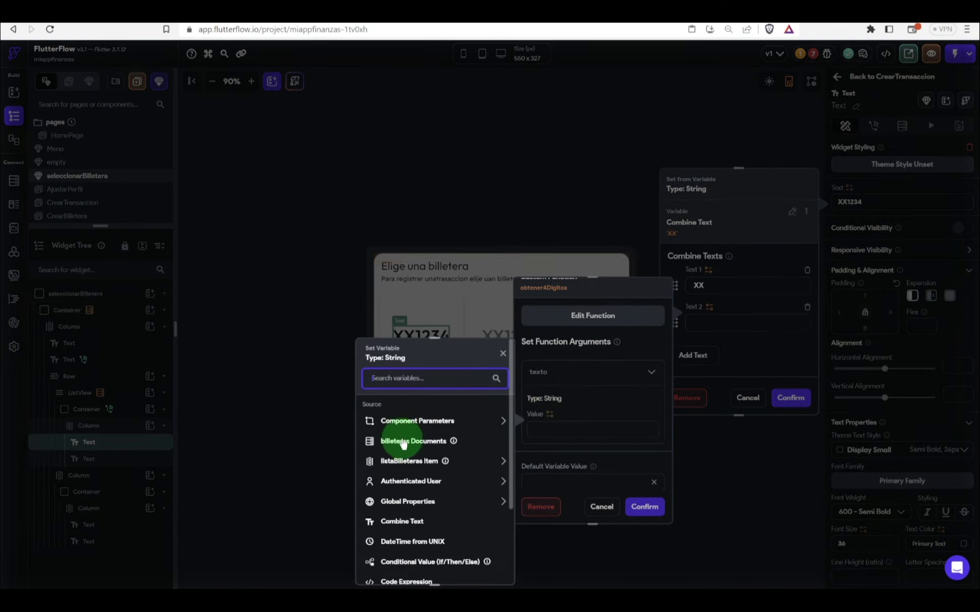
pyautogui.click(407, 462)
pyautogui.scroll(-3, 407, 462)
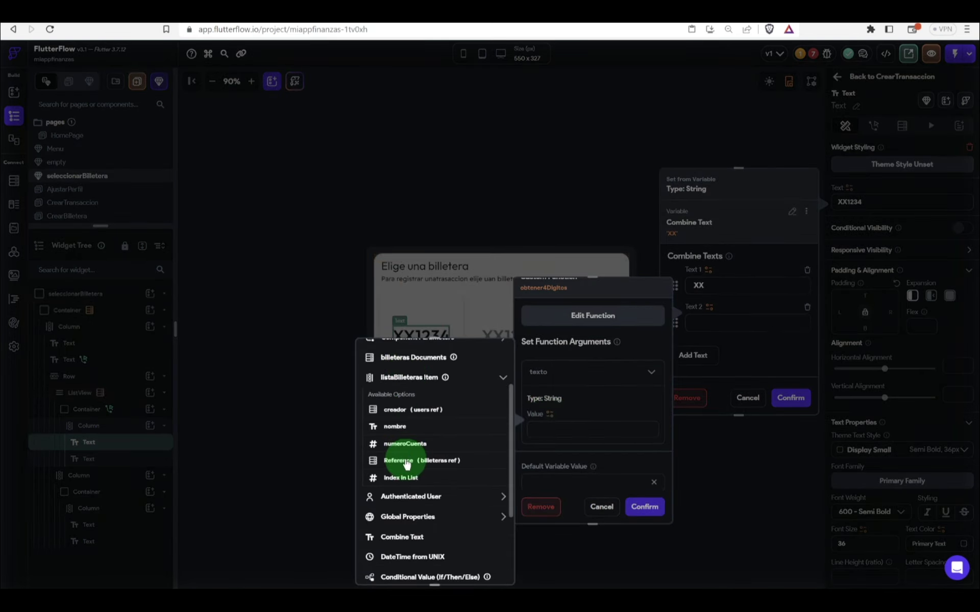
pyautogui.click(407, 444)
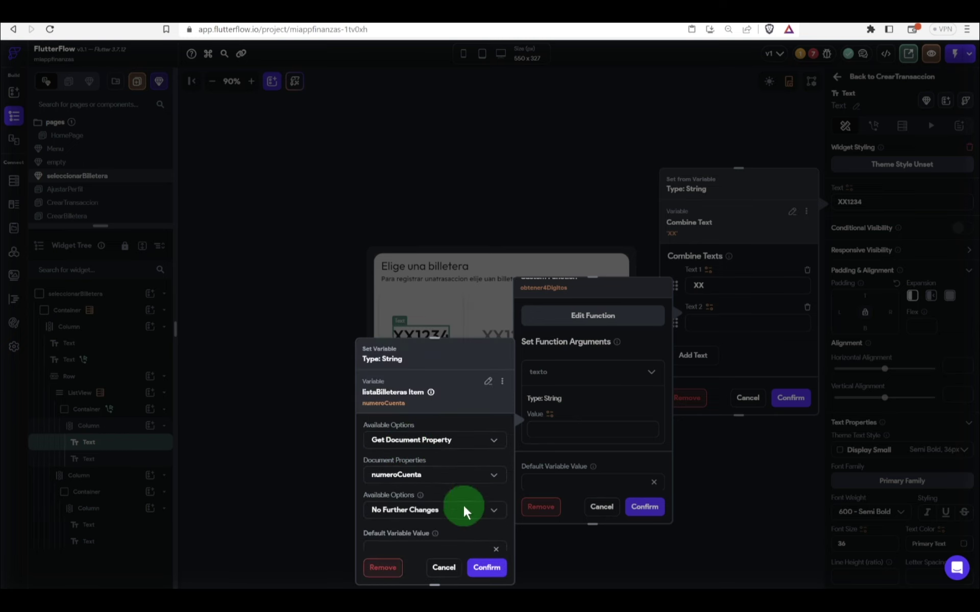
pyautogui.click(484, 568)
pyautogui.click(643, 508)
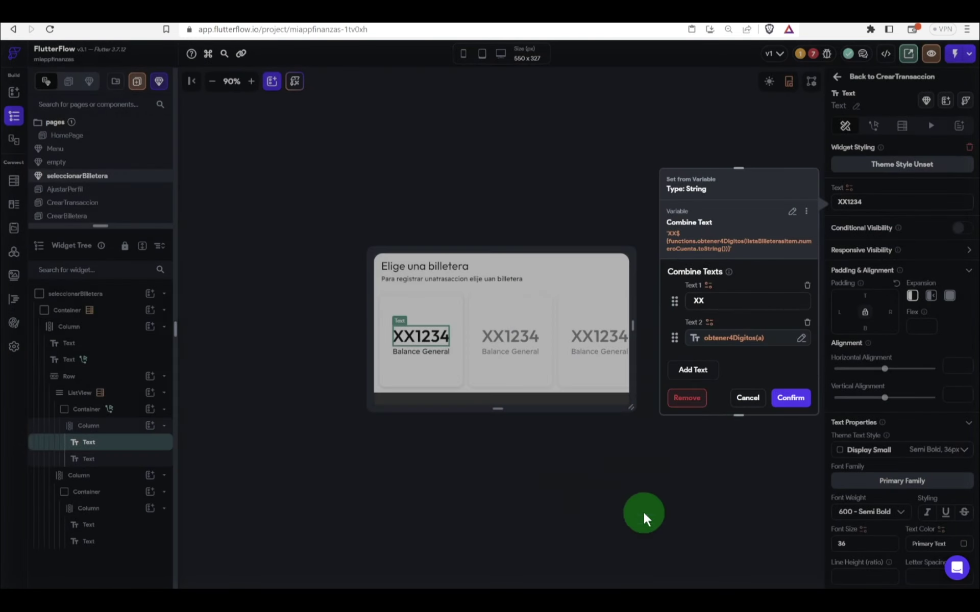
pyautogui.click(793, 399)
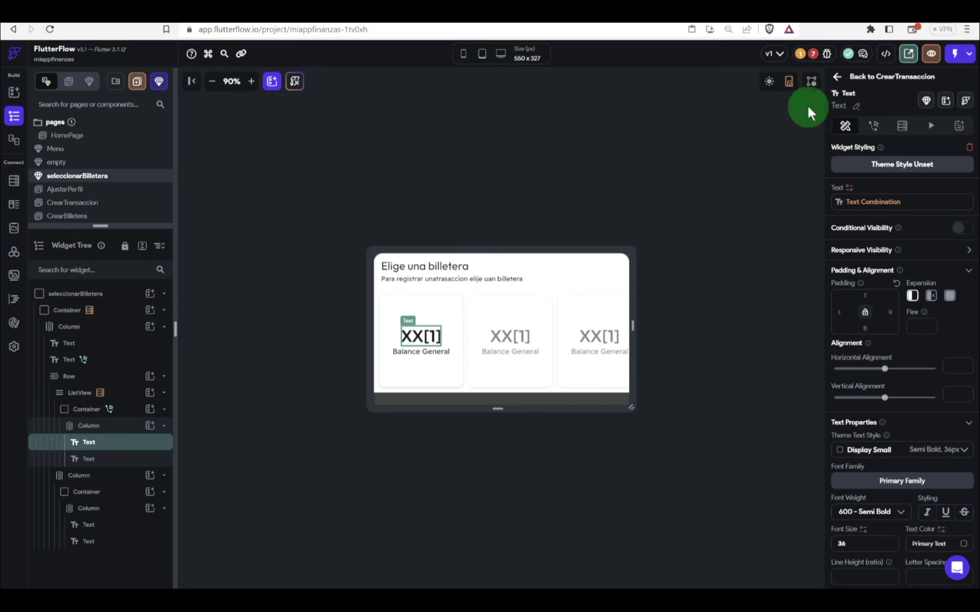
# Step: Go back to the CrearTransaccion page, then switch to the HomePage page
pyautogui.click(838, 78)
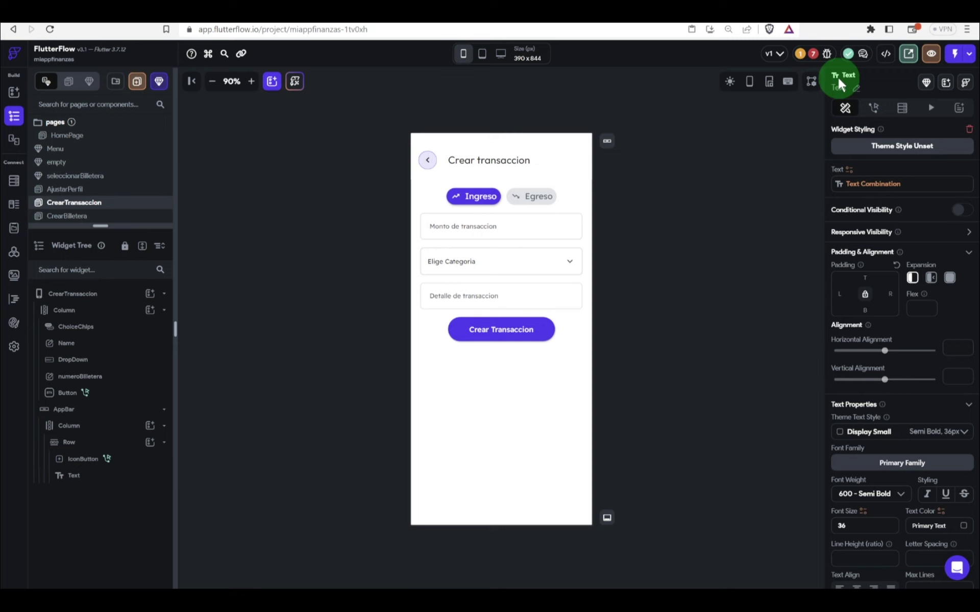
pyautogui.click(651, 199)
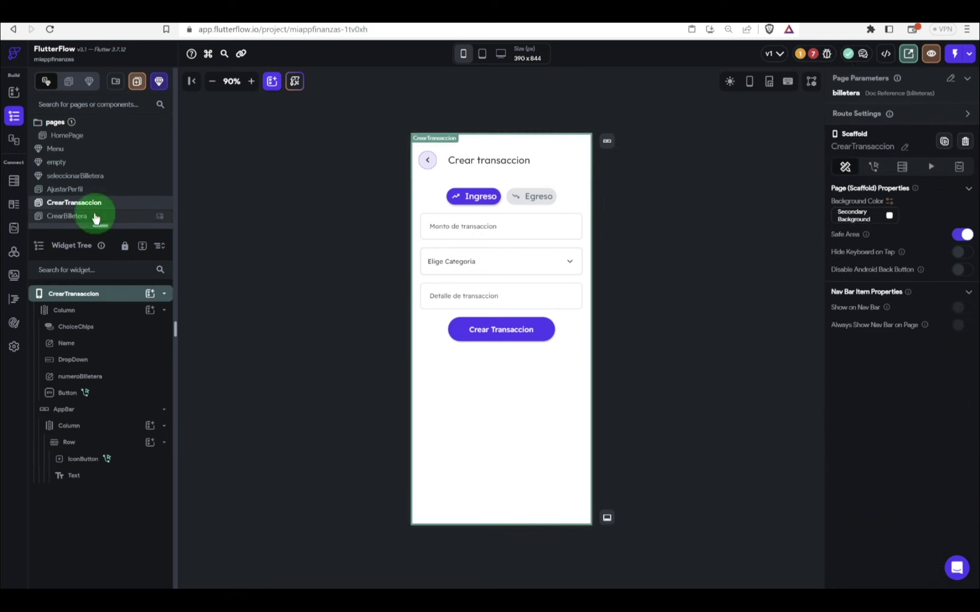
pyautogui.click(74, 139)
pyautogui.click(311, 210)
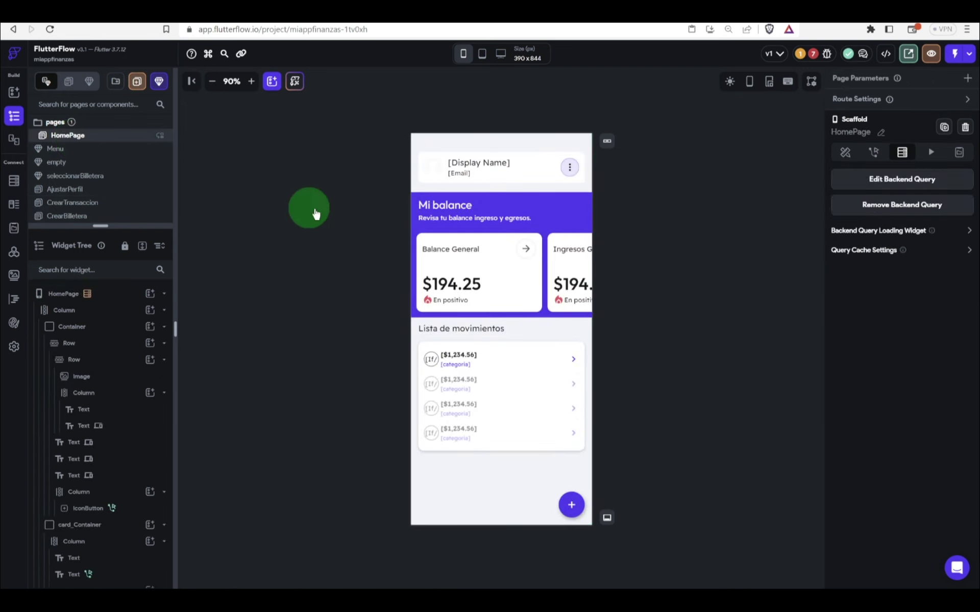
pyautogui.click(356, 221)
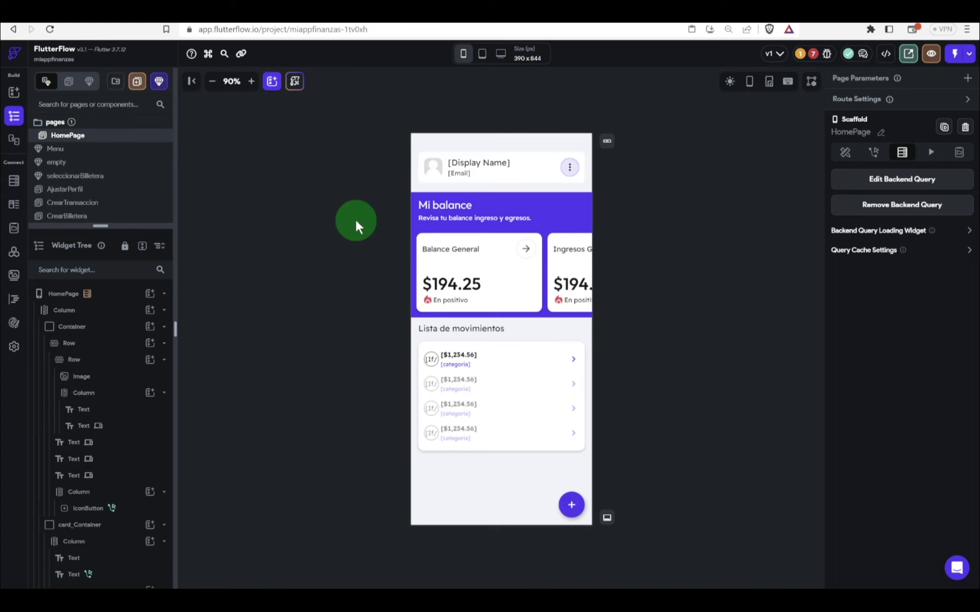
# Step: Inspect the Balance General card column, then return to Custom Code showing obtener4Digitos
pyautogui.click(473, 268)
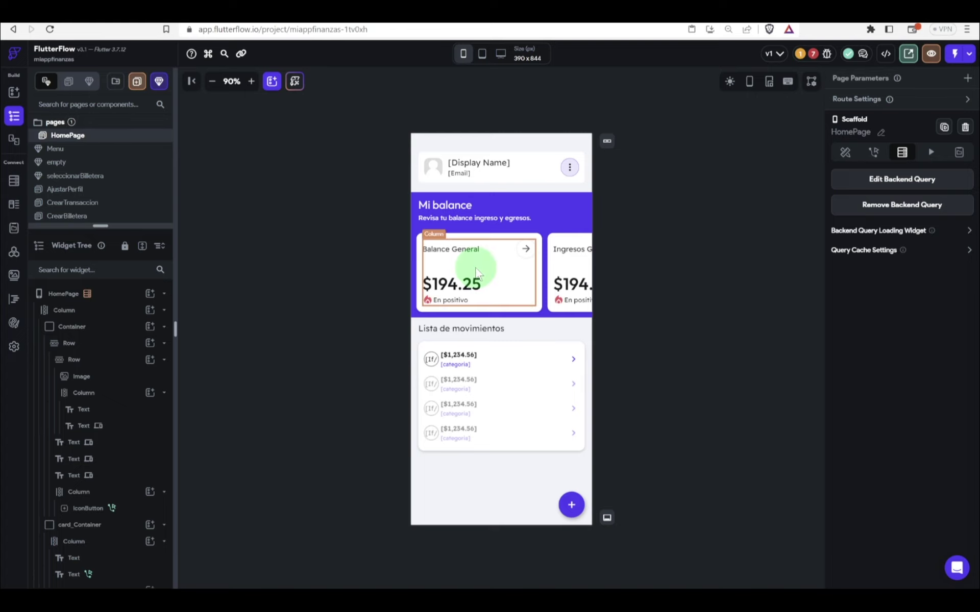
pyautogui.hscroll(3, 475, 271)
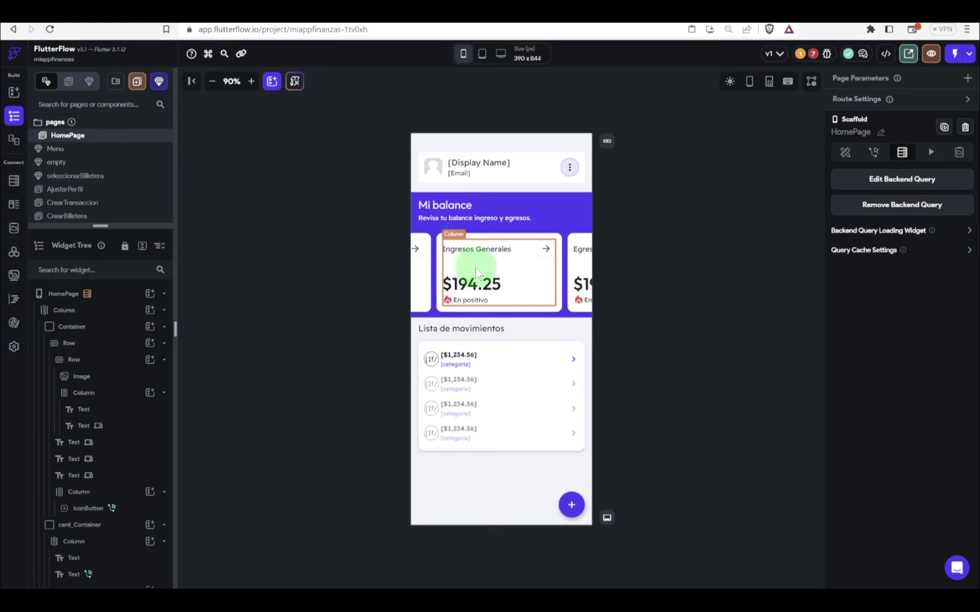
pyautogui.hscroll(3, 475, 270)
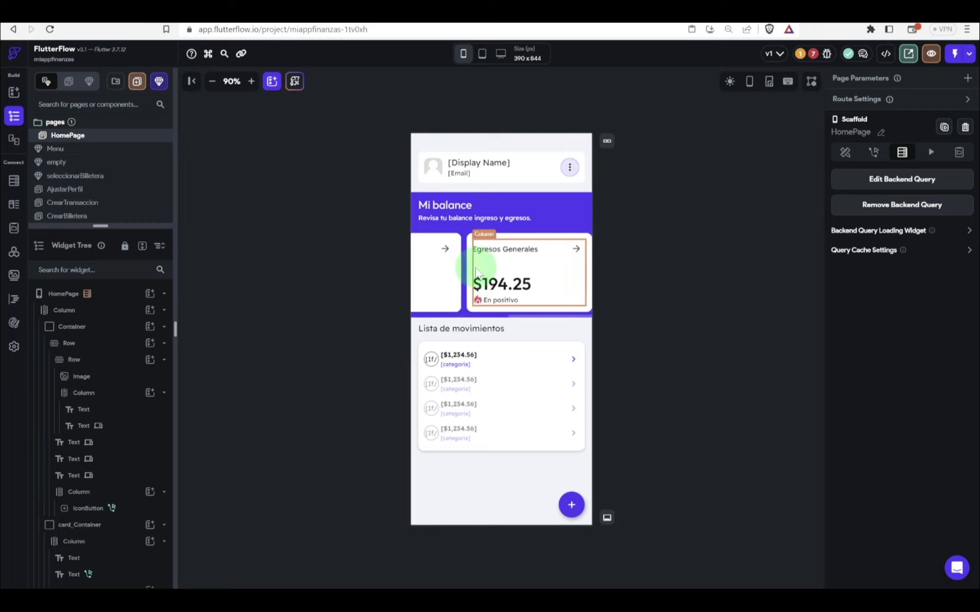
pyautogui.hscroll(-5, 475, 271)
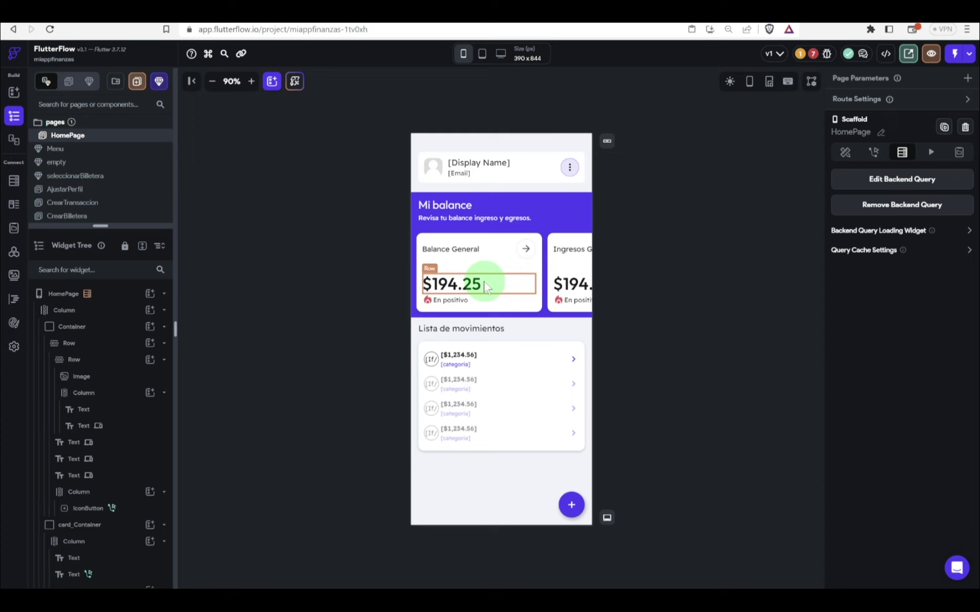
pyautogui.click(17, 299)
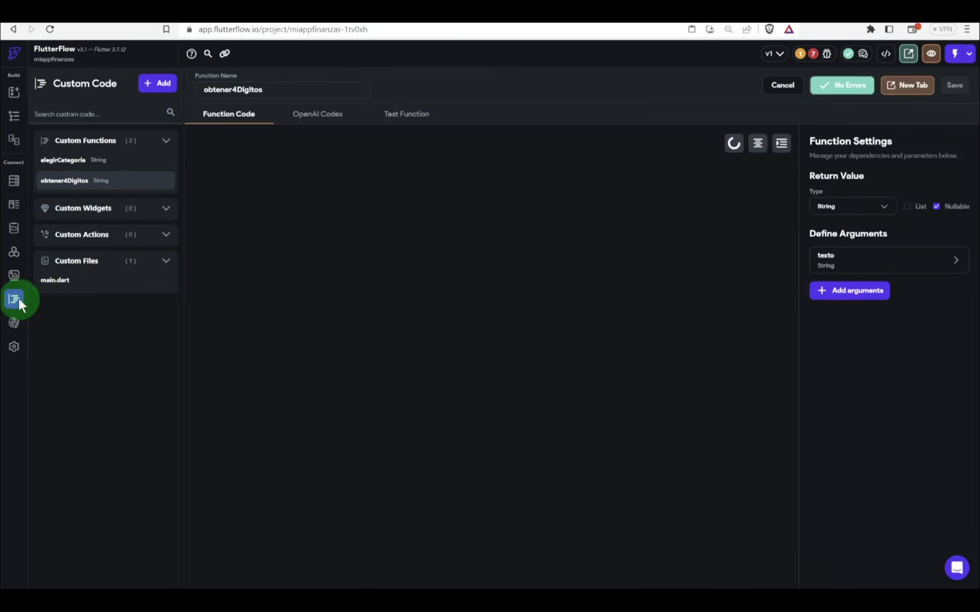
# Step: Create custom function obtenerBalance with a Double return type
pyautogui.click(161, 84)
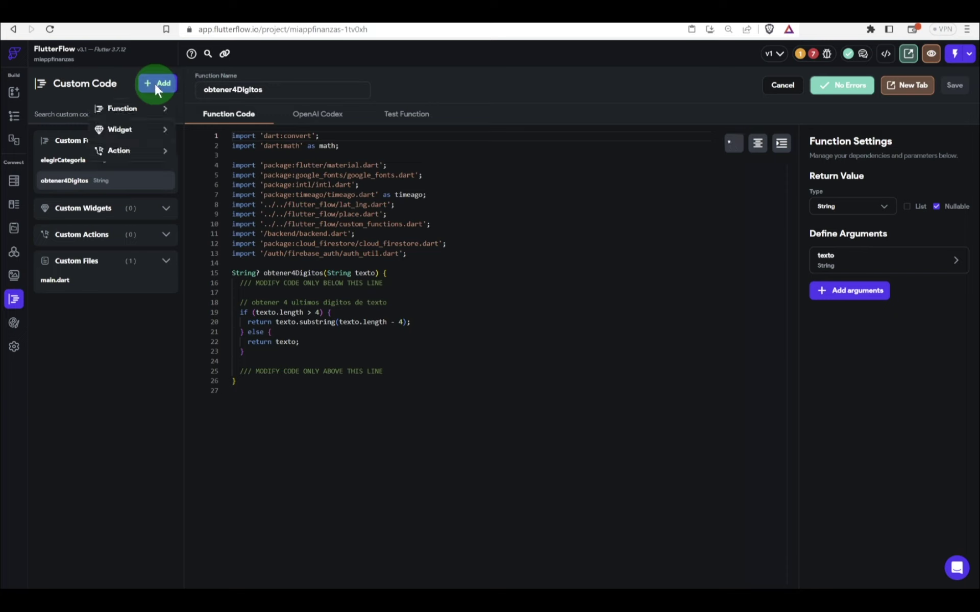
pyautogui.click(122, 111)
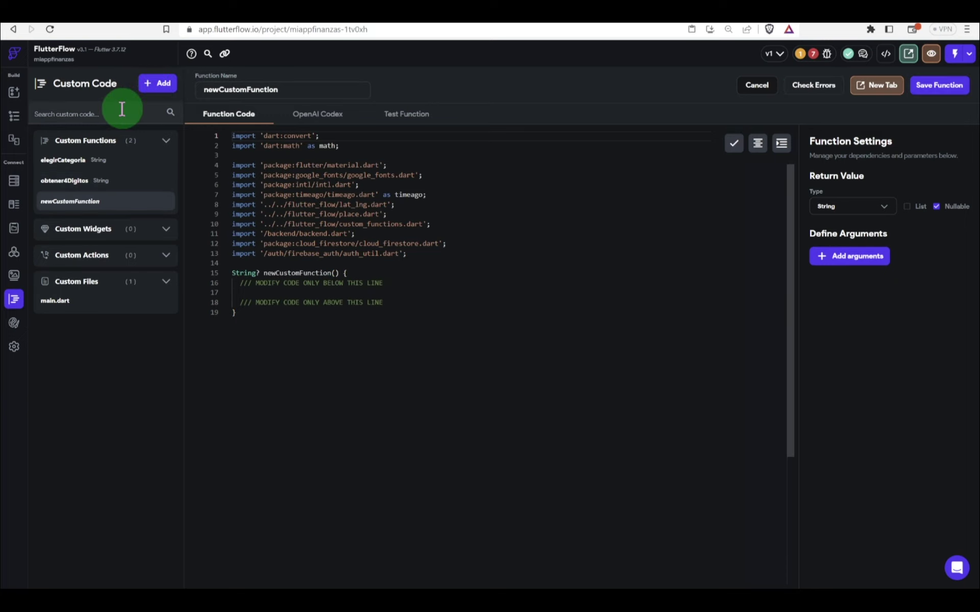
pyautogui.click(286, 93)
pyautogui.moveTo(287, 93); pyautogui.dragTo(127, 93)
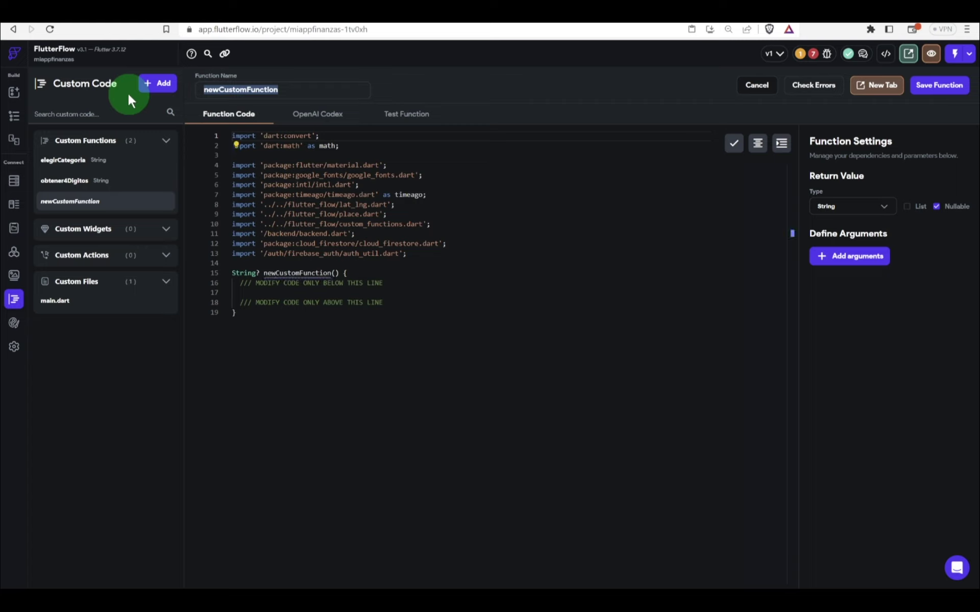
pyautogui.write('obte')
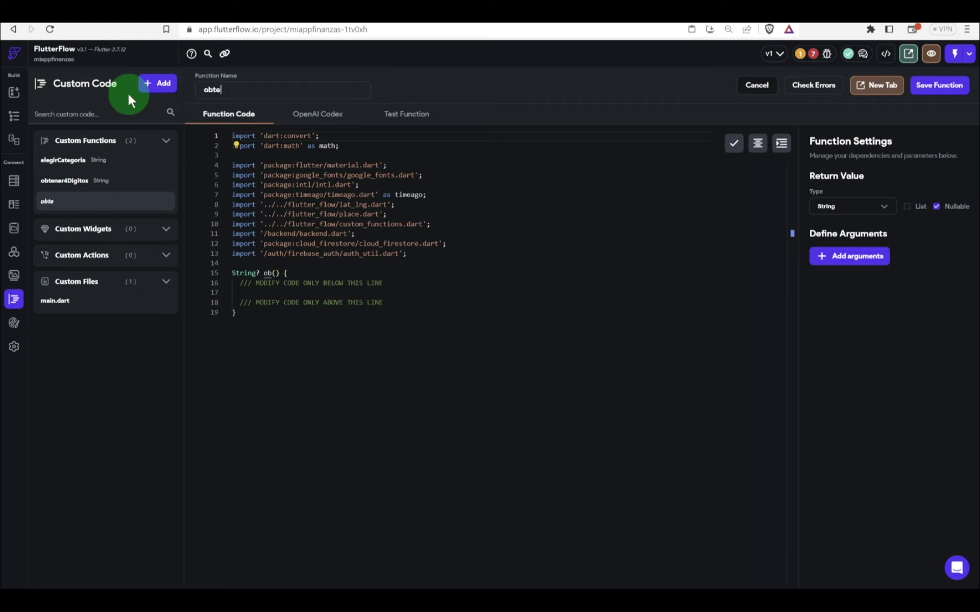
pyautogui.write('nerBalance')
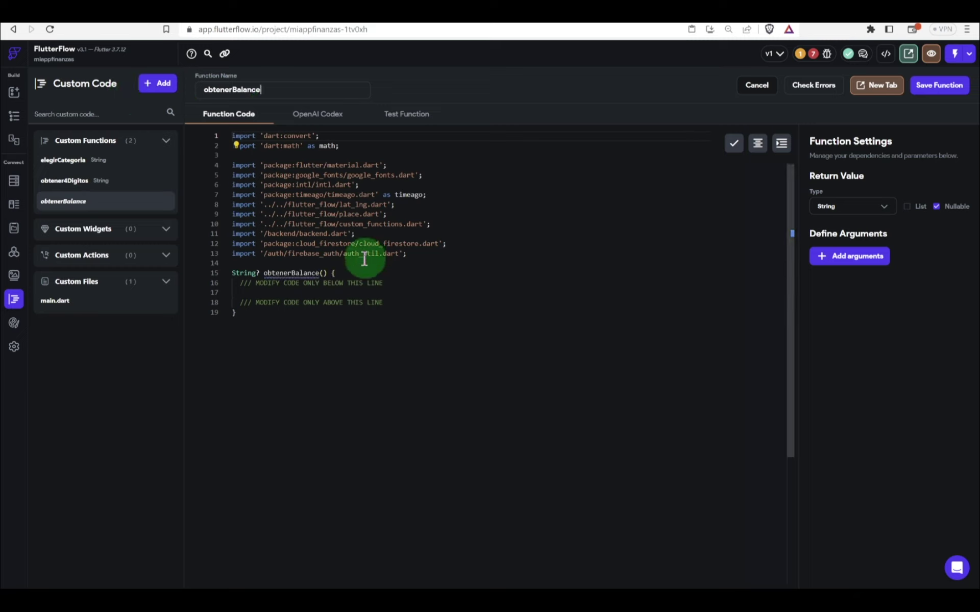
pyautogui.click(841, 217)
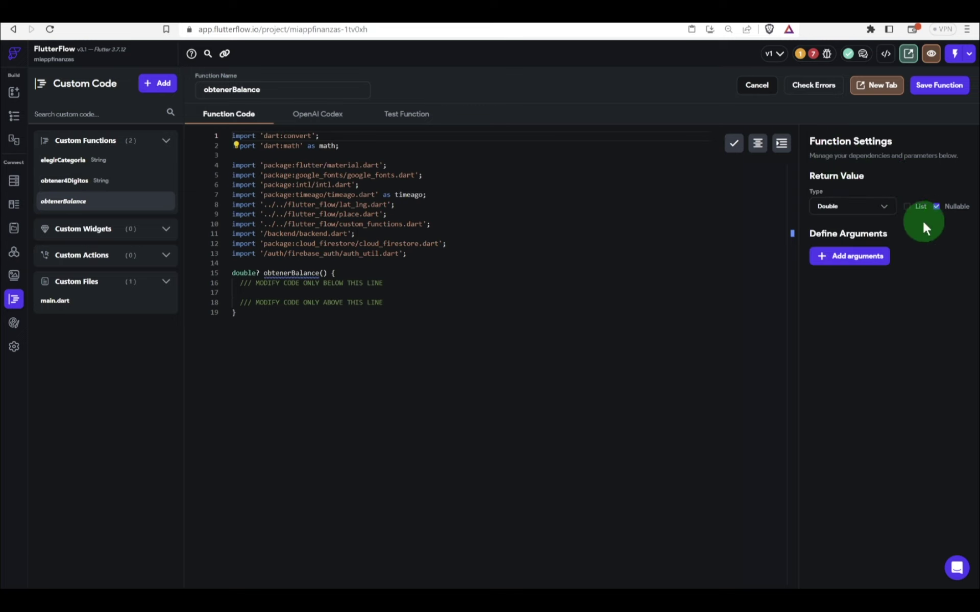
# Step: Add argument listaTransacciones as a list of transacciones Documents
pyautogui.click(821, 255)
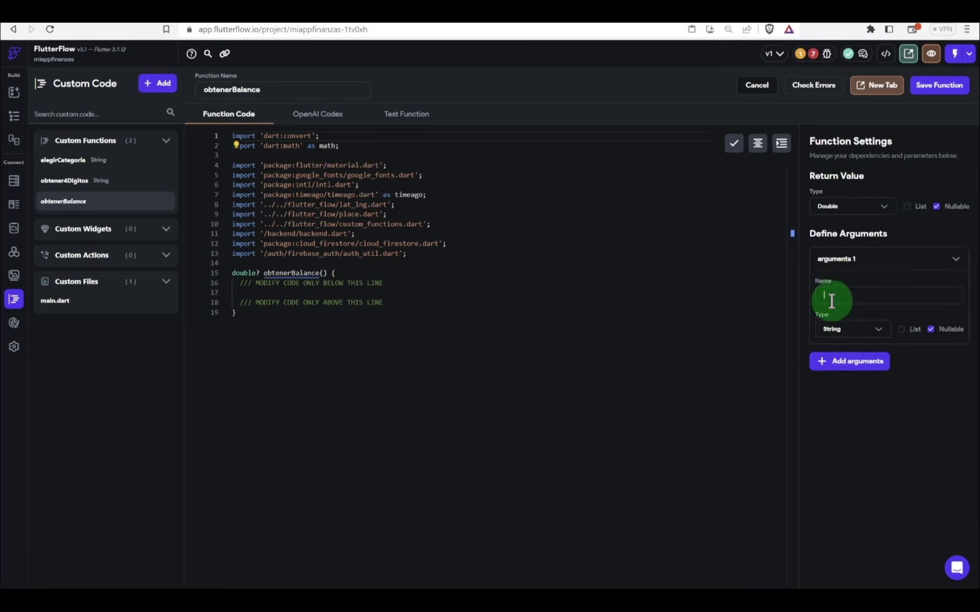
pyautogui.write('listaT')
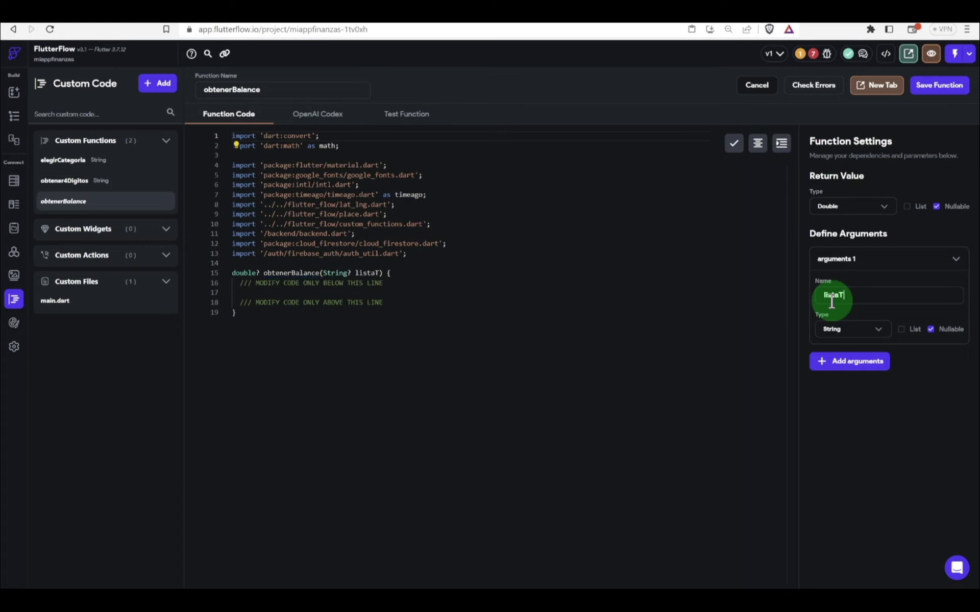
pyautogui.write('ransacciones')
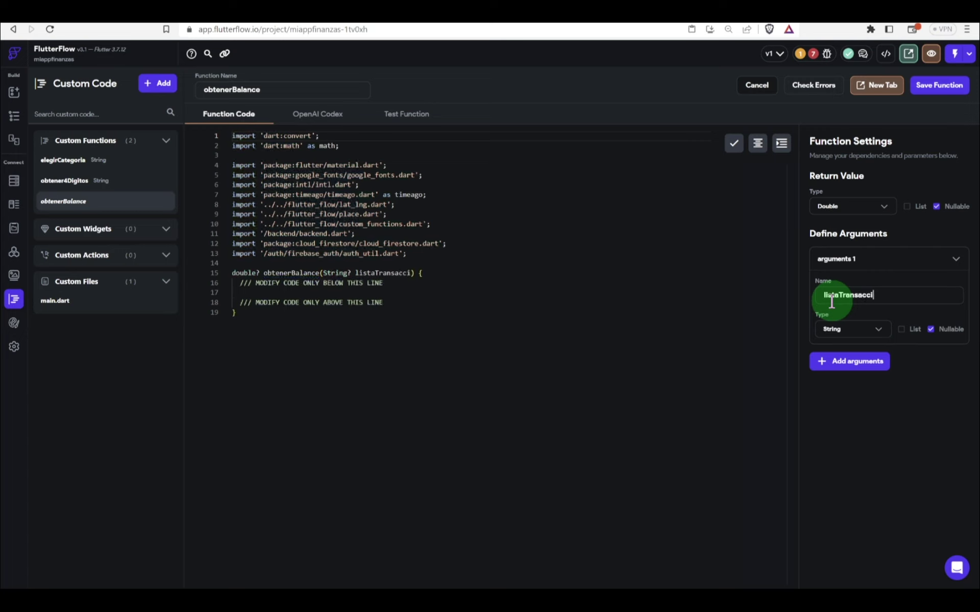
pyautogui.click(885, 302)
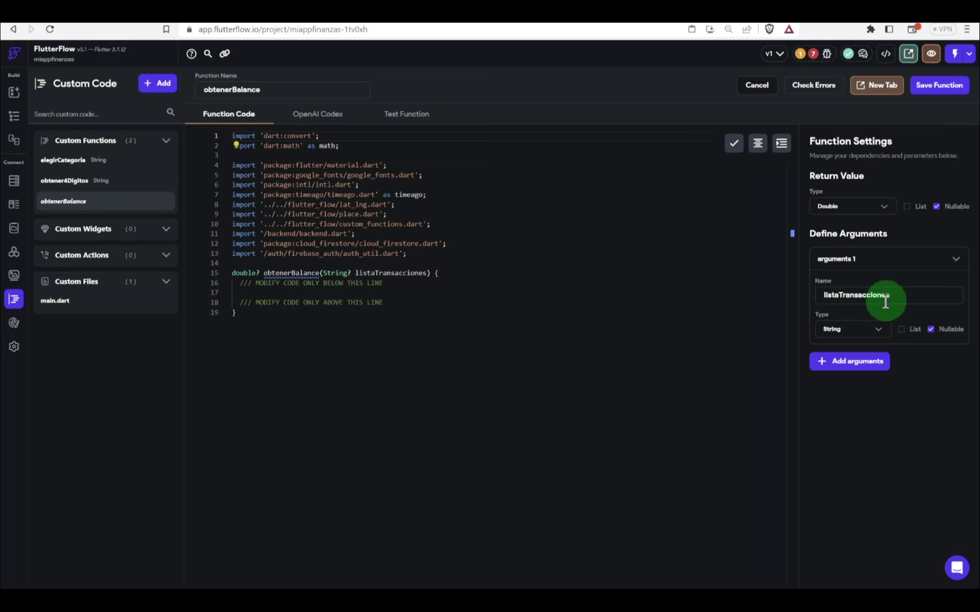
pyautogui.click(846, 331)
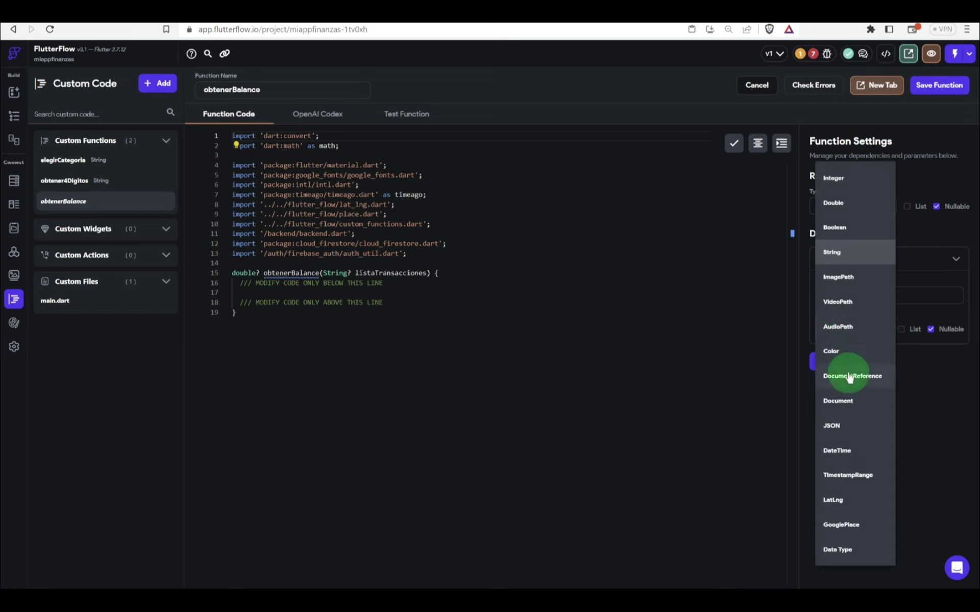
pyautogui.click(837, 401)
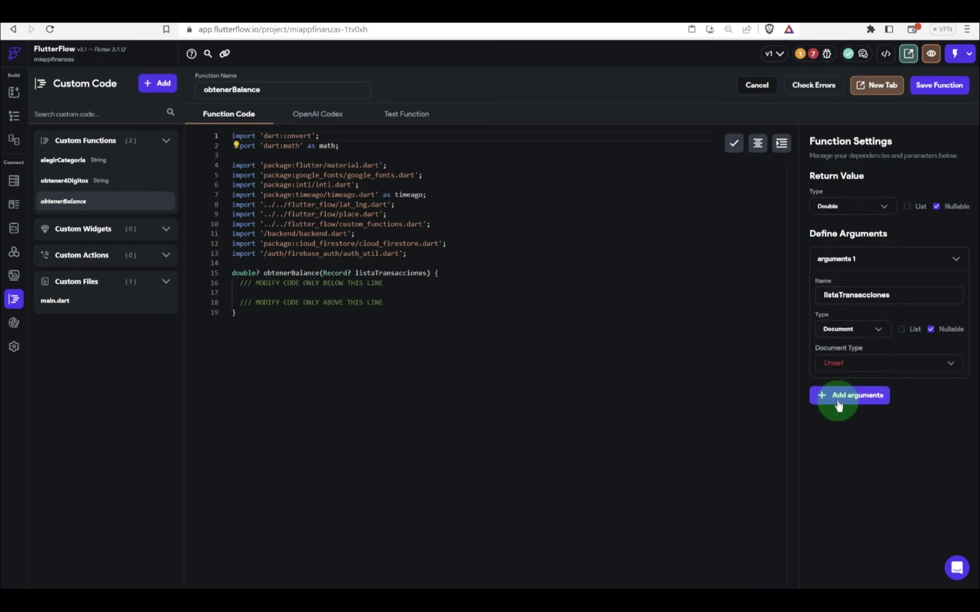
pyautogui.click(910, 332)
pyautogui.click(867, 363)
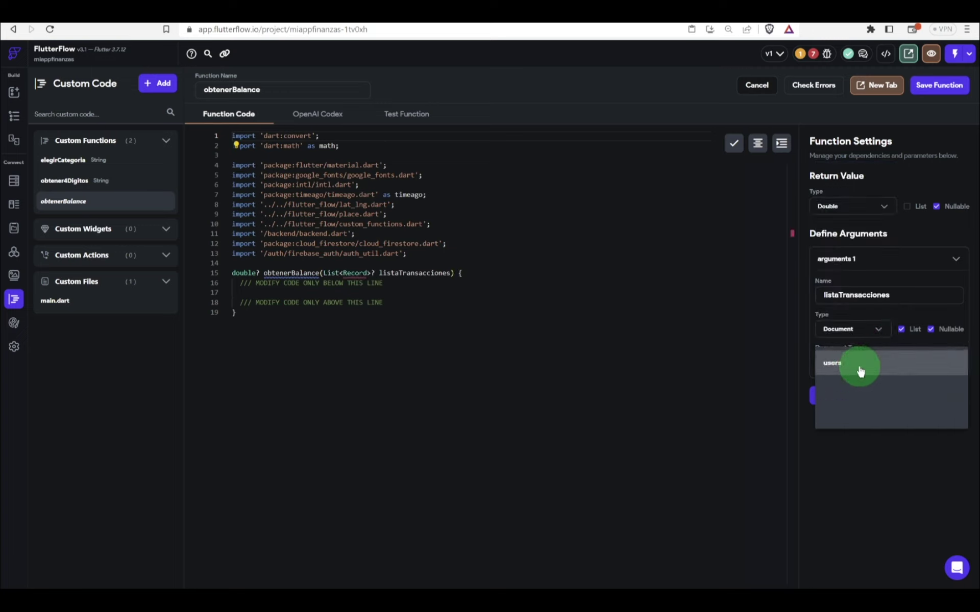
pyautogui.click(853, 408)
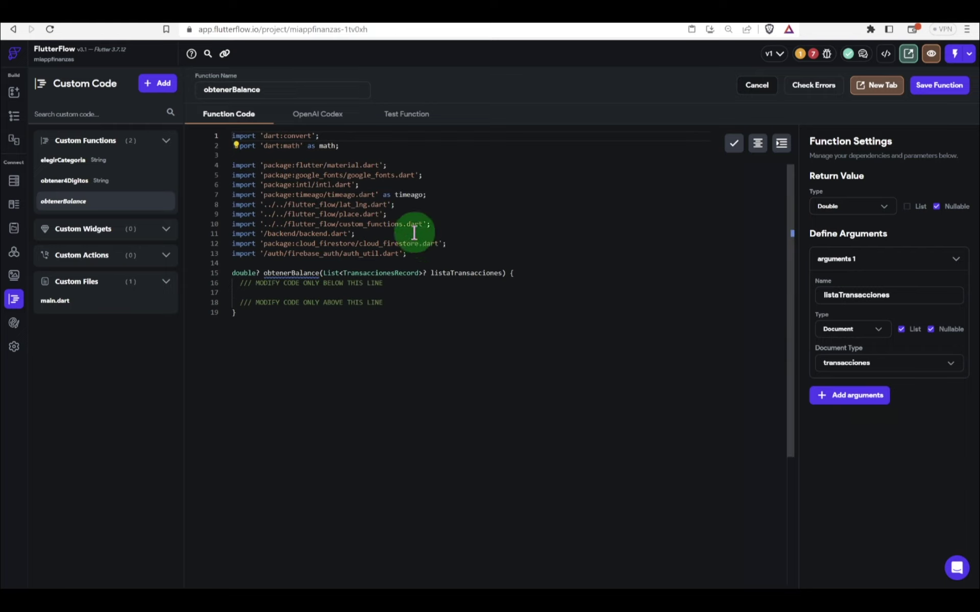
# Step: Generate AI code adding income transaction amounts and subtracting the others, then copy it in
pyautogui.click(321, 124)
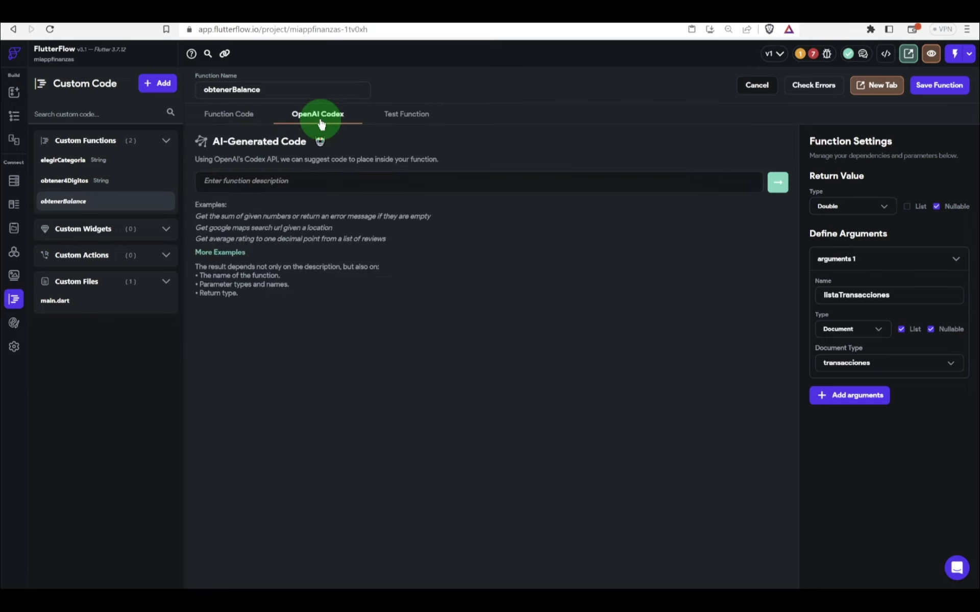
pyautogui.click(302, 190)
pyautogui.click(284, 181)
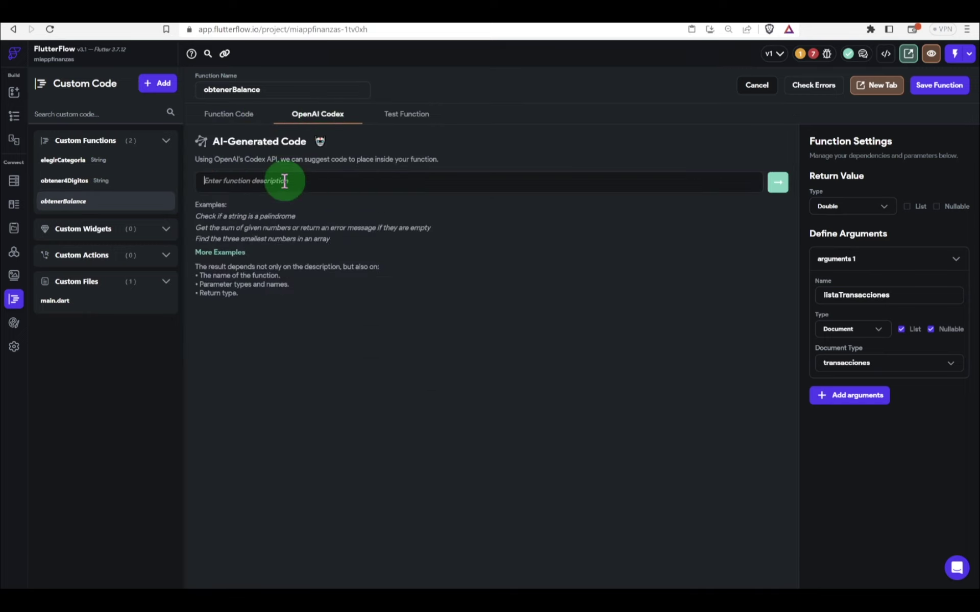
pyautogui.write('sumar si esIngreso es verdadero')
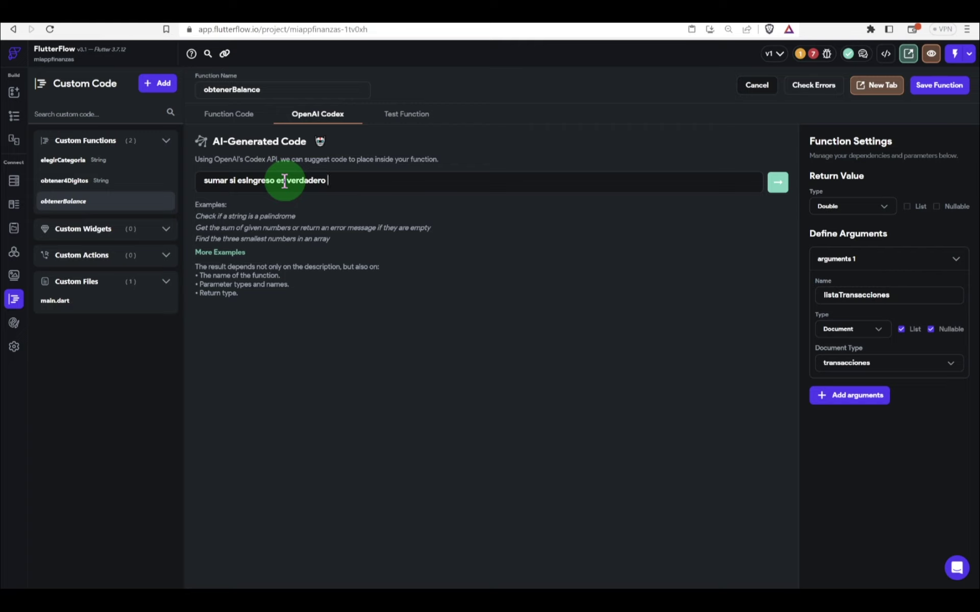
pyautogui.click(235, 180)
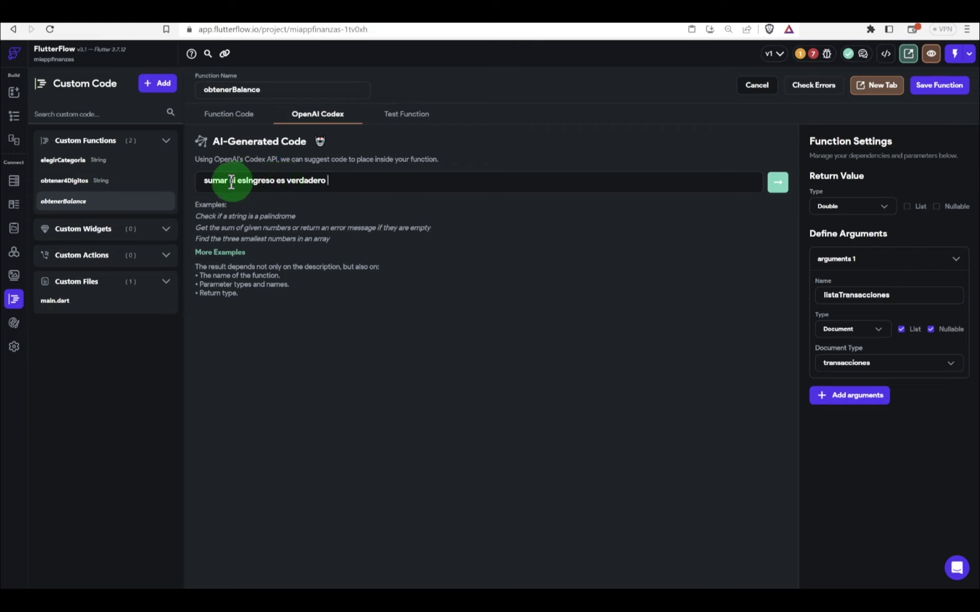
pyautogui.write('monto')
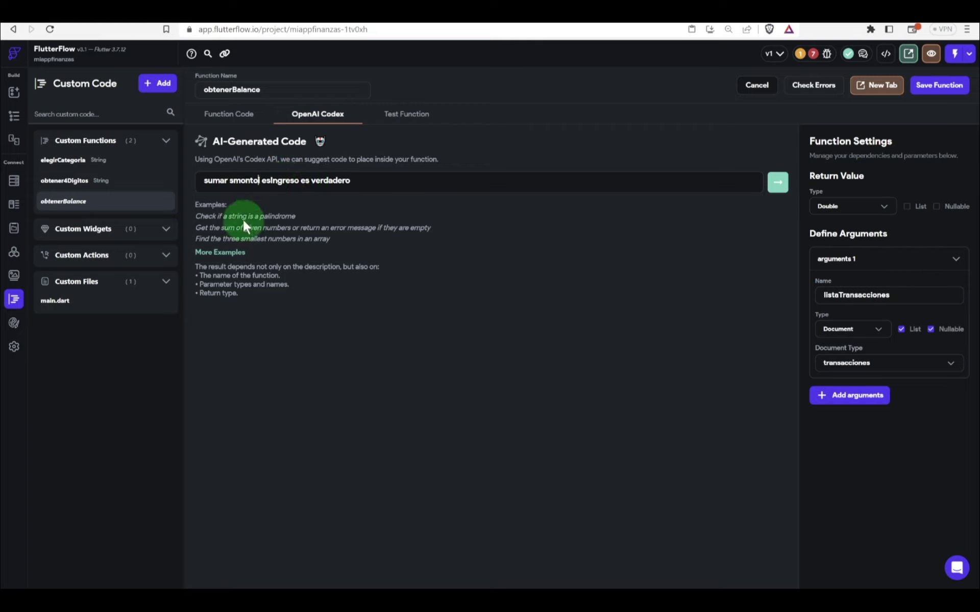
pyautogui.press('BackSpace')
pyautogui.press('BackSpace')
pyautogui.press('BackSpace')
pyautogui.press('BackSpace')
pyautogui.press('BackSpace')
pyautogui.press('BackSpace')
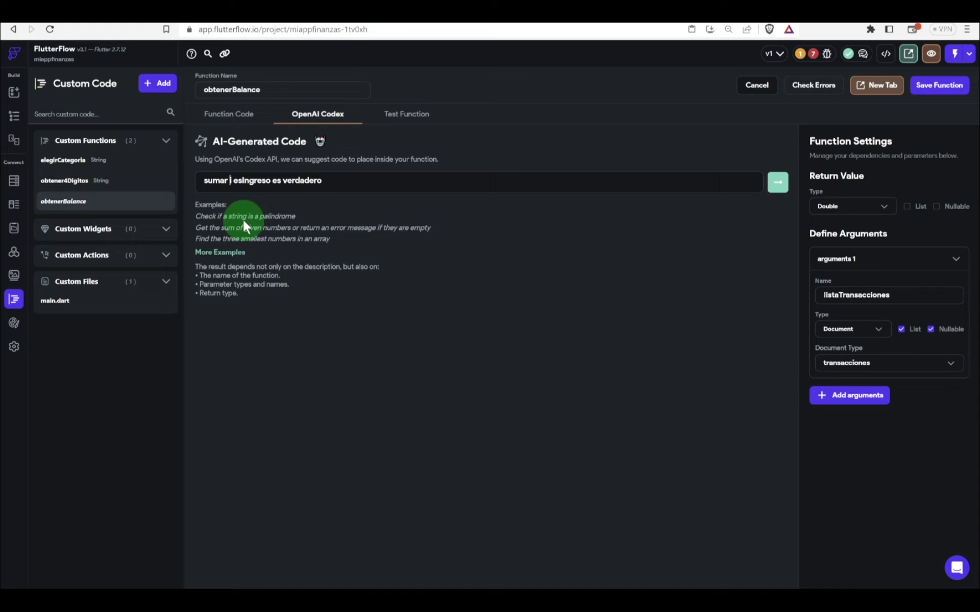
pyautogui.write('valor si')
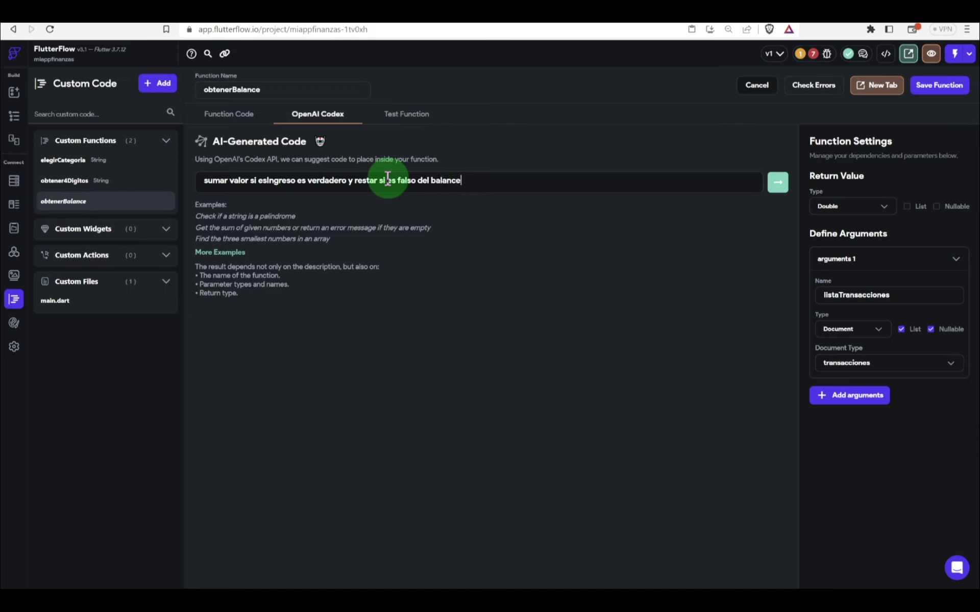
pyautogui.click(778, 182)
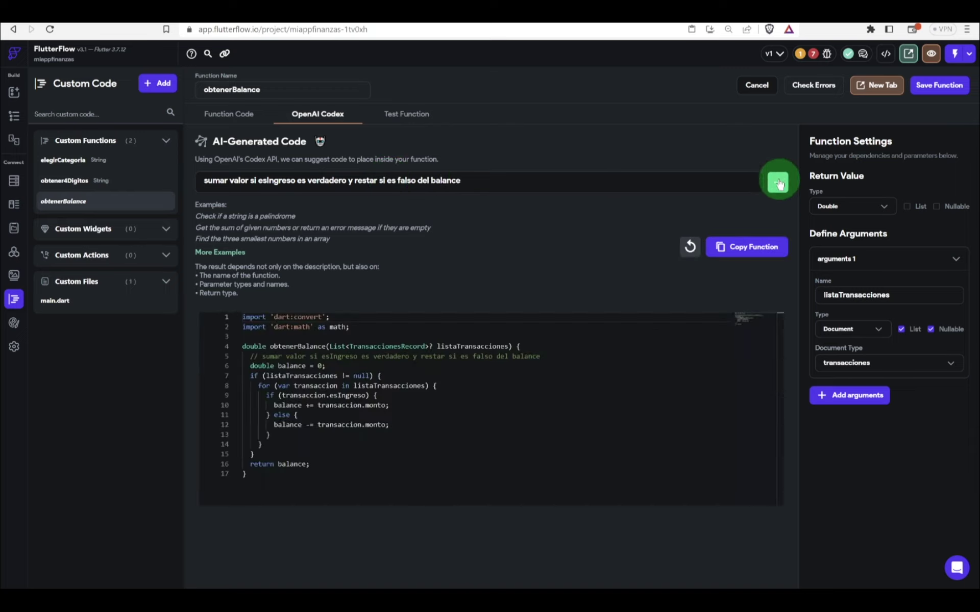
pyautogui.click(928, 226)
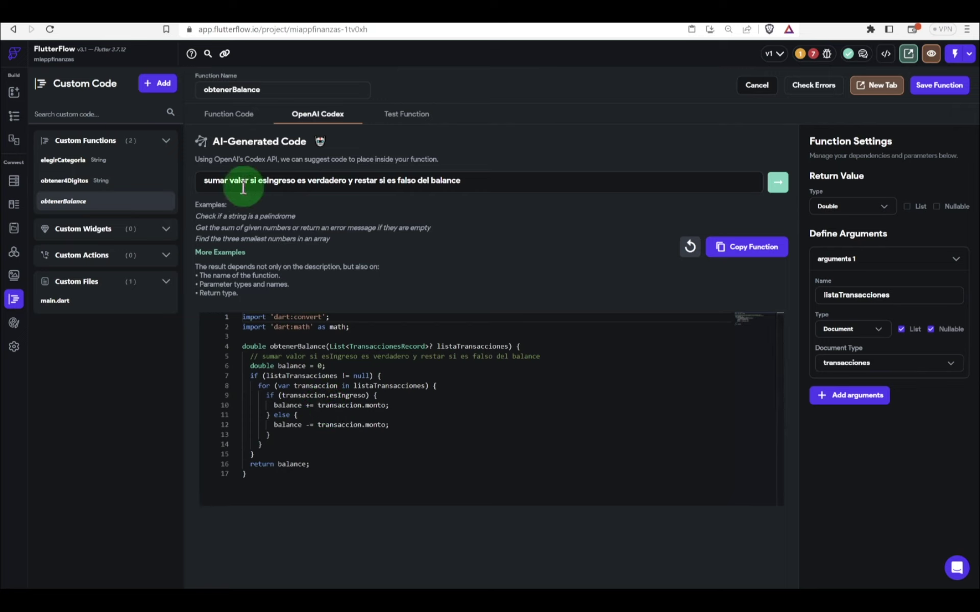
pyautogui.click(750, 250)
# Step: Accept the generated code and replace both monto references with valor on lines 23 and 25
pyautogui.click(588, 331)
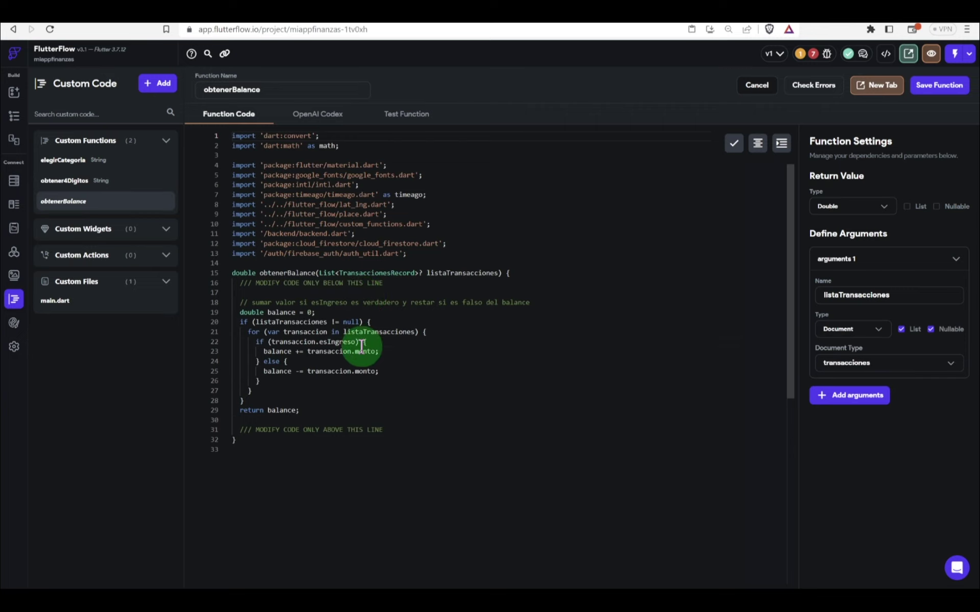
pyautogui.click(367, 351)
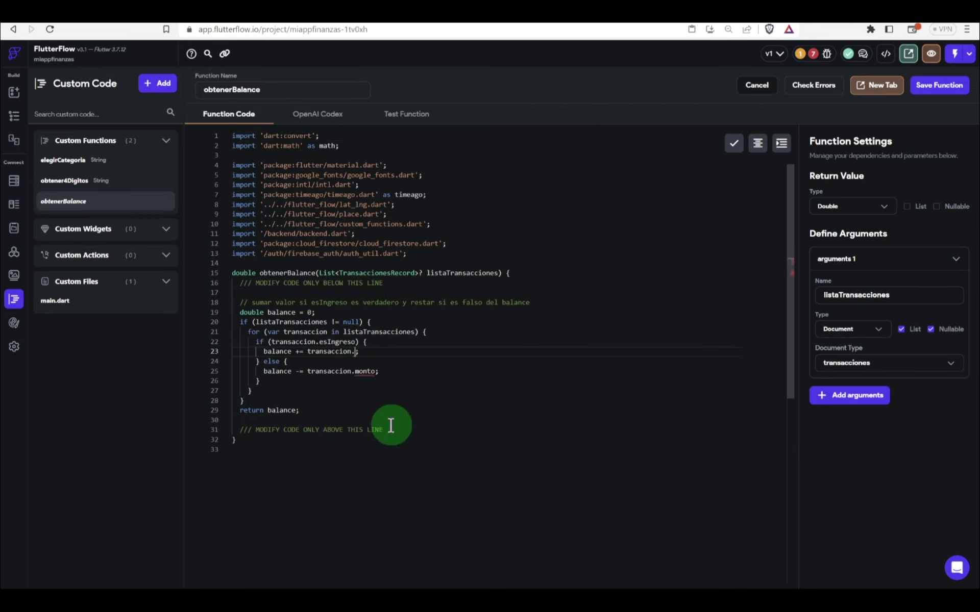
pyautogui.hotkey('ctrl', 'space')
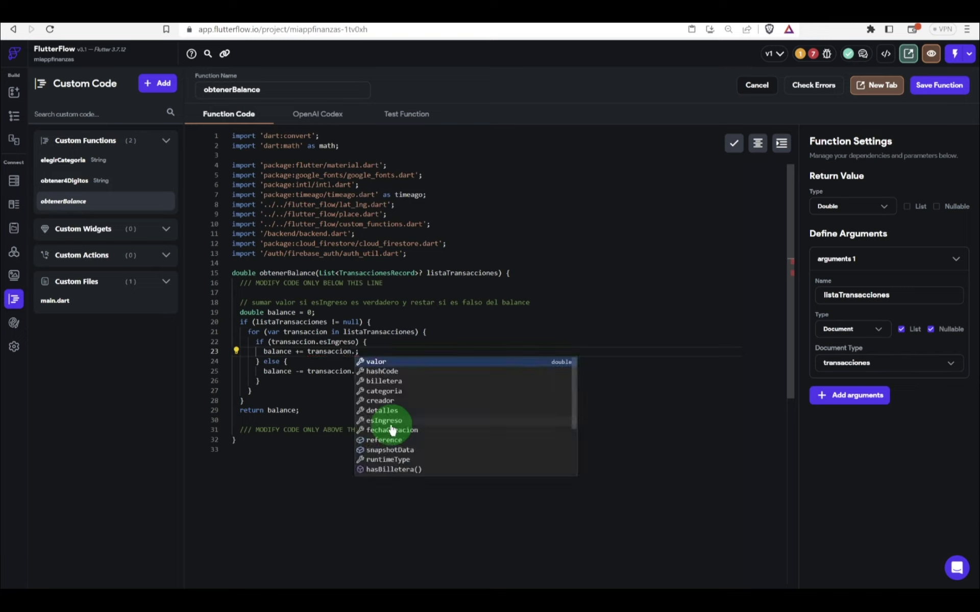
pyautogui.click(376, 363)
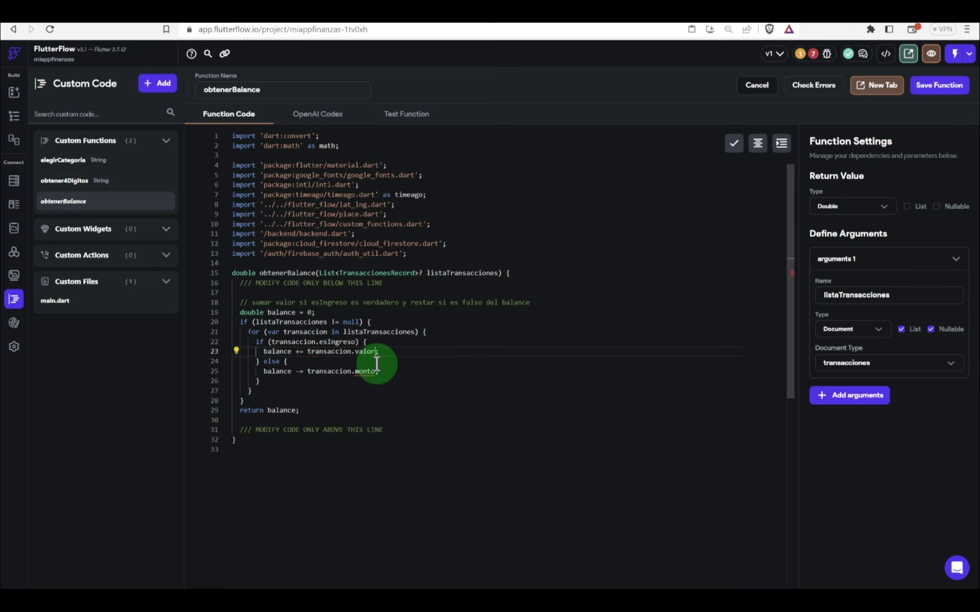
pyautogui.click(373, 373)
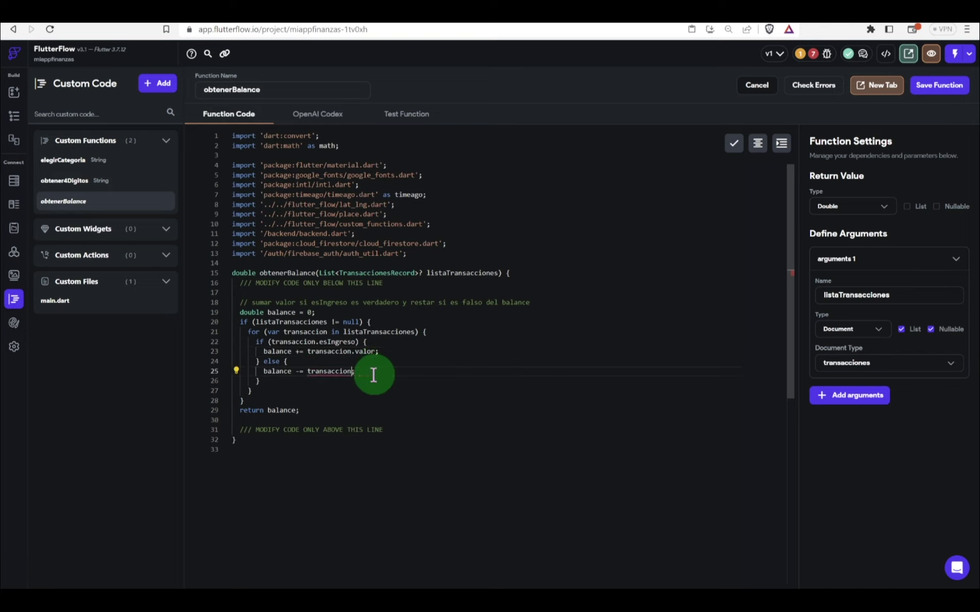
pyautogui.hotkey('ctrl', 'space')
pyautogui.click(376, 380)
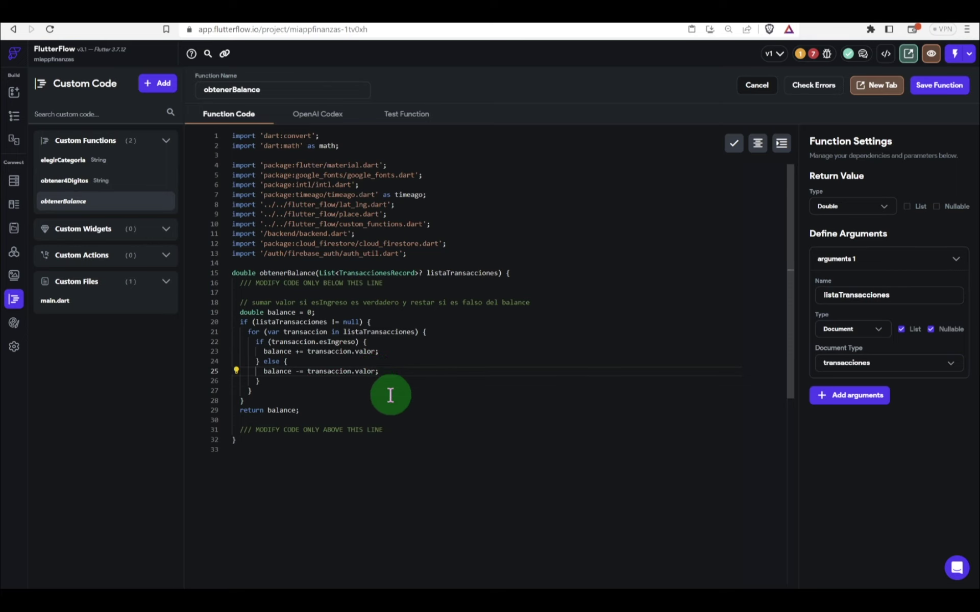
pyautogui.click(389, 393)
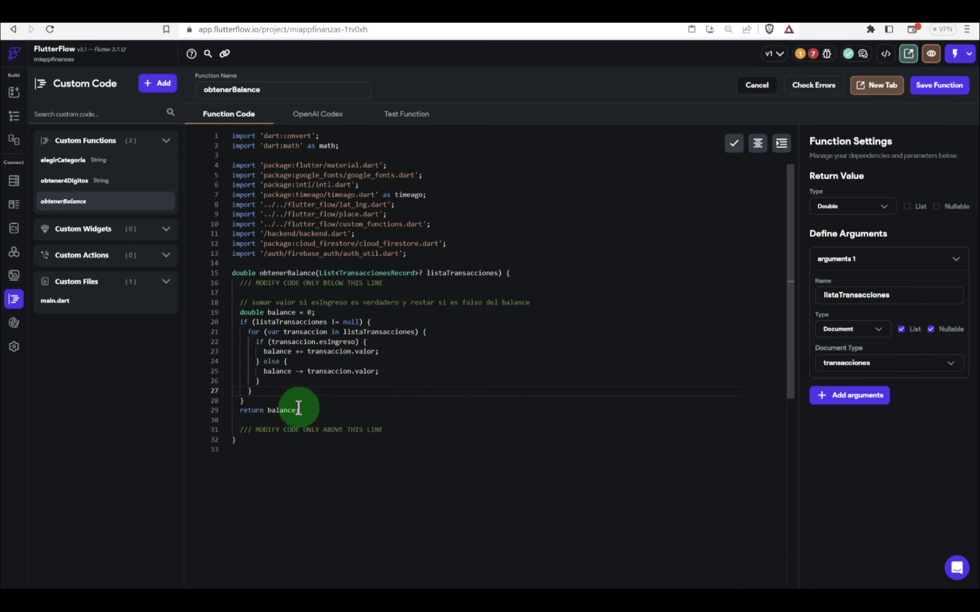
# Step: Save obtenerBalance and run the error check, which reports no errors
pyautogui.moveTo(300, 410); pyautogui.dragTo(237, 302)
pyautogui.hotkey('ctrl', 'c')
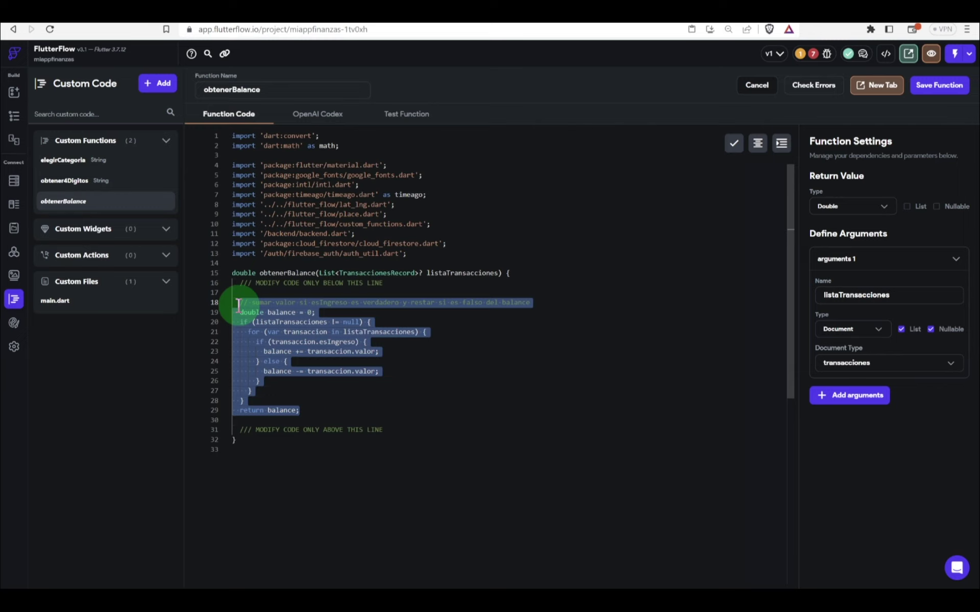
pyautogui.click(949, 89)
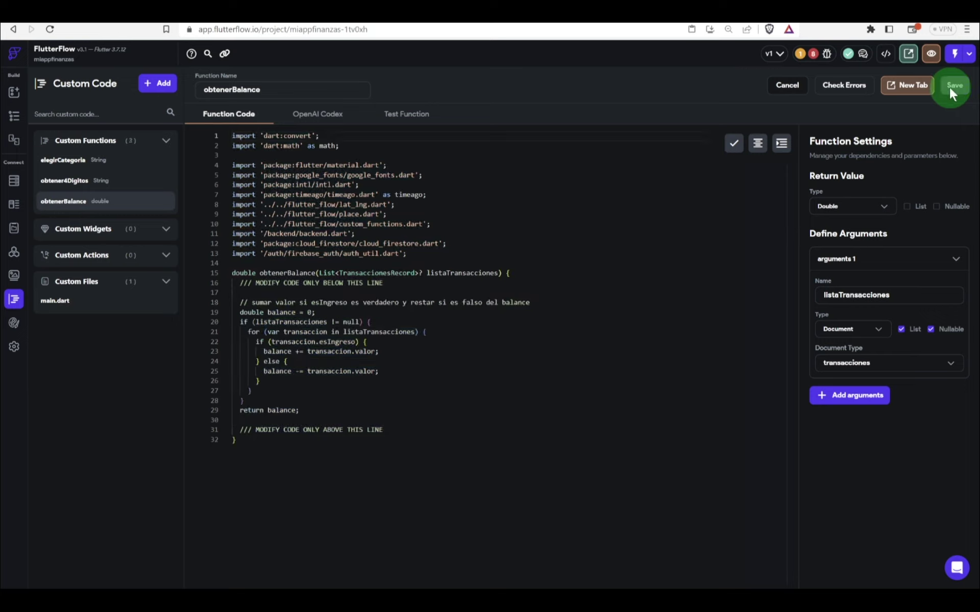
pyautogui.click(846, 91)
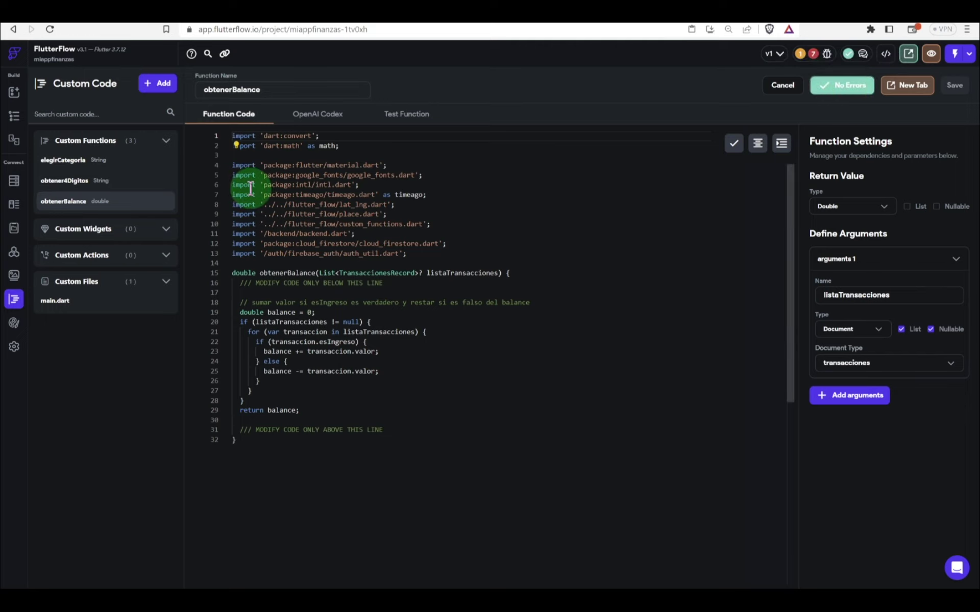
pyautogui.click(162, 85)
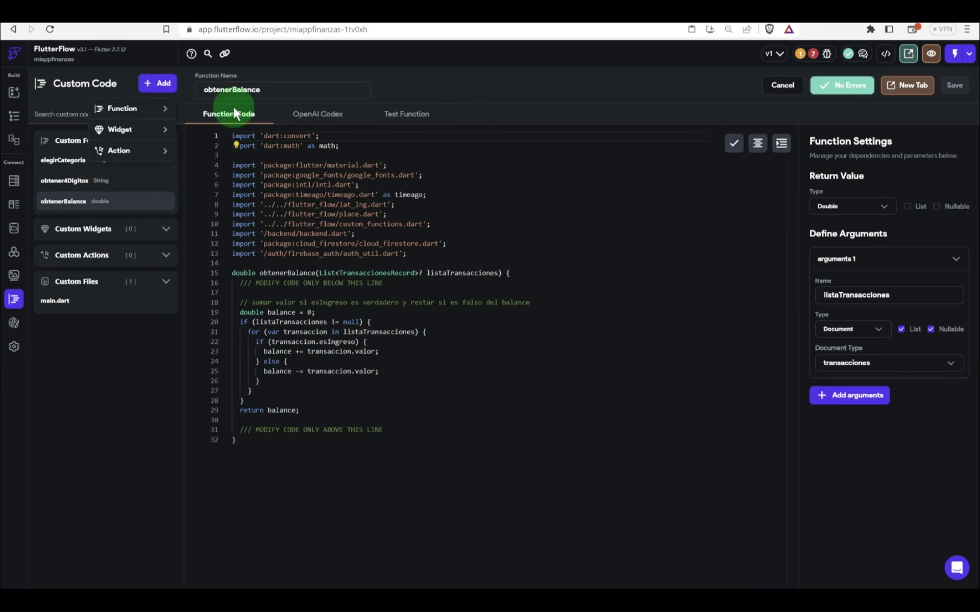
# Step: Create custom function obtenerIngresos returning a non-nullable Double
pyautogui.click(127, 115)
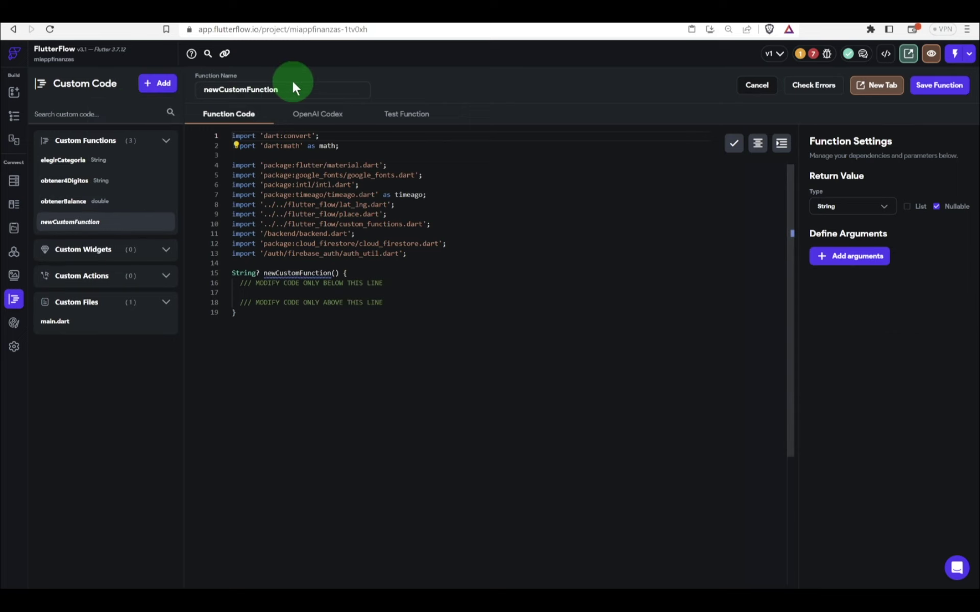
pyautogui.doubleClick(274, 88)
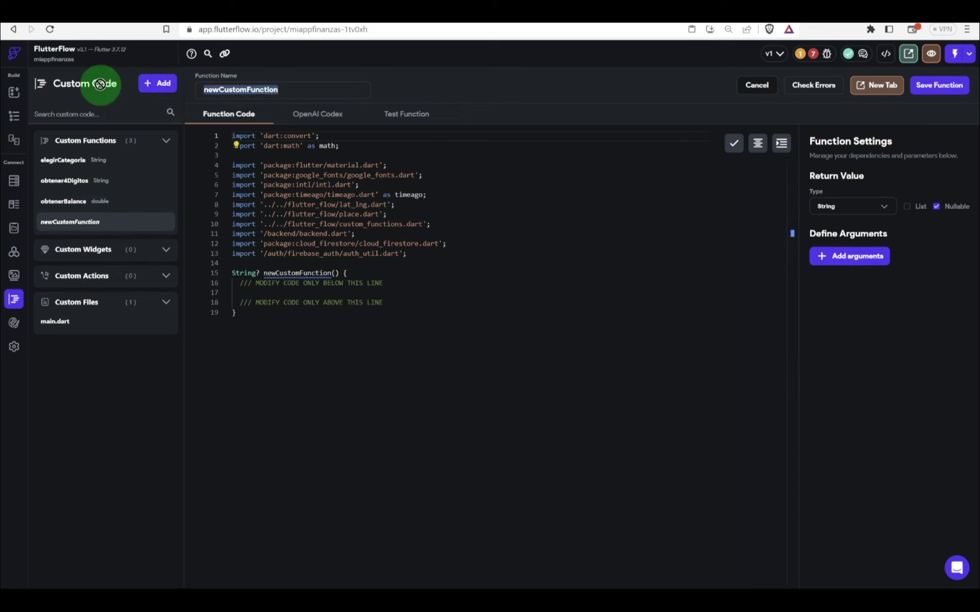
pyautogui.write('Obtener')
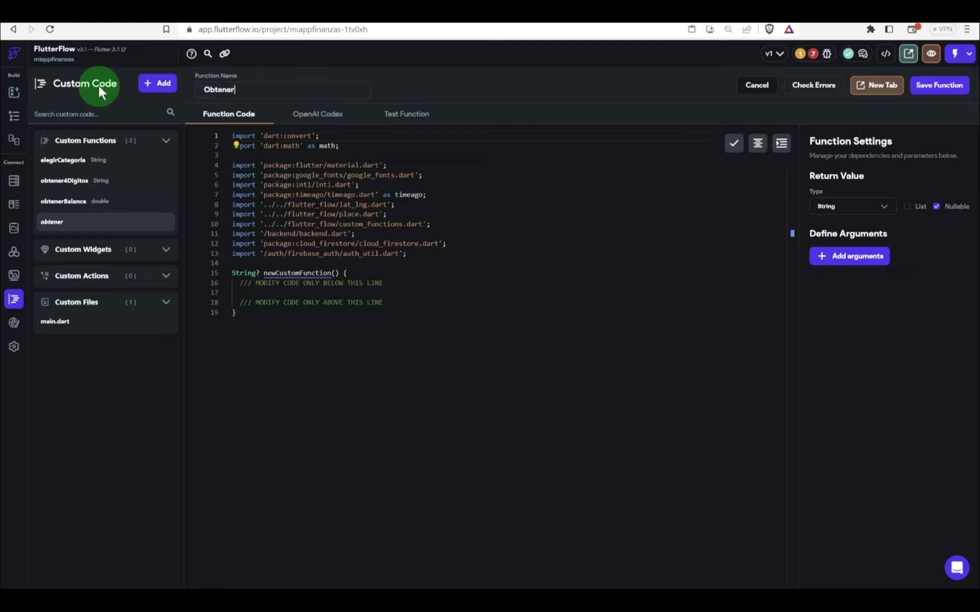
pyautogui.write('Ingresos')
pyautogui.click(208, 87)
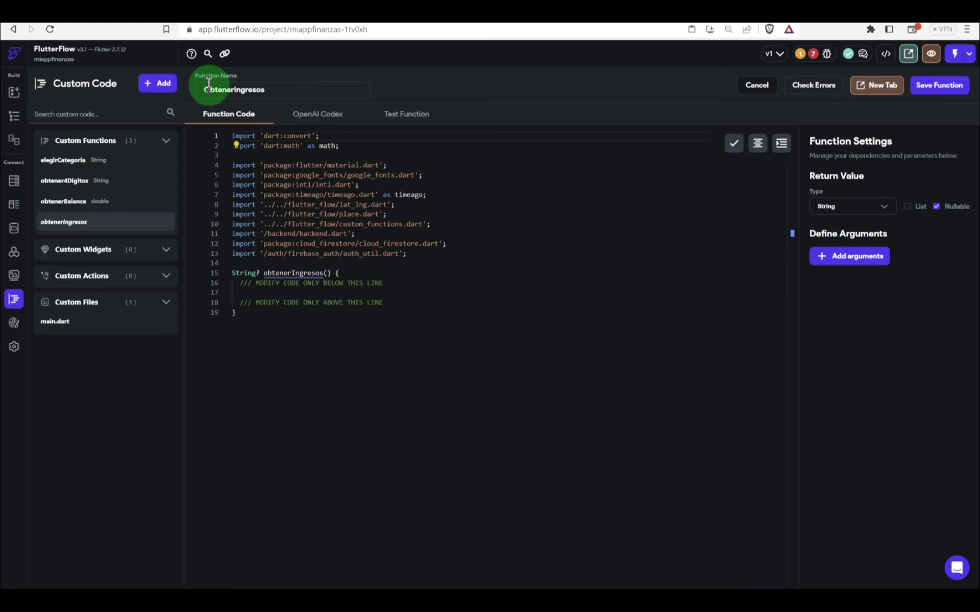
pyautogui.press('BackSpace')
pyautogui.write('o')
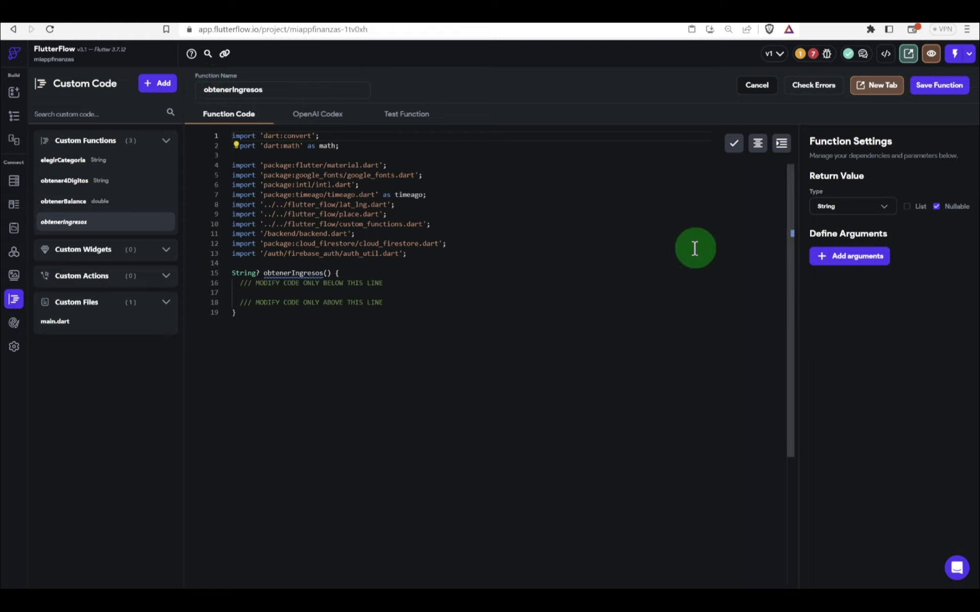
pyautogui.click(936, 206)
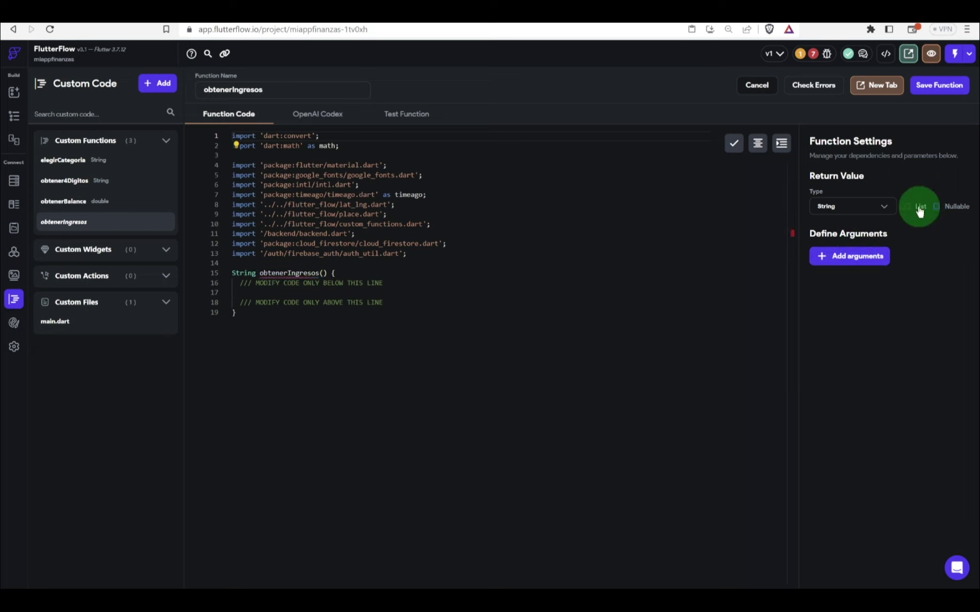
pyautogui.click(850, 210)
pyautogui.click(832, 158)
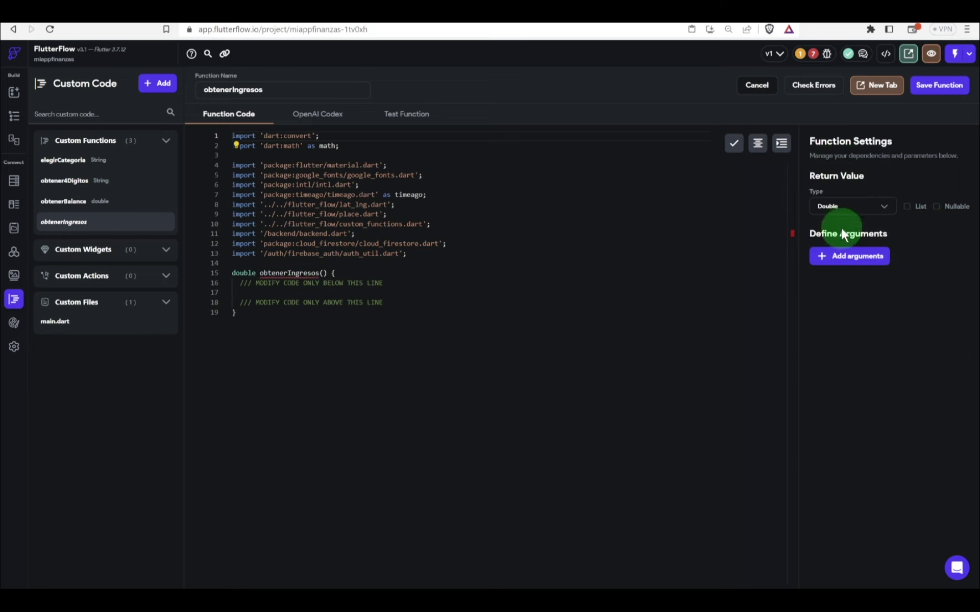
# Step: Give obtenerIngresos a listaTransacciones argument: a list of transacciones Documents
pyautogui.click(840, 255)
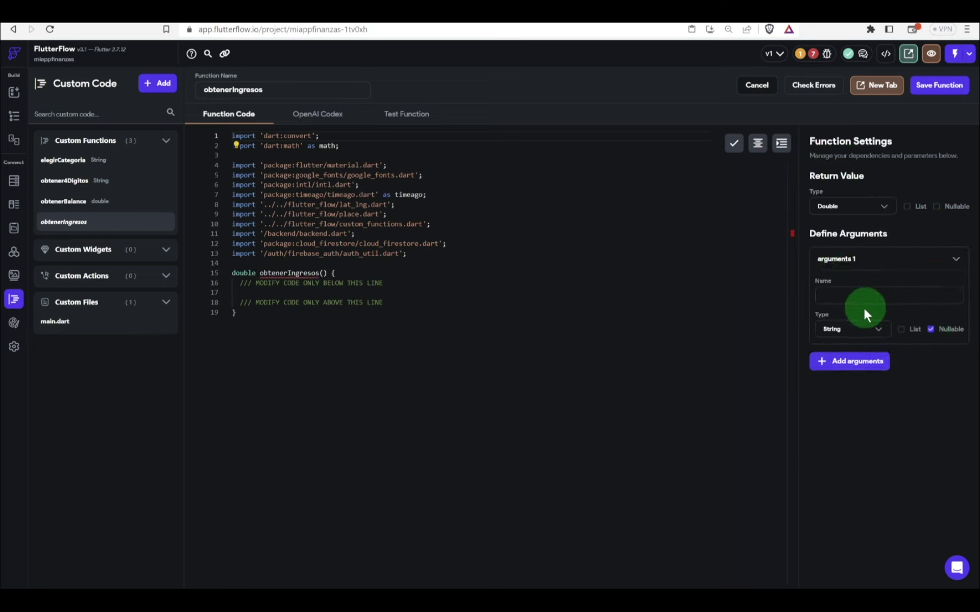
pyautogui.click(901, 329)
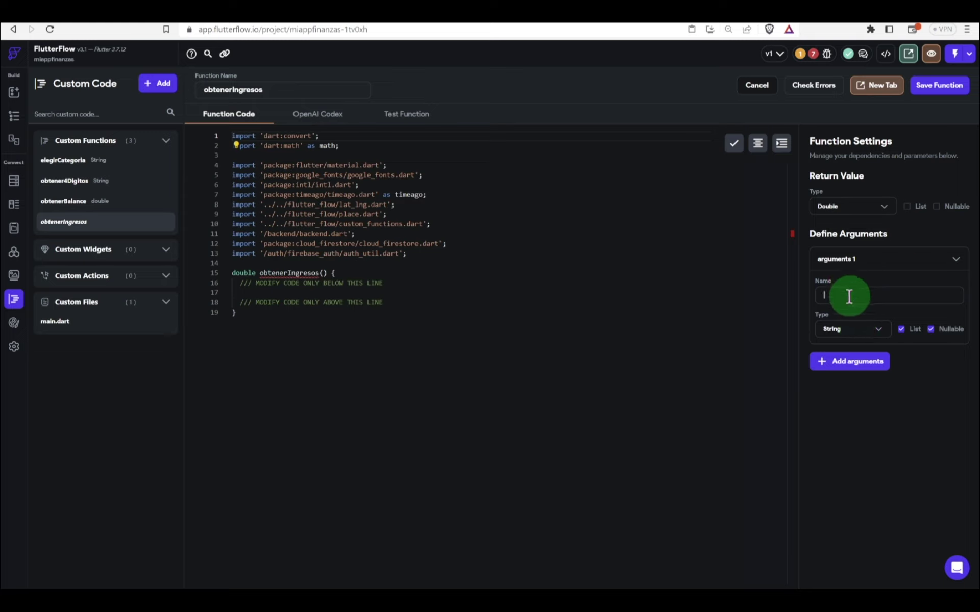
pyautogui.write('listaTran')
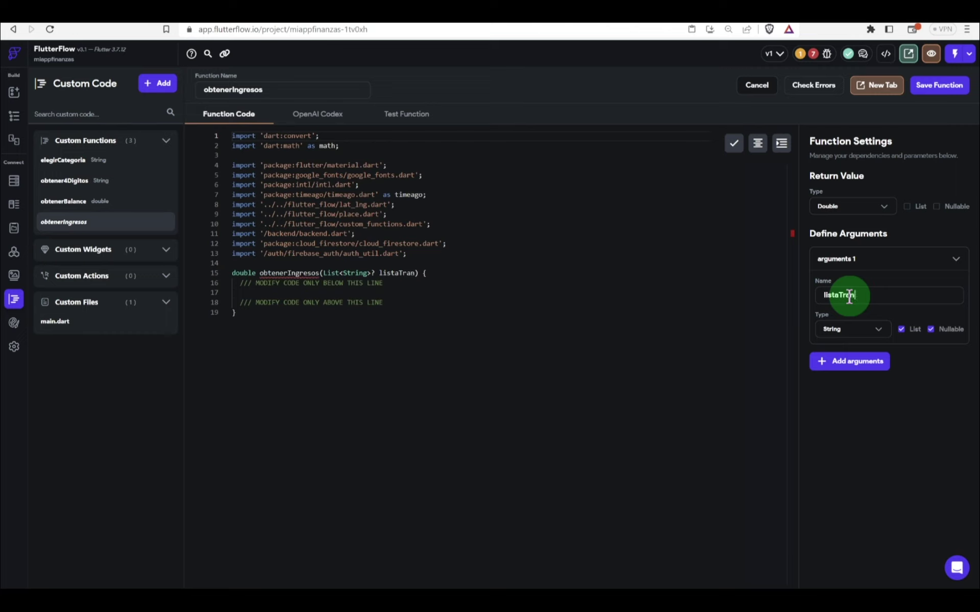
pyautogui.write('sacciones')
pyautogui.click(839, 329)
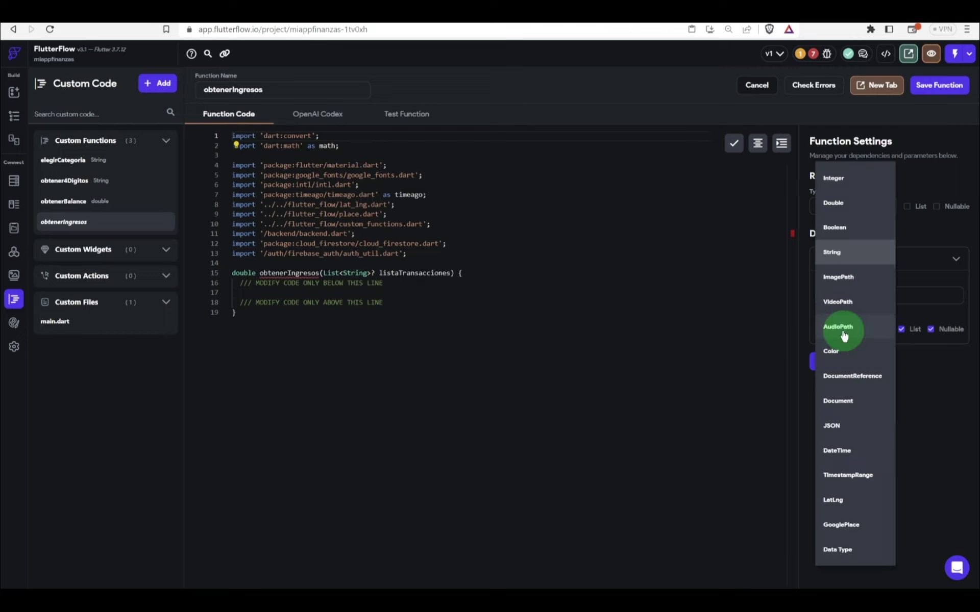
pyautogui.click(848, 400)
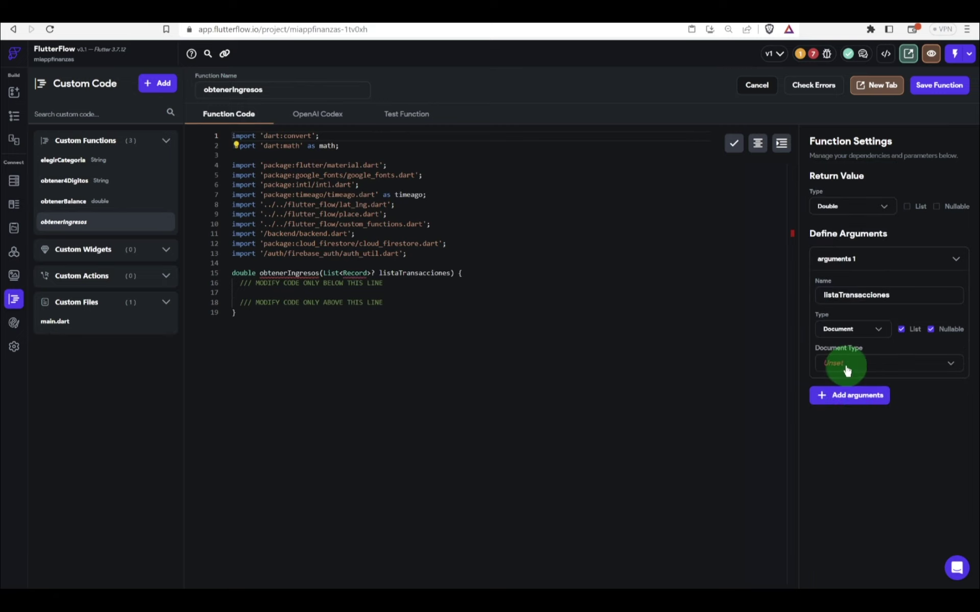
pyautogui.click(843, 372)
# Step: Use transacciones documents as the argument type, paste the balance code, and delete the leftover comment
pyautogui.click(845, 411)
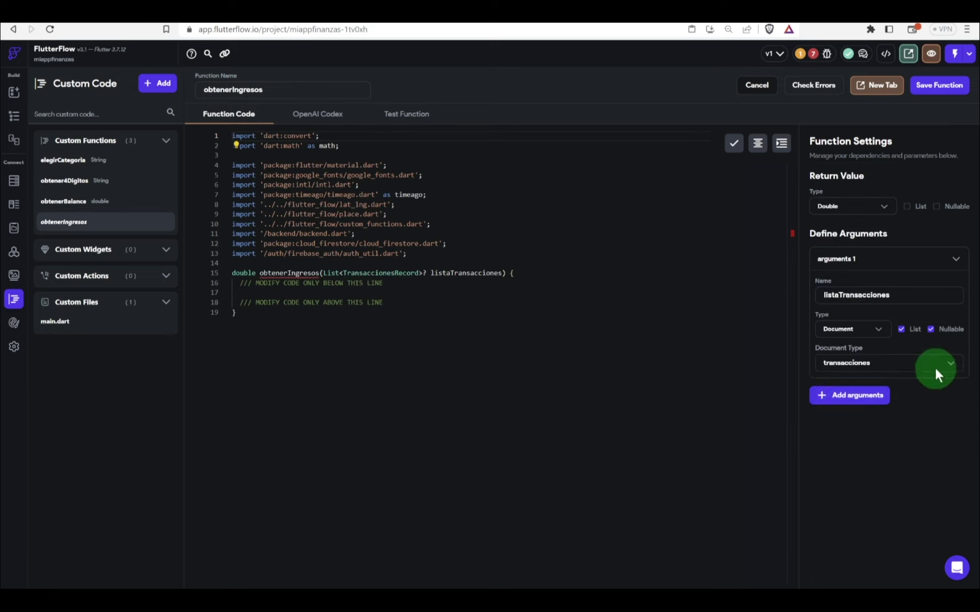
pyautogui.click(330, 290)
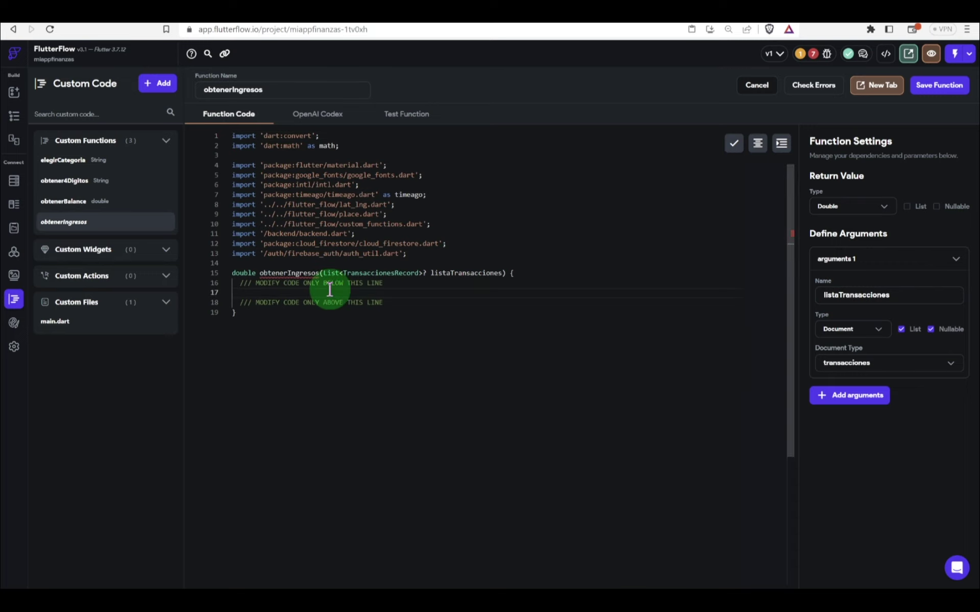
pyautogui.hotkey('ctrl', 'v')
pyautogui.click(549, 291)
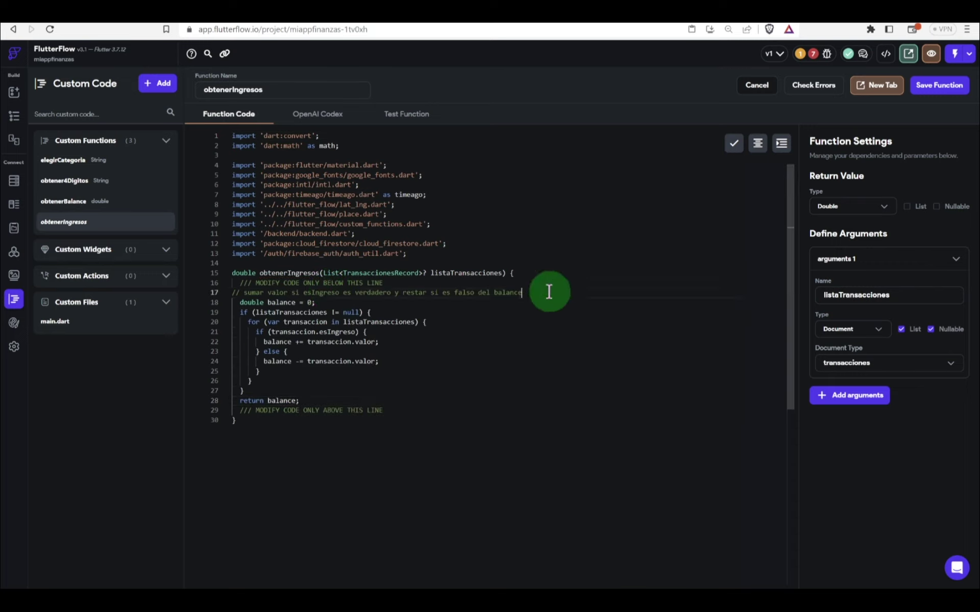
pyautogui.moveTo(549, 292); pyautogui.dragTo(317, 281)
pyautogui.click(312, 283)
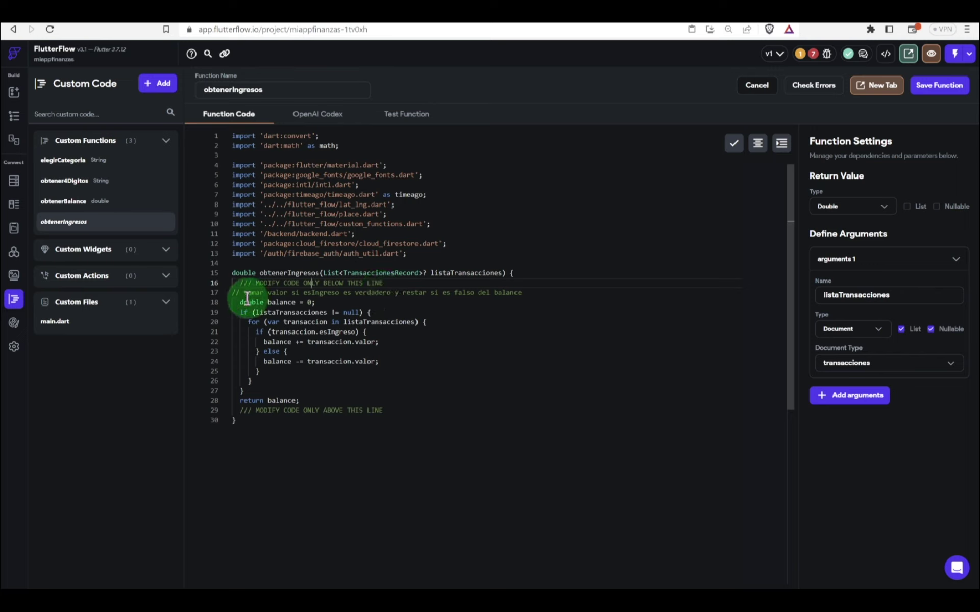
pyautogui.moveTo(343, 293); pyautogui.dragTo(527, 291)
pyautogui.press('BackSpace')
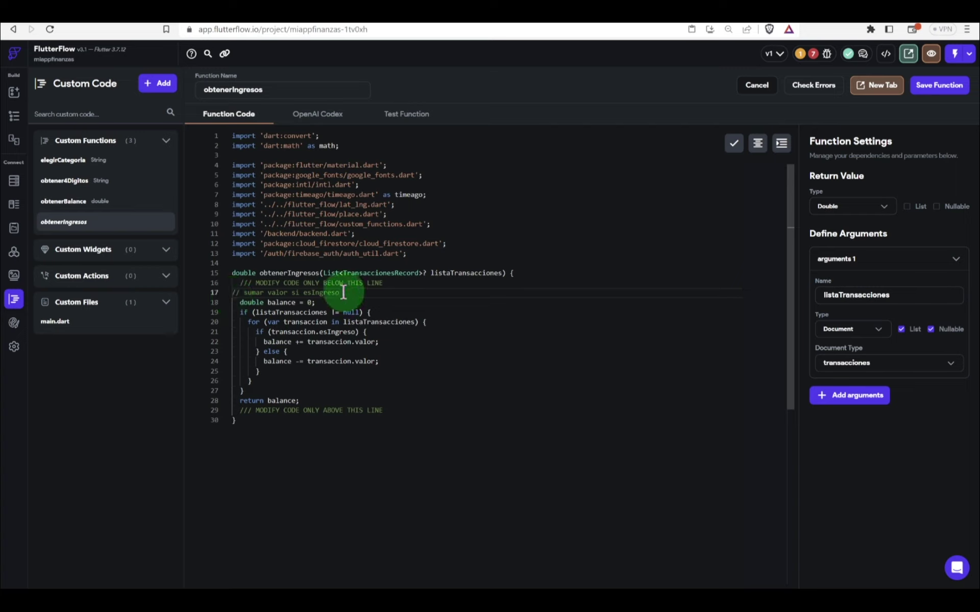
pyautogui.moveTo(343, 293); pyautogui.dragTo(233, 293)
pyautogui.press('BackSpace')
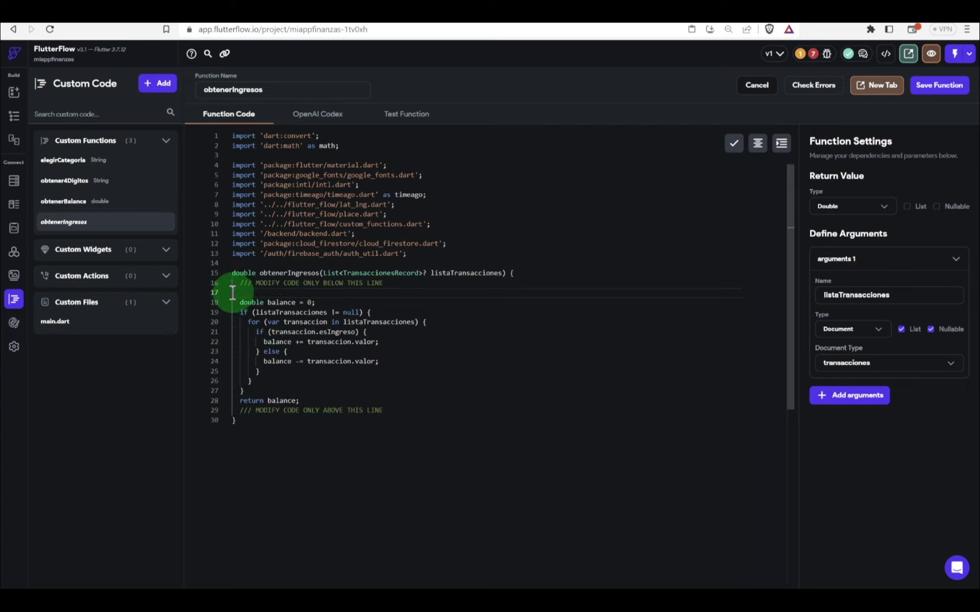
# Step: Rename the balance variable to ingreso on lines 18, 22 and 24
pyautogui.doubleClick(280, 303)
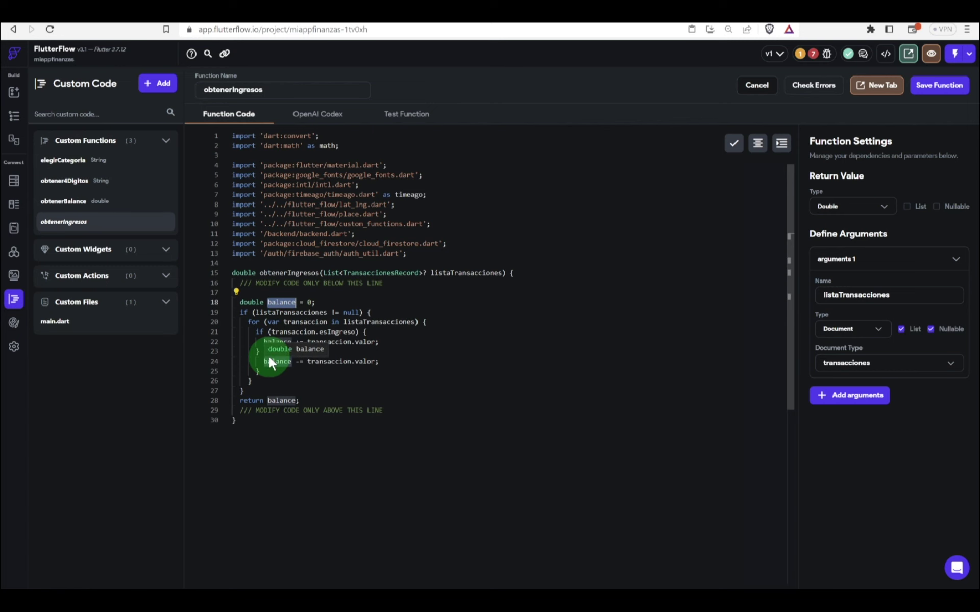
pyautogui.press('F12')
pyautogui.write('I')
pyautogui.press('BackSpace')
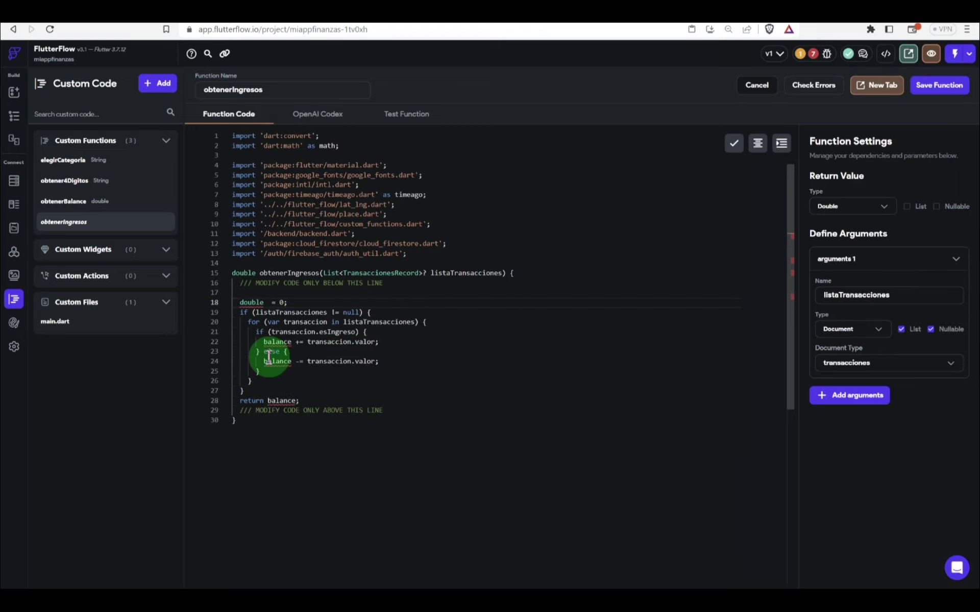
pyautogui.write('ingreso')
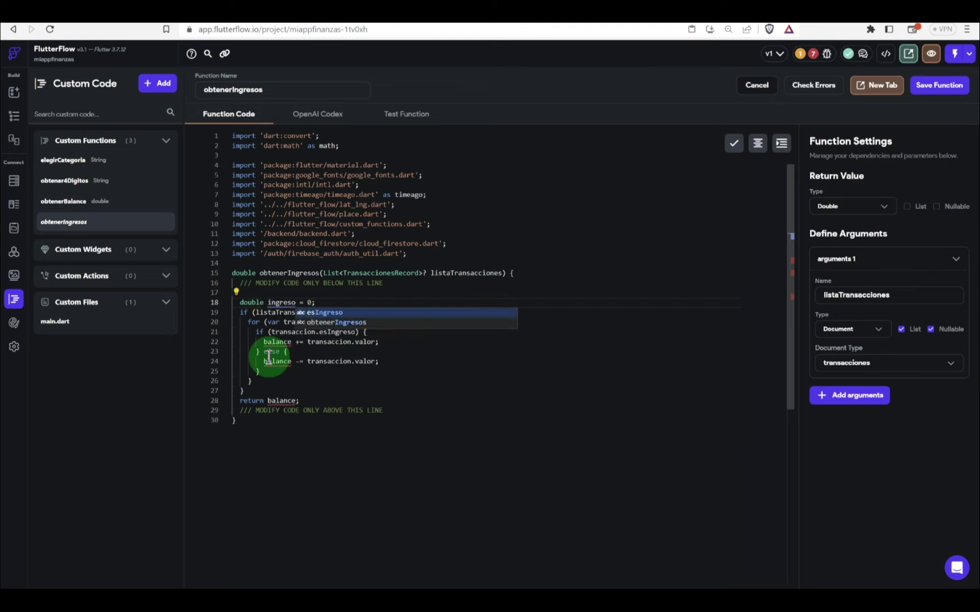
pyautogui.hotkey('shift', 'Left')
pyautogui.hotkey('shift', 'Left')
pyautogui.hotkey('shift', 'Left')
pyautogui.hotkey('shift', 'Left')
pyautogui.hotkey('shift', 'Left')
pyautogui.hotkey('ctrl', 'c')
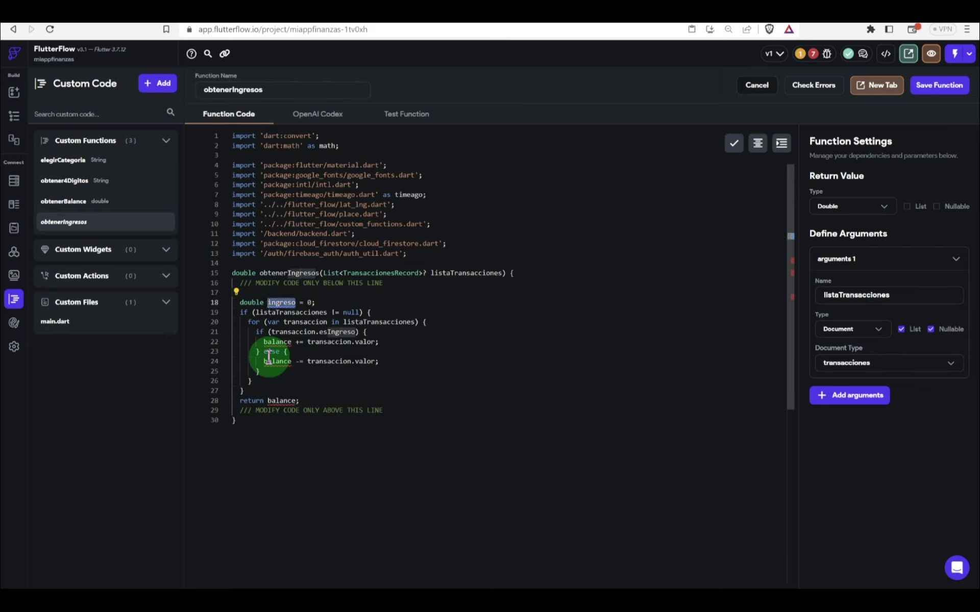
pyautogui.doubleClick(271, 342)
pyautogui.hotkey('ctrl', 'v')
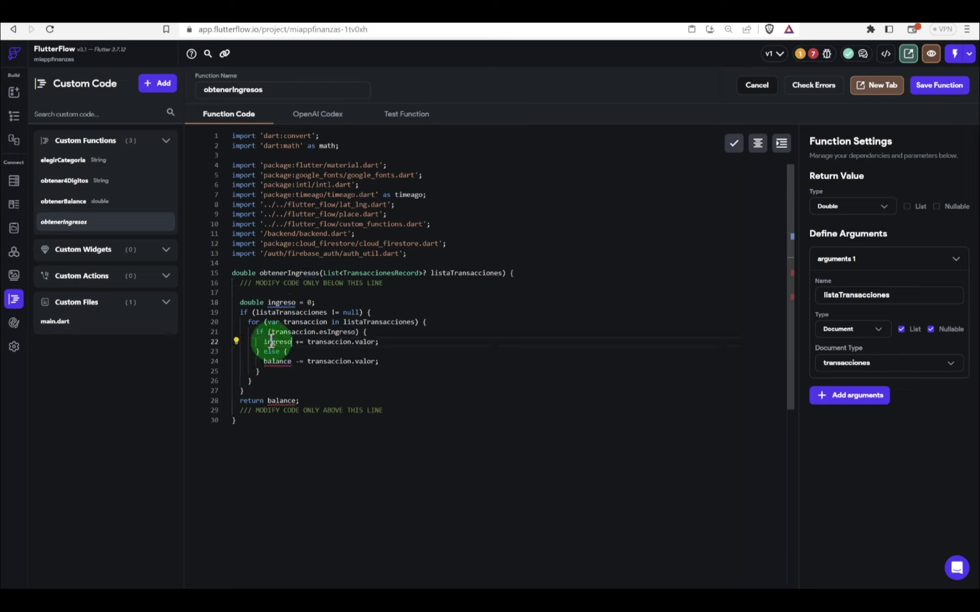
pyautogui.doubleClick(276, 361)
pyautogui.hotkey('ctrl', 'v')
pyautogui.click(281, 401)
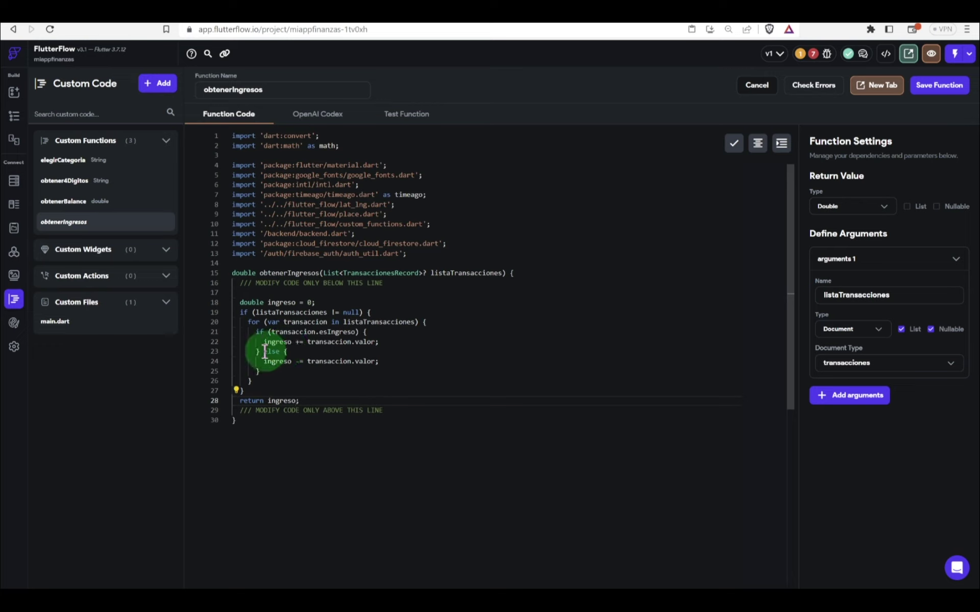
# Step: Delete the else branch on lines 23–25 and reformat the function code
pyautogui.moveTo(263, 351); pyautogui.dragTo(378, 372)
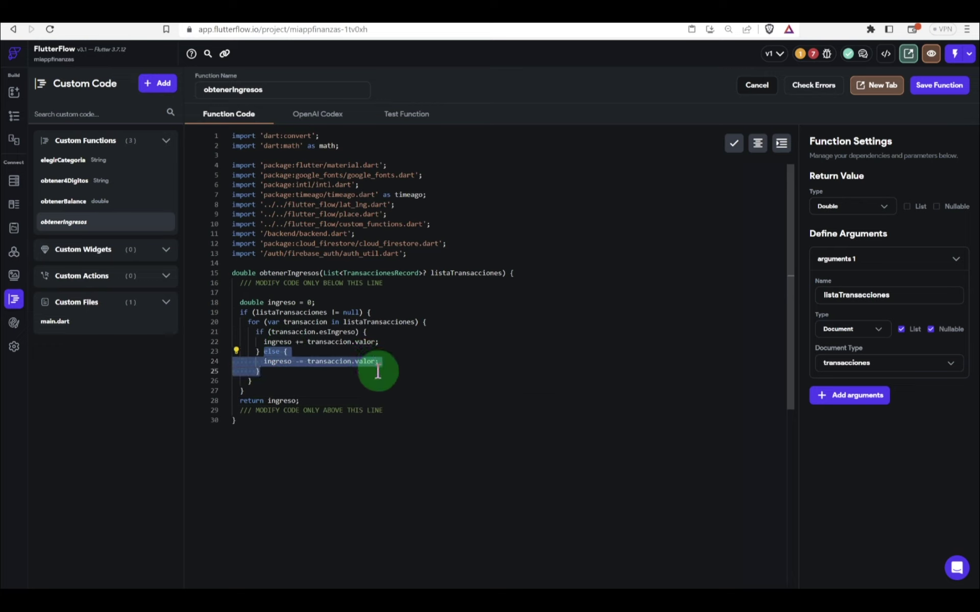
pyautogui.press('BackSpace')
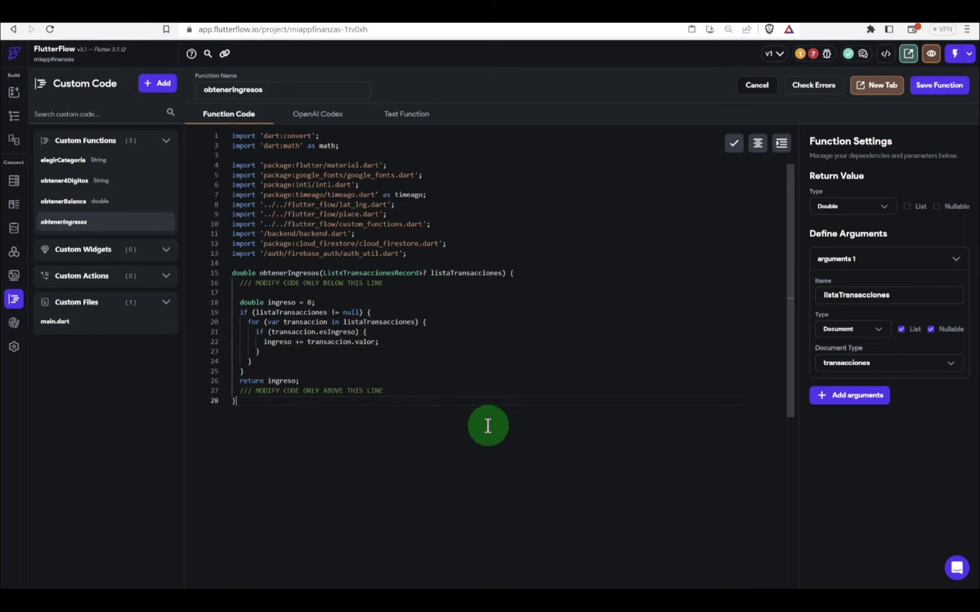
pyautogui.click(763, 147)
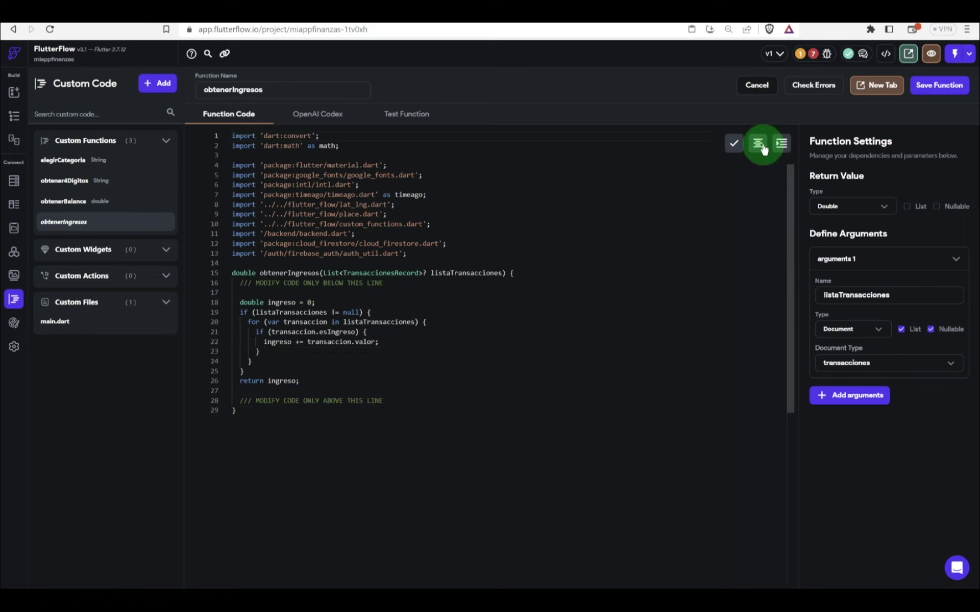
# Step: Save obtenerIngresos, check it for errors, and duplicate the function
pyautogui.click(939, 85)
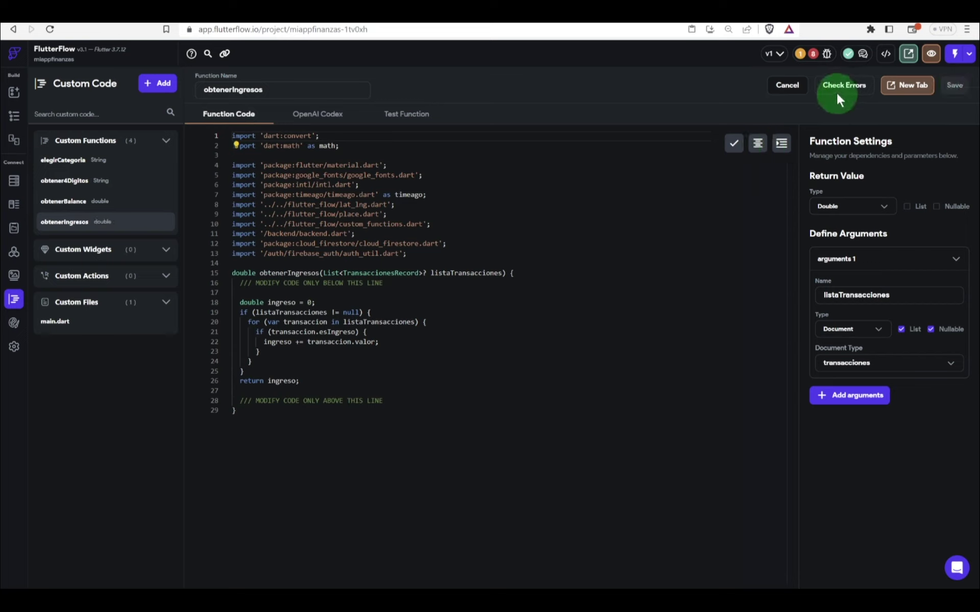
pyautogui.click(841, 90)
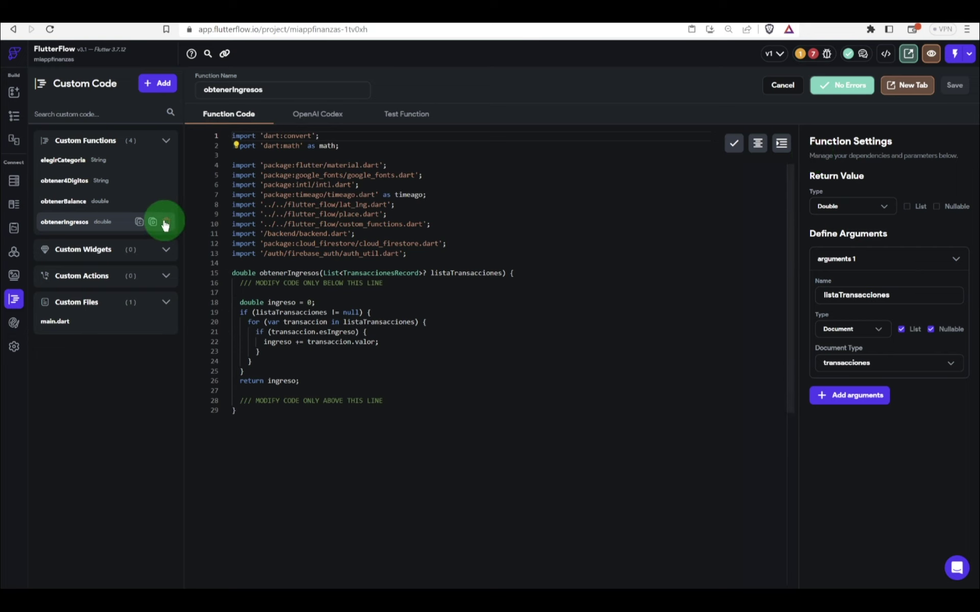
pyautogui.click(151, 222)
# Step: Rename the duplicated function to obtenerEgresos and its variable from ingreso to egreso
pyautogui.click(564, 331)
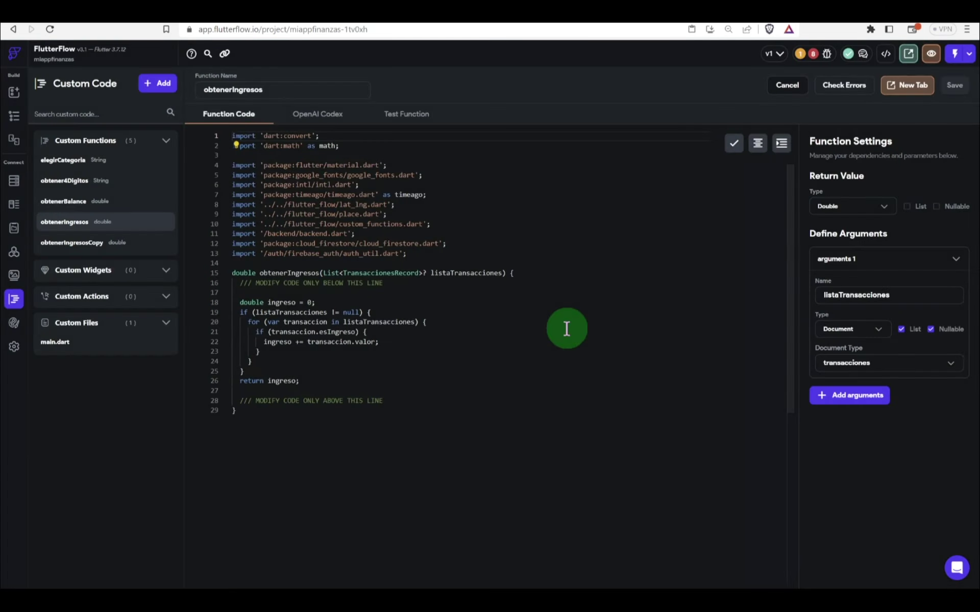
pyautogui.click(85, 251)
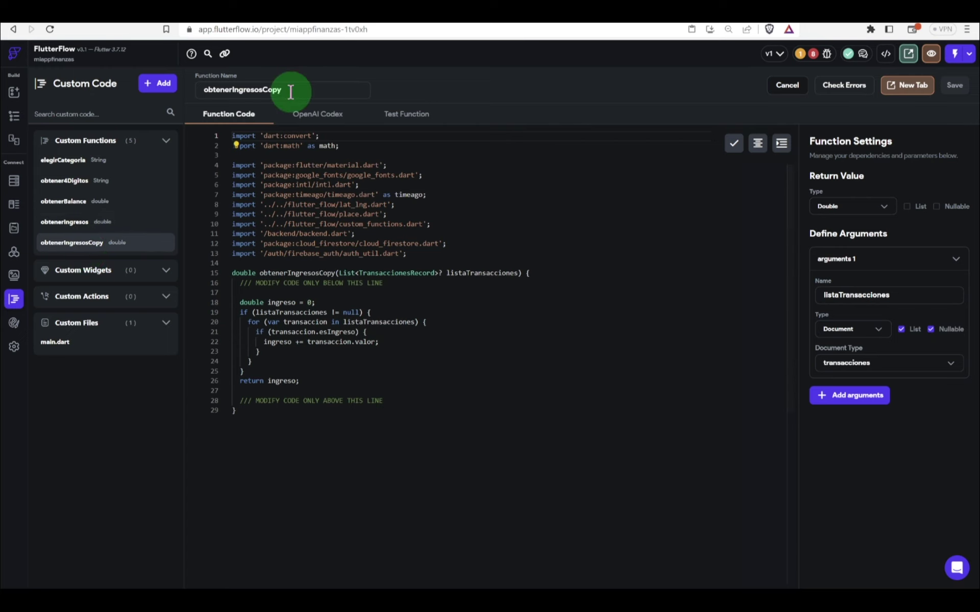
pyautogui.moveTo(290, 91); pyautogui.dragTo(234, 91)
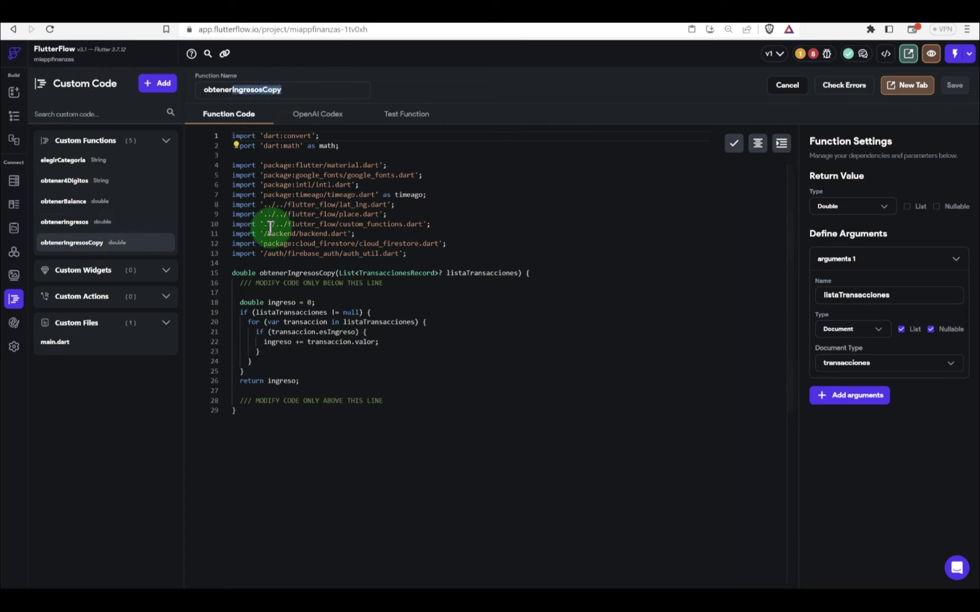
pyautogui.write('E')
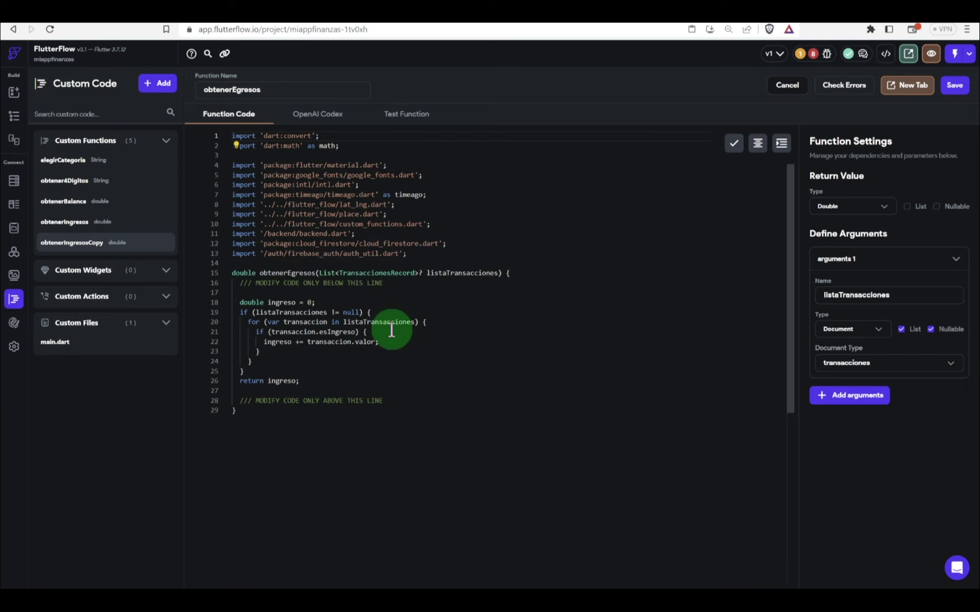
pyautogui.doubleClick(288, 303)
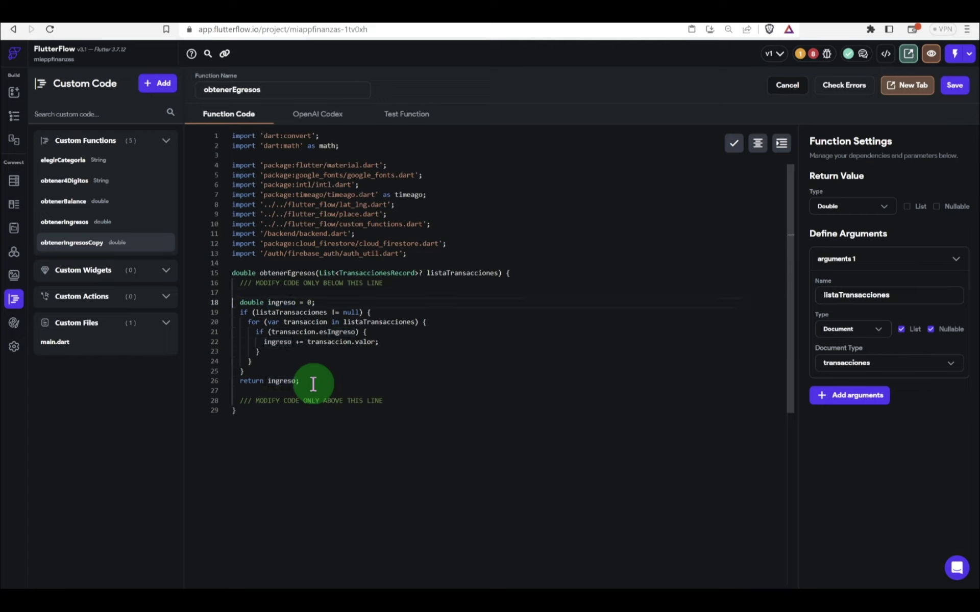
pyautogui.doubleClick(273, 304)
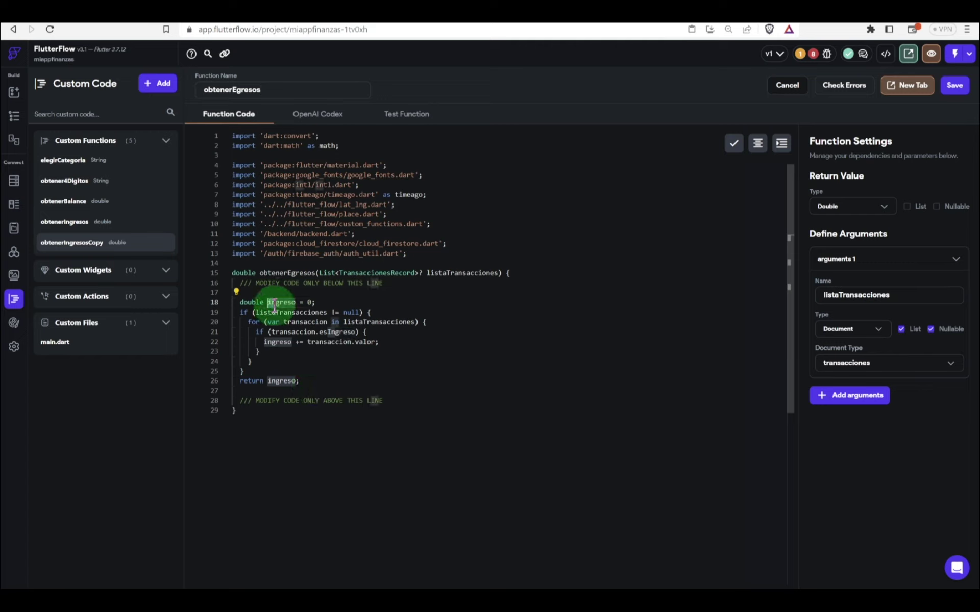
pyautogui.write('egreso')
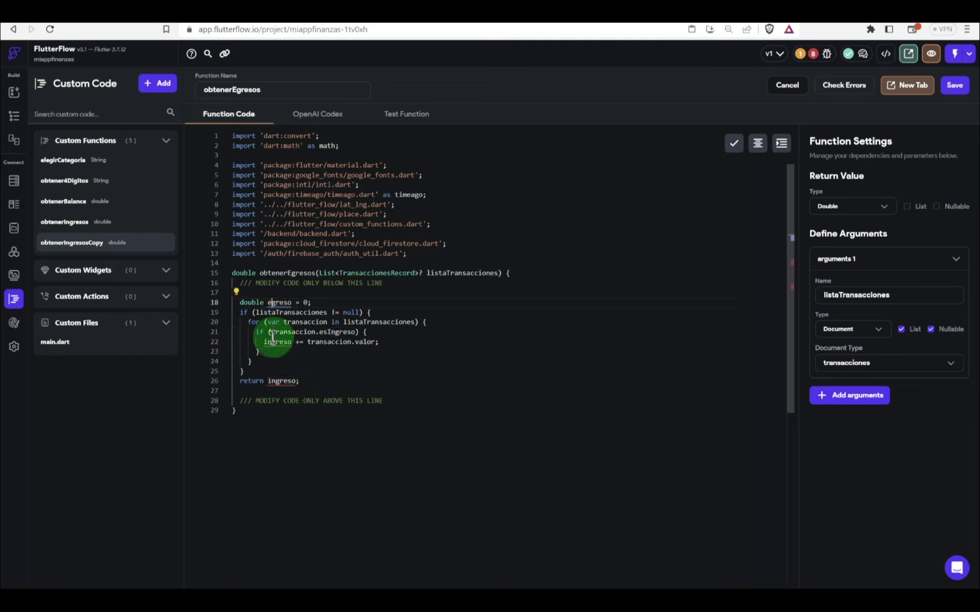
pyautogui.write('e')
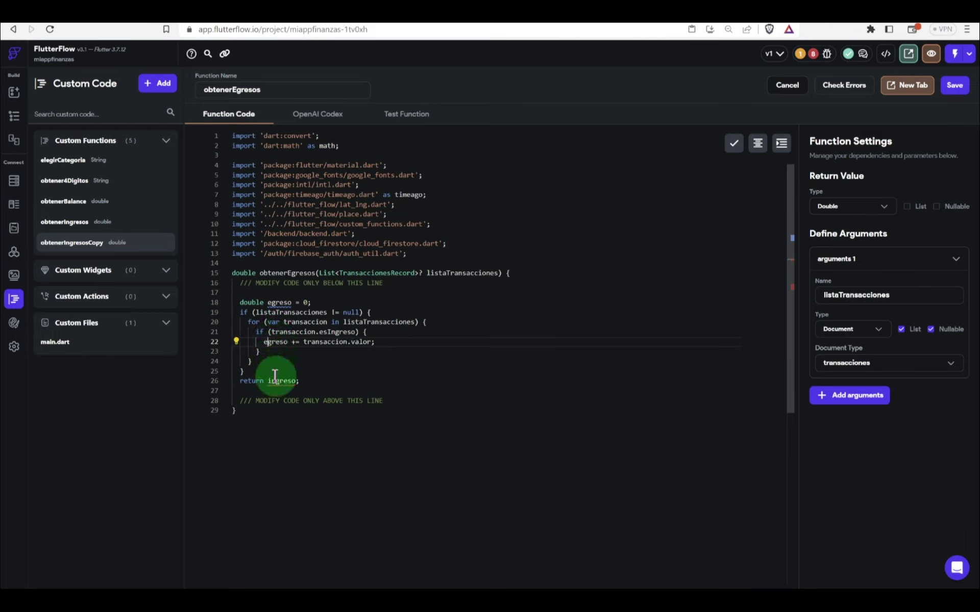
# Step: Make the condition esIngreso == false and subtract each valor instead of adding it
pyautogui.click(275, 377)
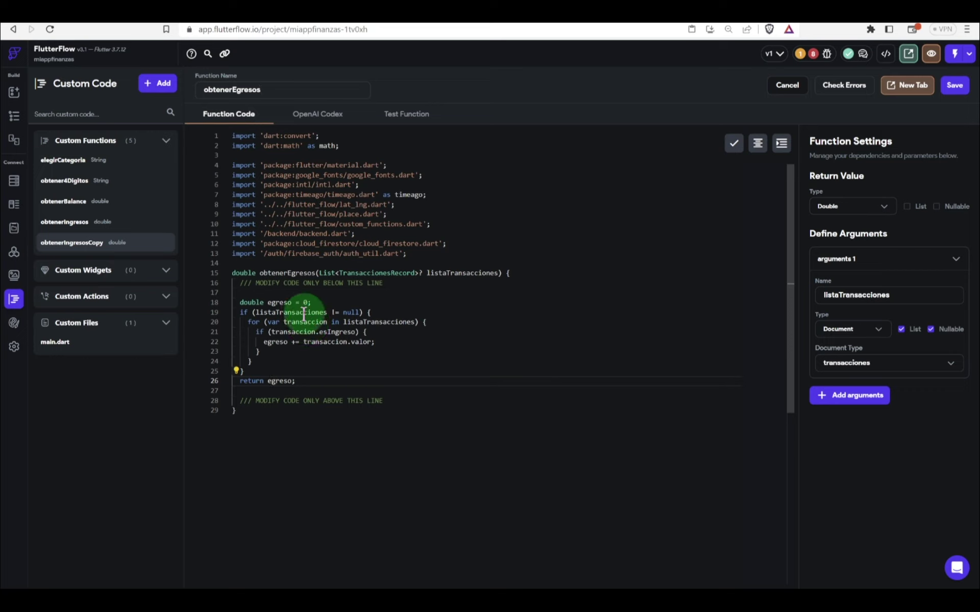
pyautogui.click(295, 341)
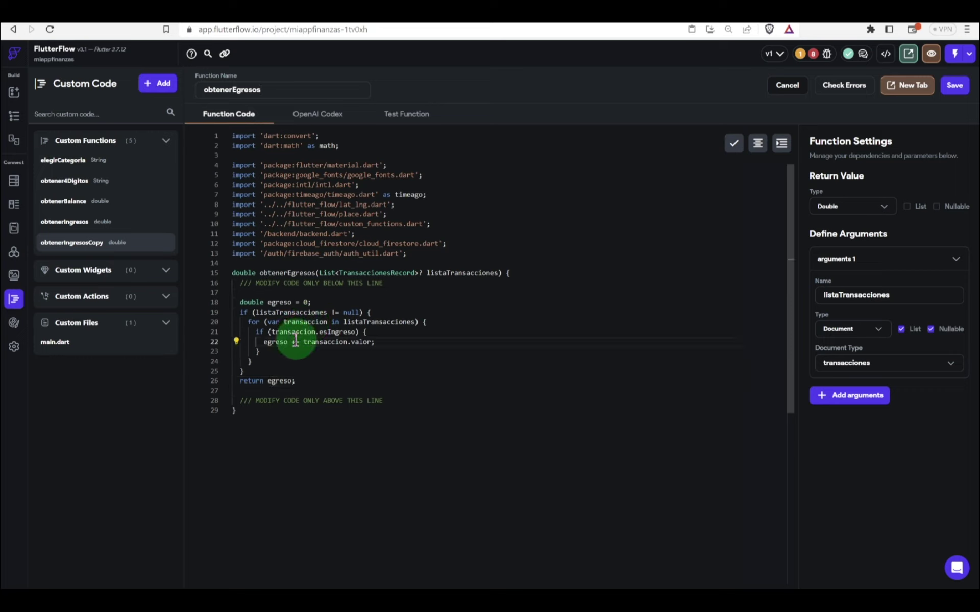
pyautogui.click(357, 331)
pyautogui.write('=')
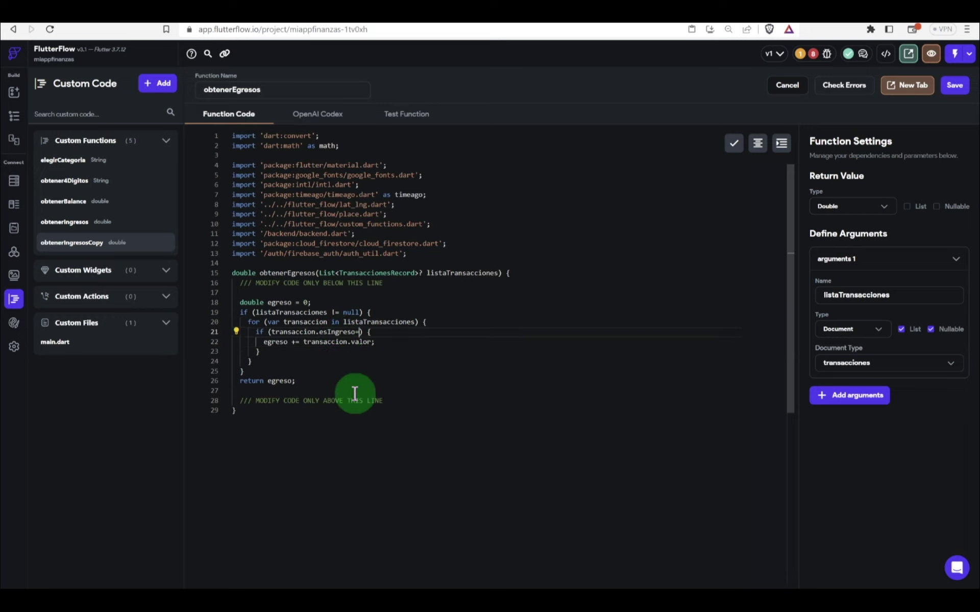
pyautogui.write('=false')
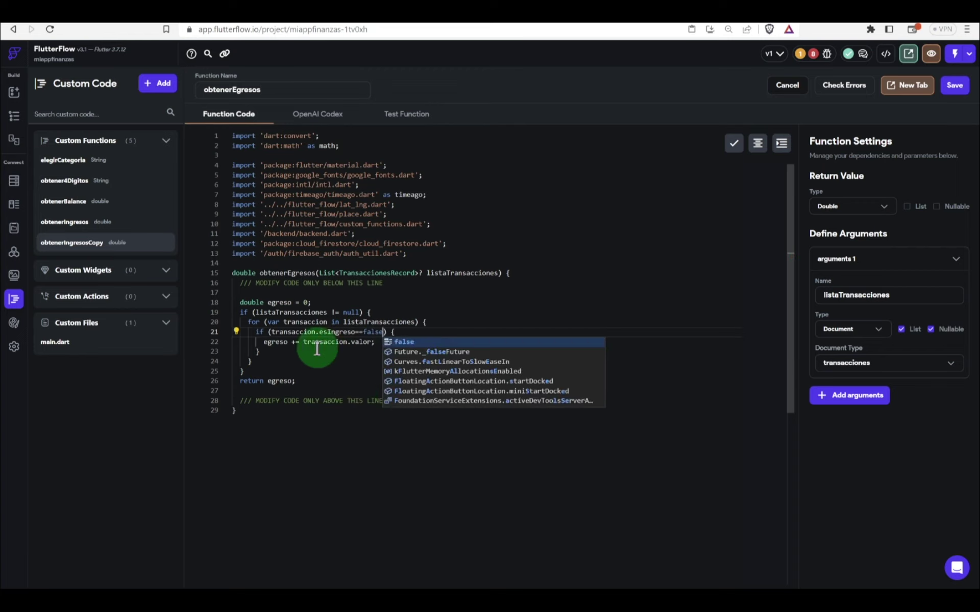
pyautogui.click(297, 341)
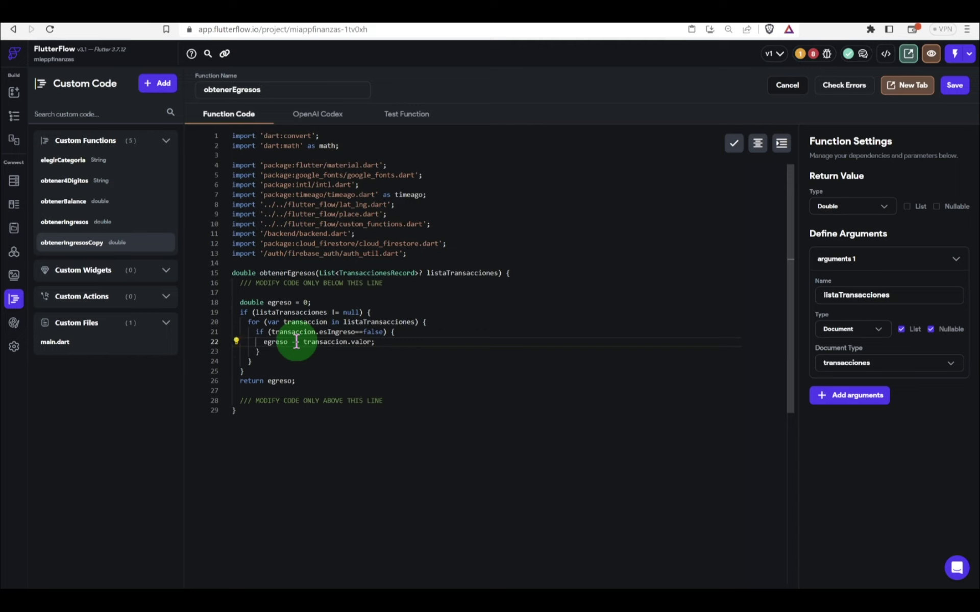
pyautogui.click(312, 351)
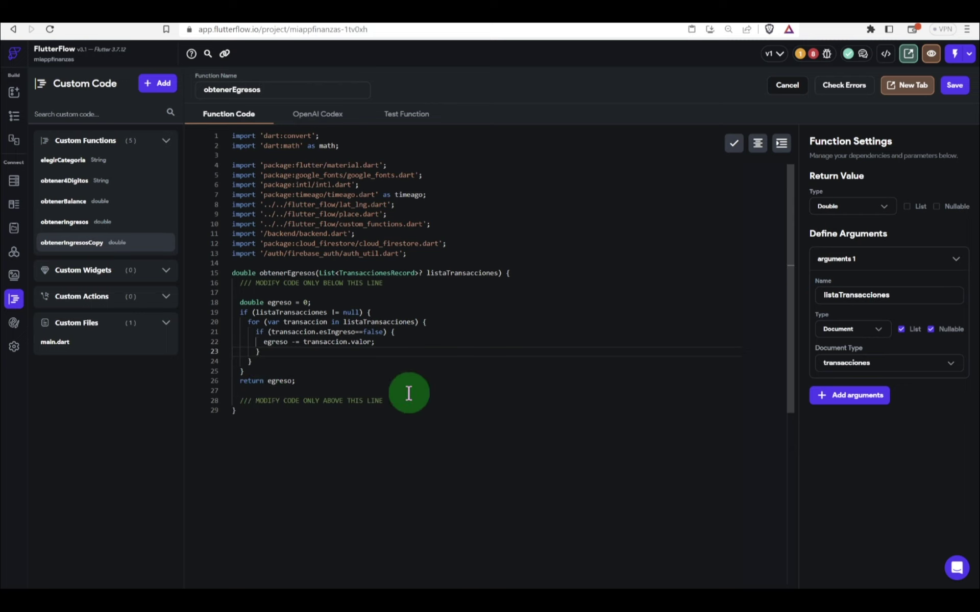
pyautogui.click(416, 429)
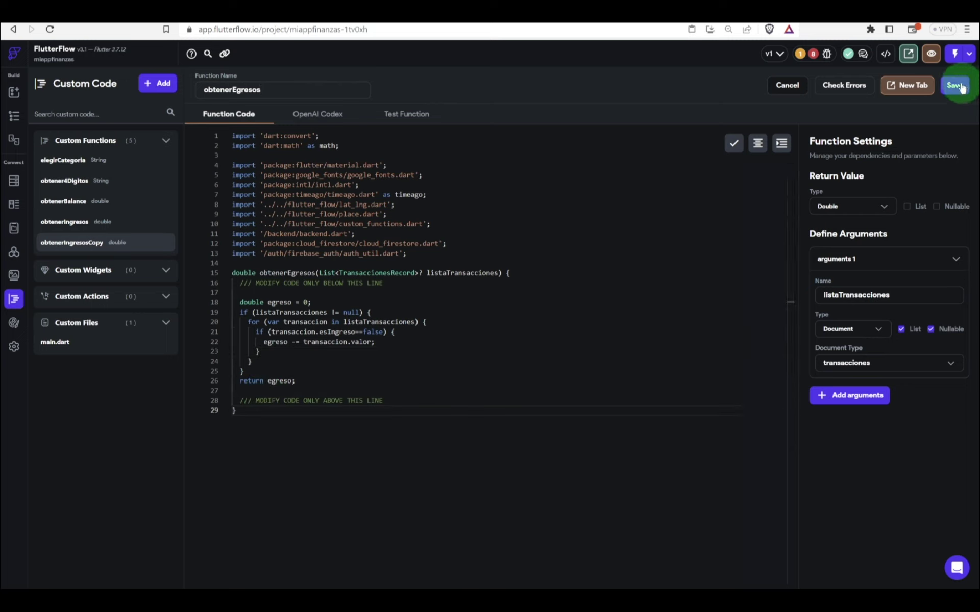
# Step: Format, save and validate obtenerEgresos, then return to the HomePage editor
pyautogui.click(767, 152)
pyautogui.click(953, 85)
pyautogui.click(843, 87)
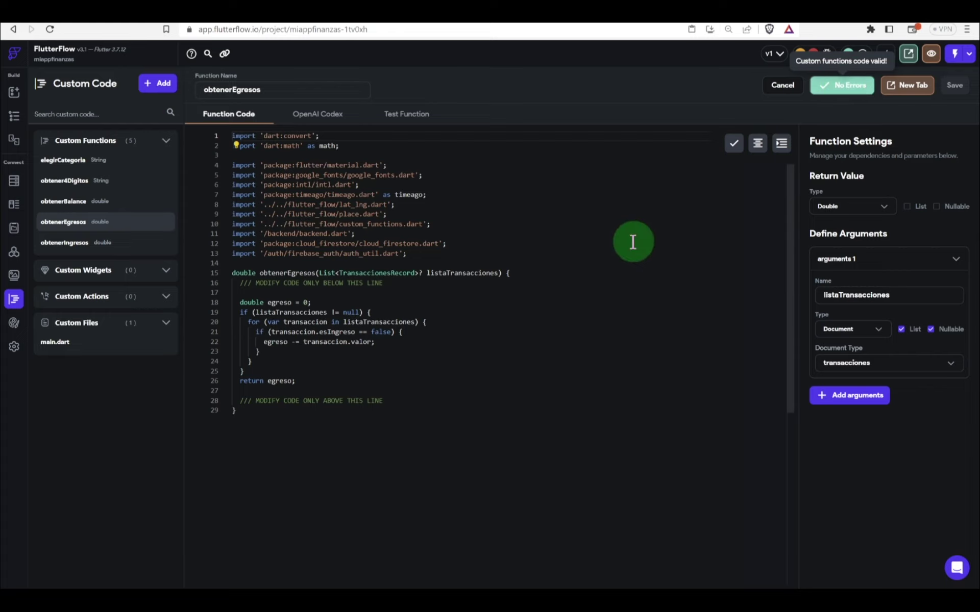
pyautogui.click(633, 243)
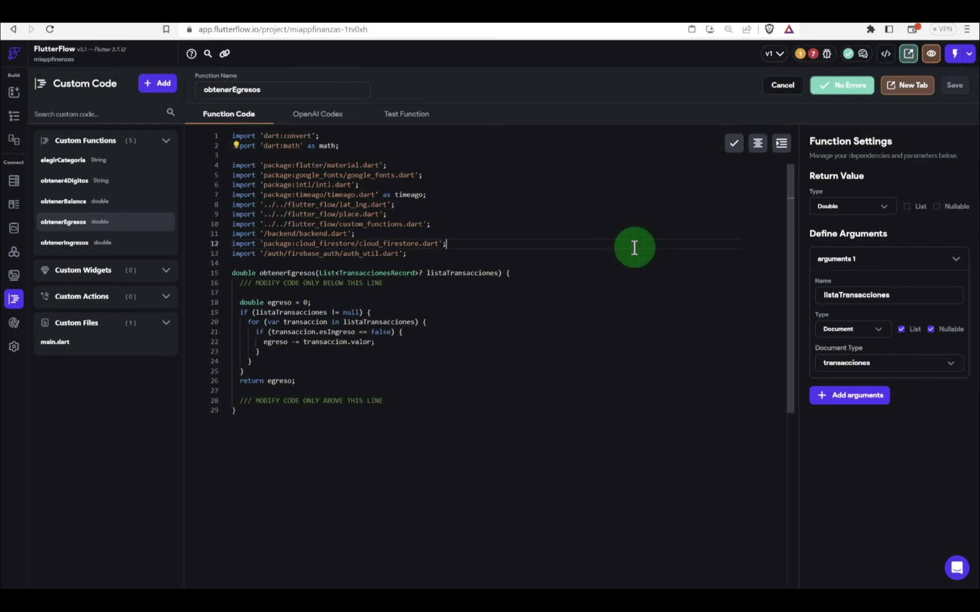
pyautogui.click(14, 117)
# Step: Bind the $194.25 balance text to obtenerBalance with transacciones Documents as listaTransacciones
pyautogui.click(455, 291)
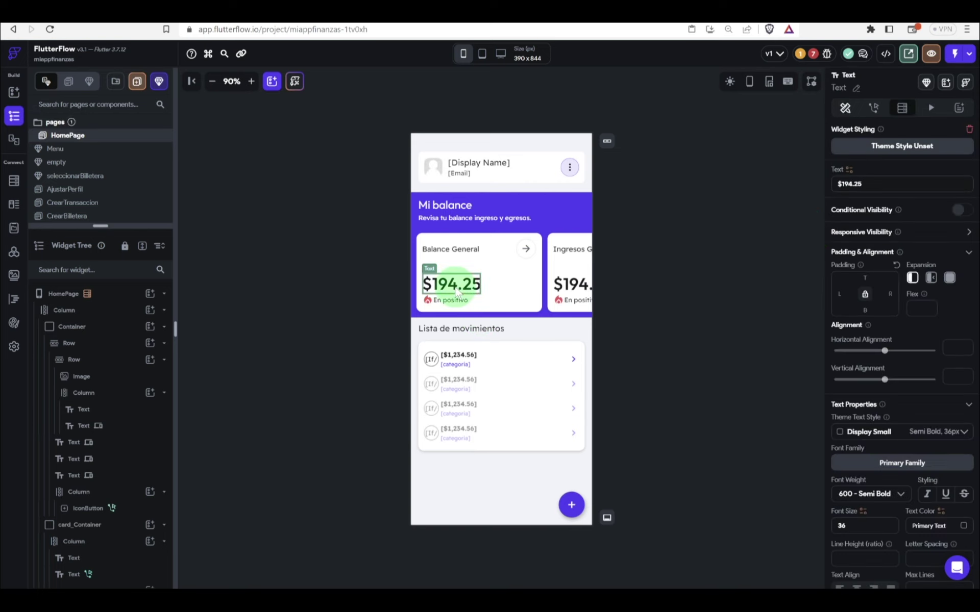
pyautogui.click(849, 169)
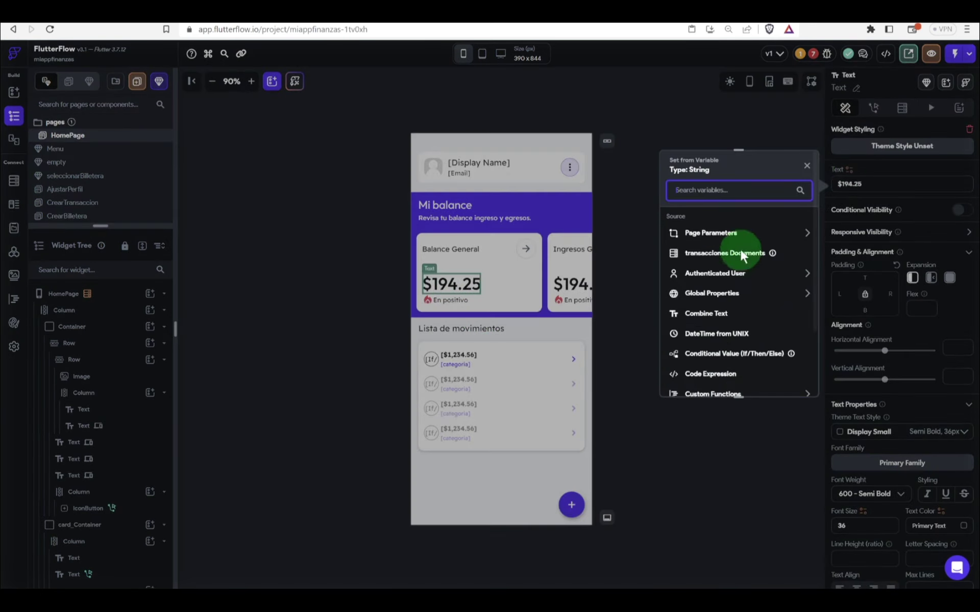
pyautogui.write('ba')
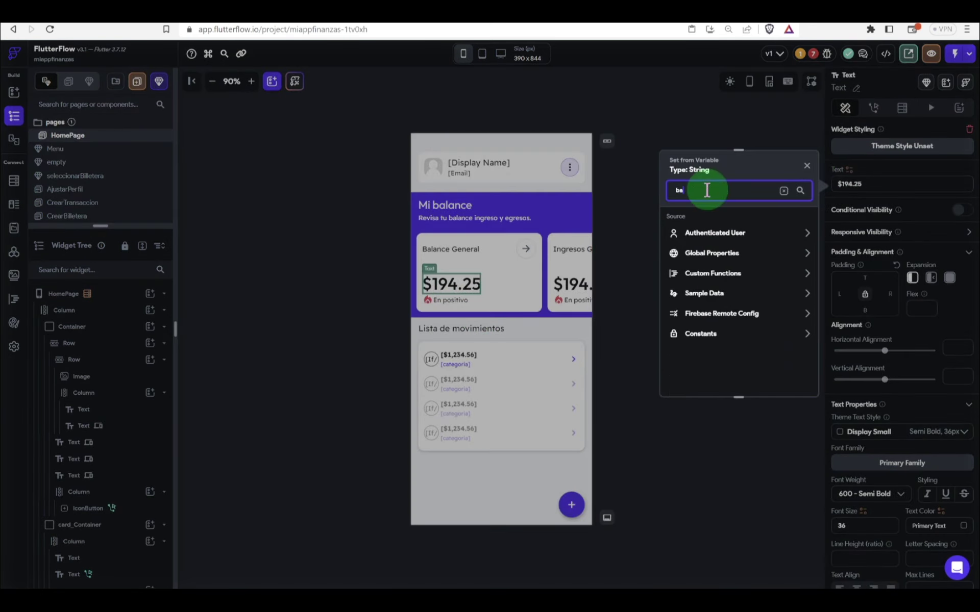
pyautogui.write('lace')
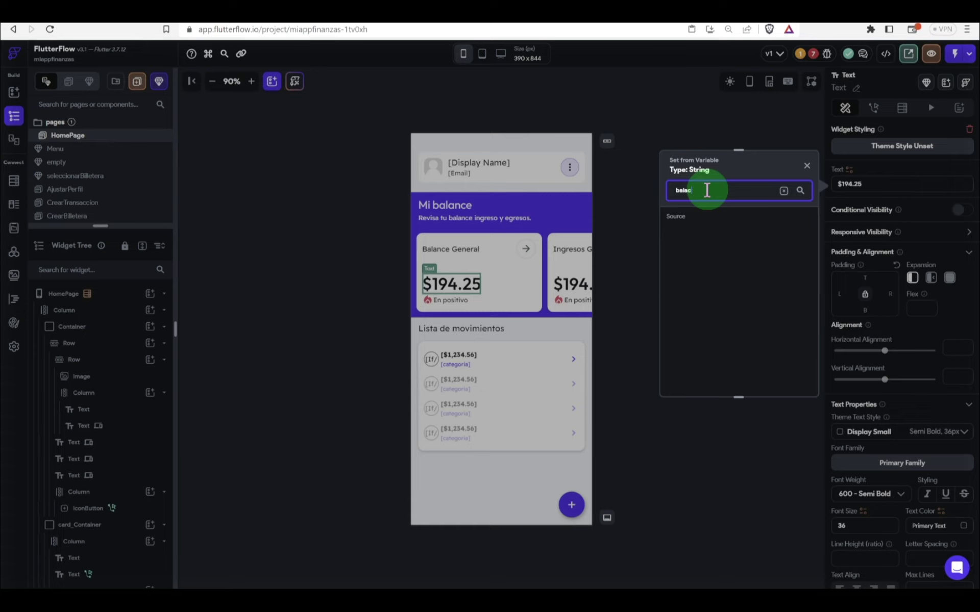
pyautogui.press('BackSpace')
pyautogui.click(703, 262)
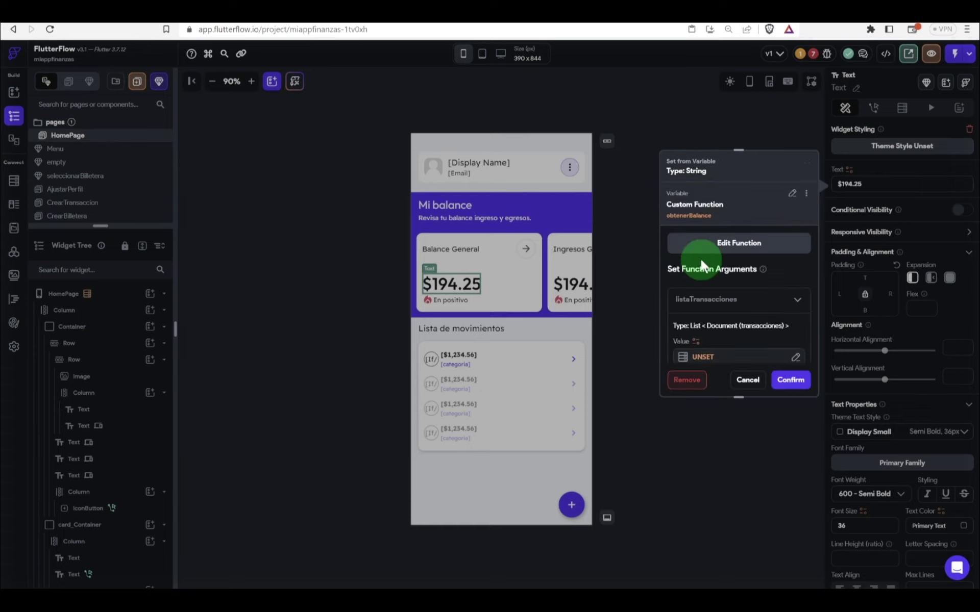
pyautogui.click(702, 353)
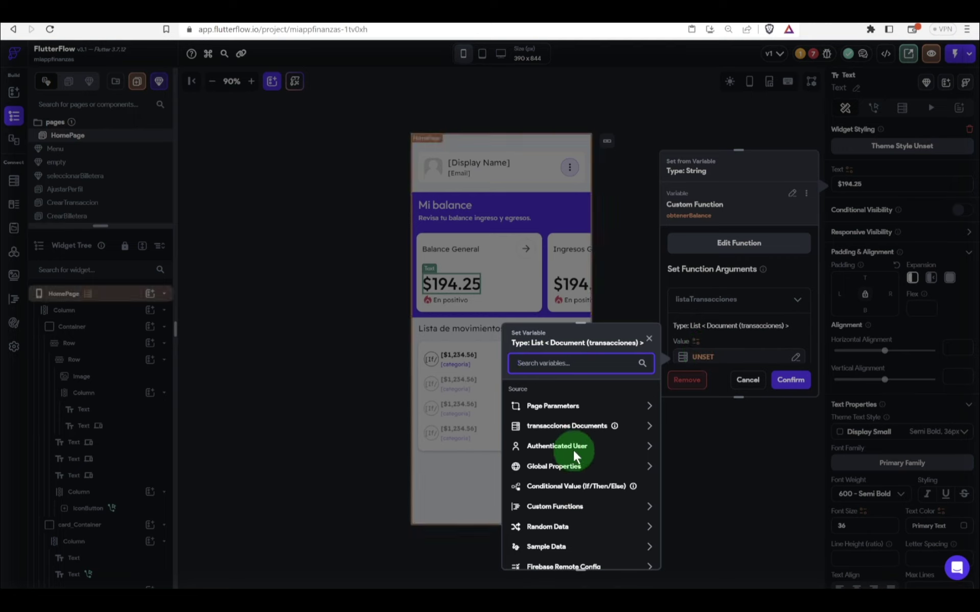
pyautogui.click(558, 428)
pyautogui.click(545, 458)
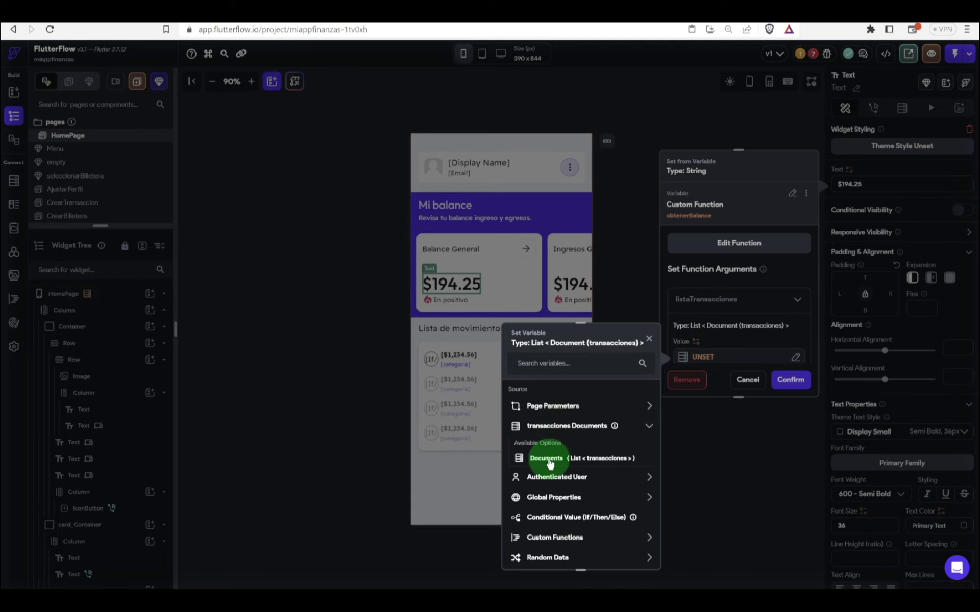
pyautogui.click(633, 552)
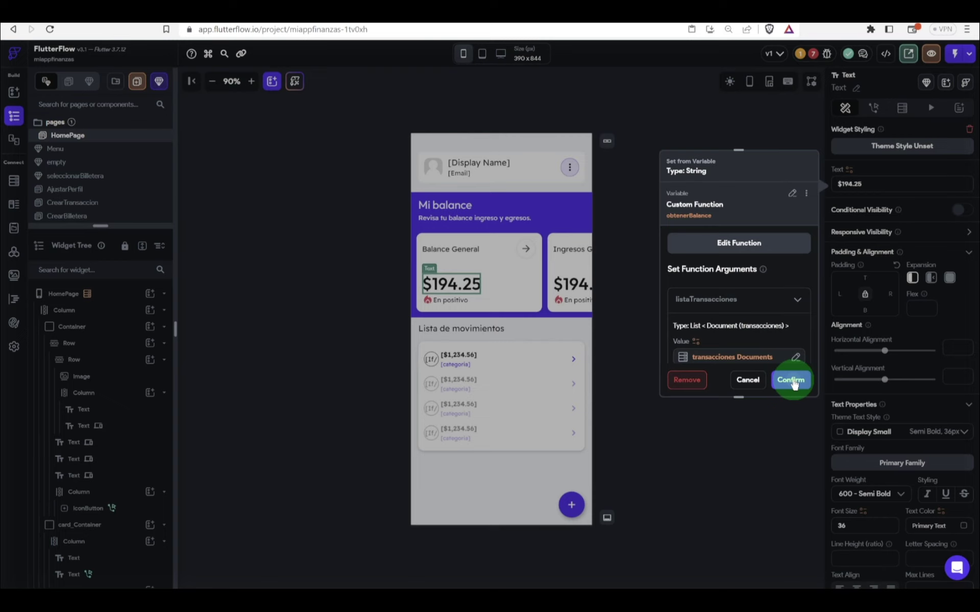
pyautogui.click(792, 381)
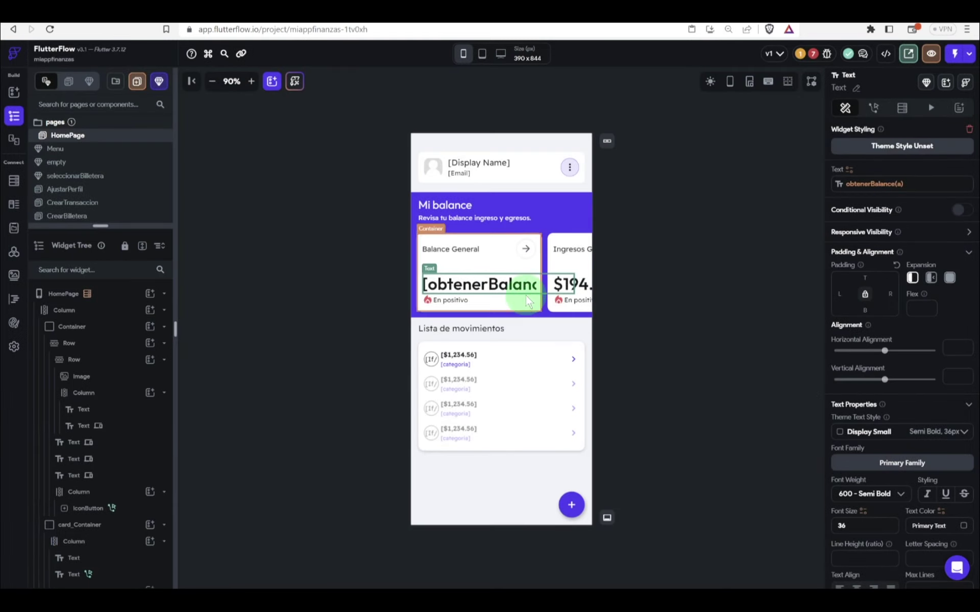
# Step: Format the balance as Decimal with Automatic separators, displayed as currency
pyautogui.click(850, 177)
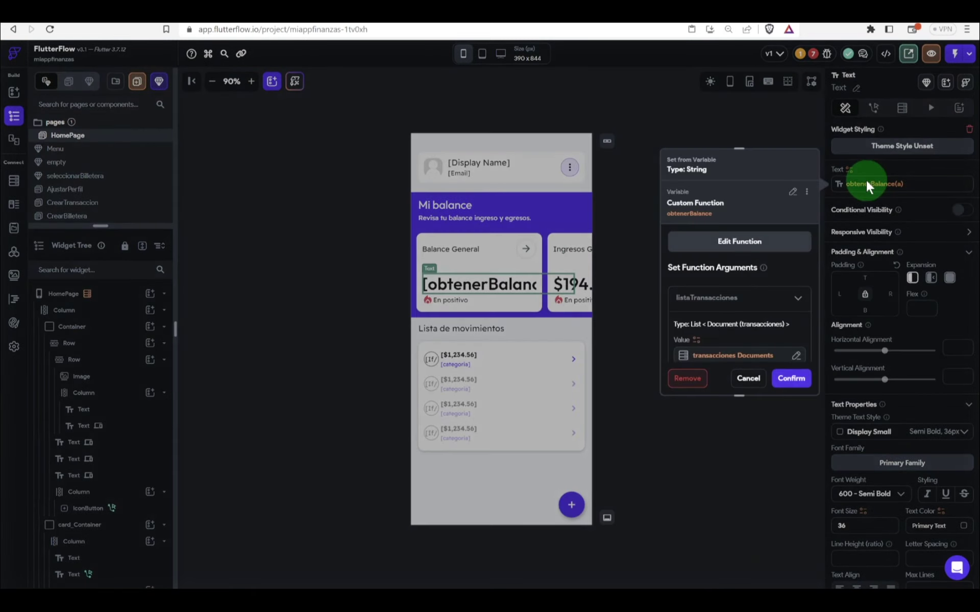
pyautogui.click(706, 337)
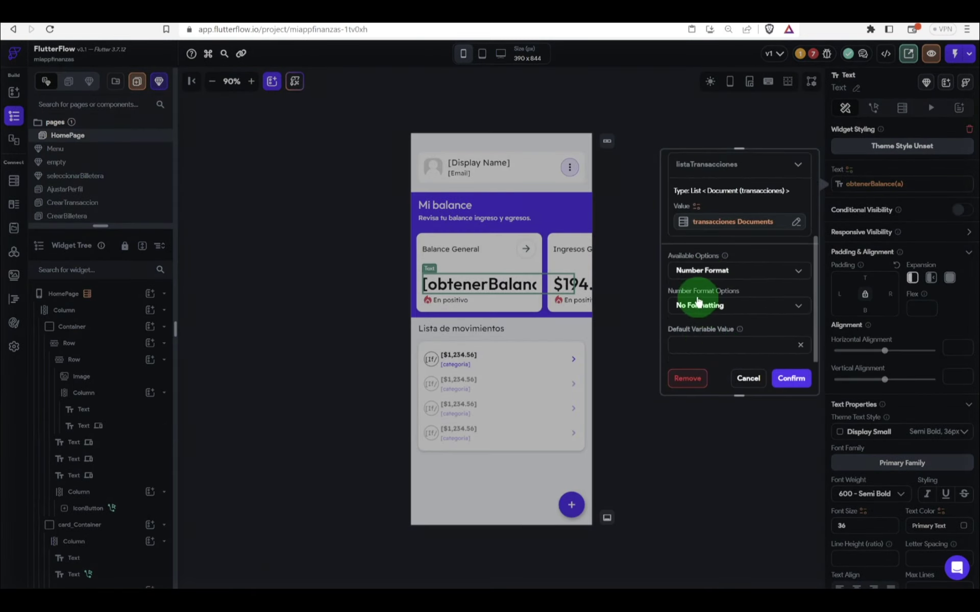
pyautogui.click(698, 302)
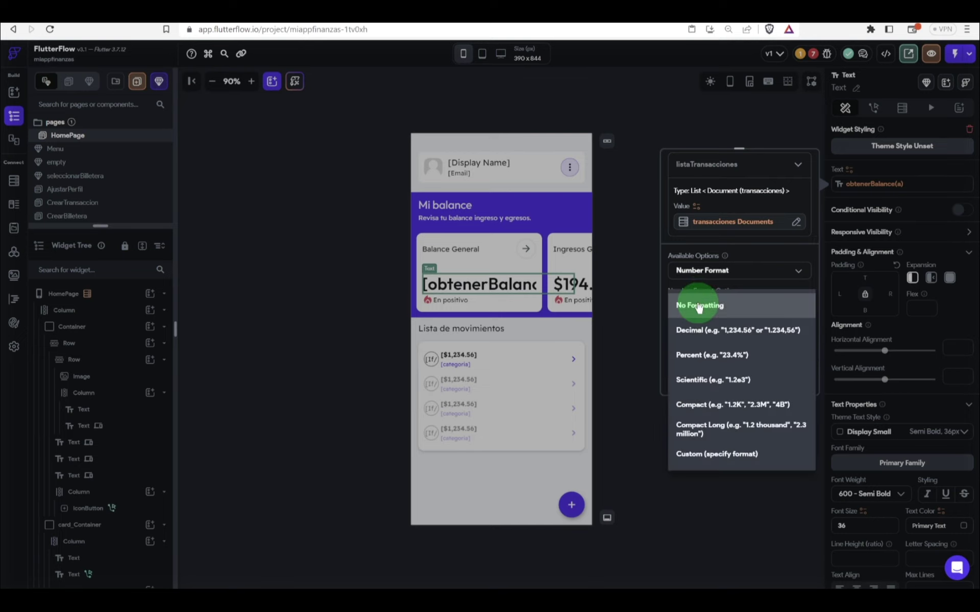
pyautogui.click(712, 329)
pyautogui.click(721, 339)
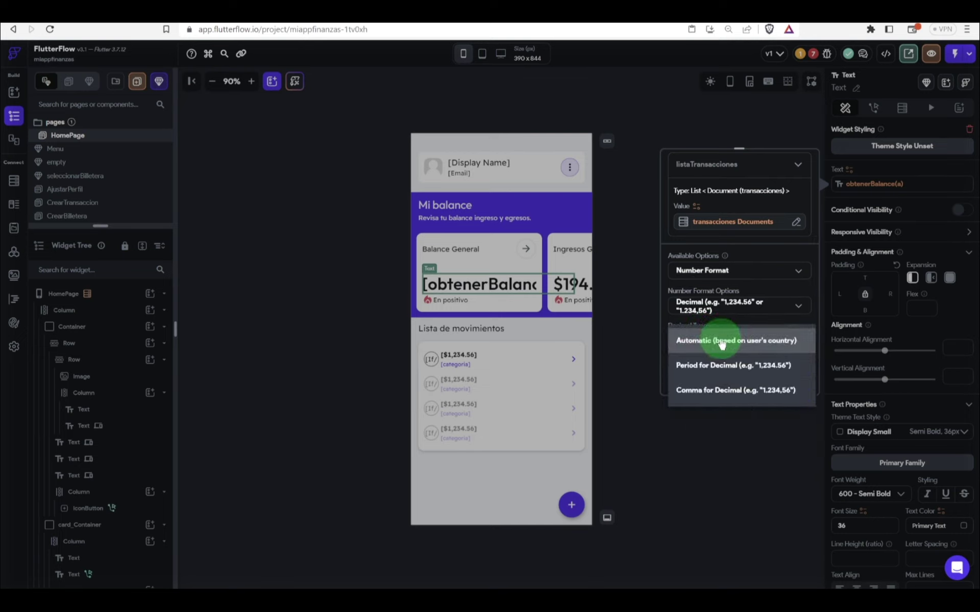
pyautogui.click(722, 341)
pyautogui.scroll(-1, 721, 341)
pyautogui.click(740, 321)
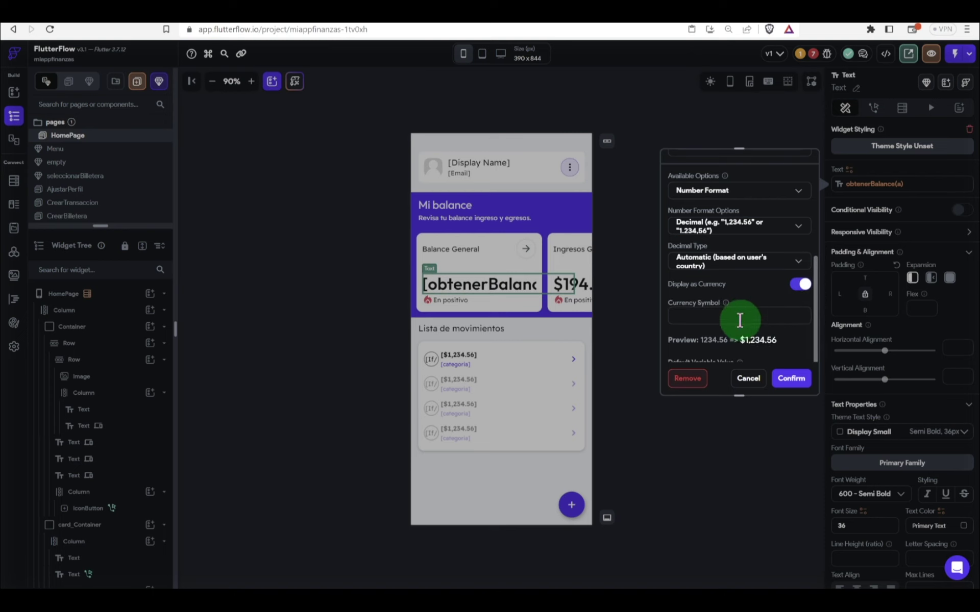
pyautogui.click(797, 388)
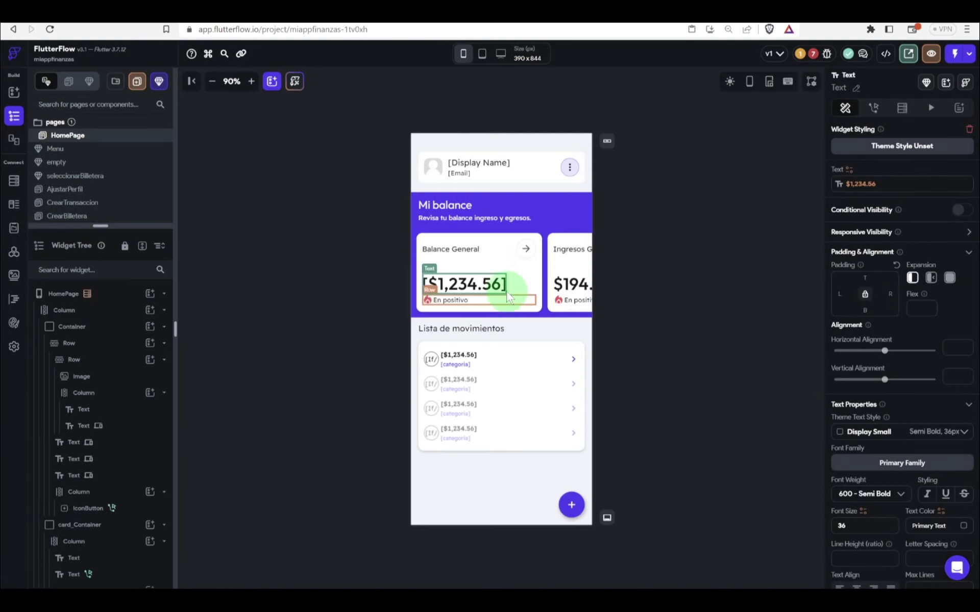
pyautogui.click(492, 284)
# Step: Bind the Ingresos Generales amount to obtenerIngresos with transacciones Documents as the argument
pyautogui.hscroll(3, 492, 286)
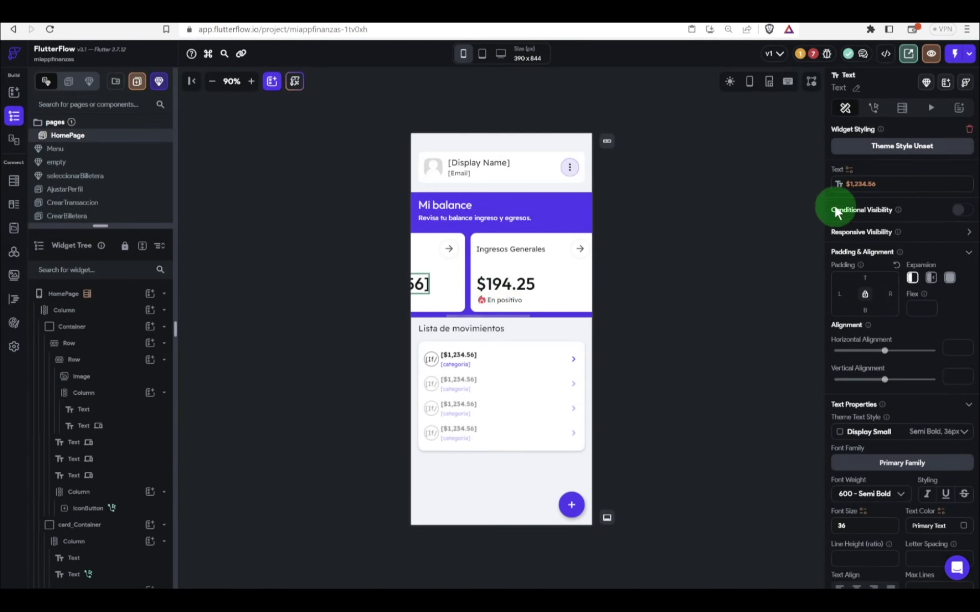
pyautogui.click(860, 183)
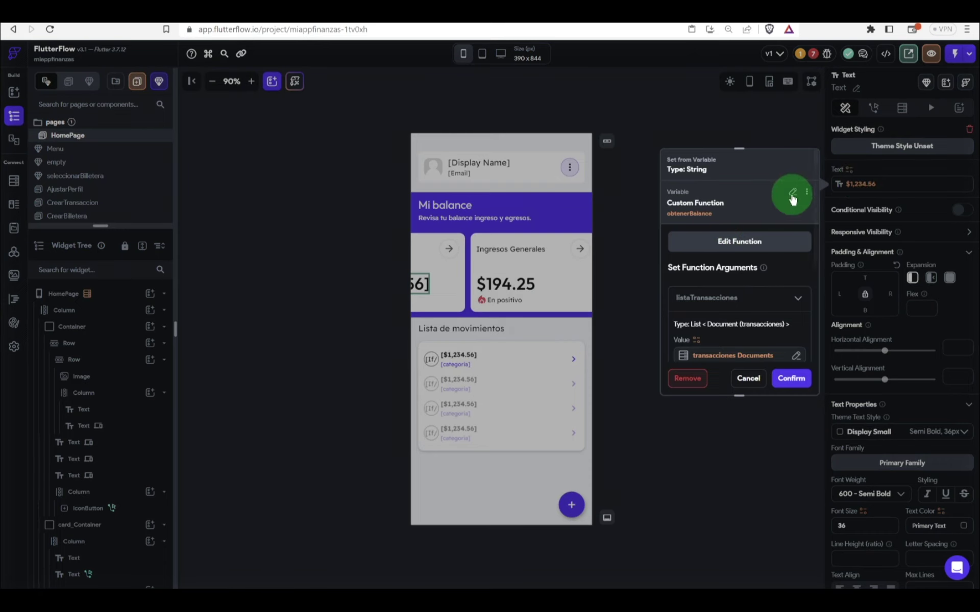
pyautogui.click(578, 285)
pyautogui.click(531, 283)
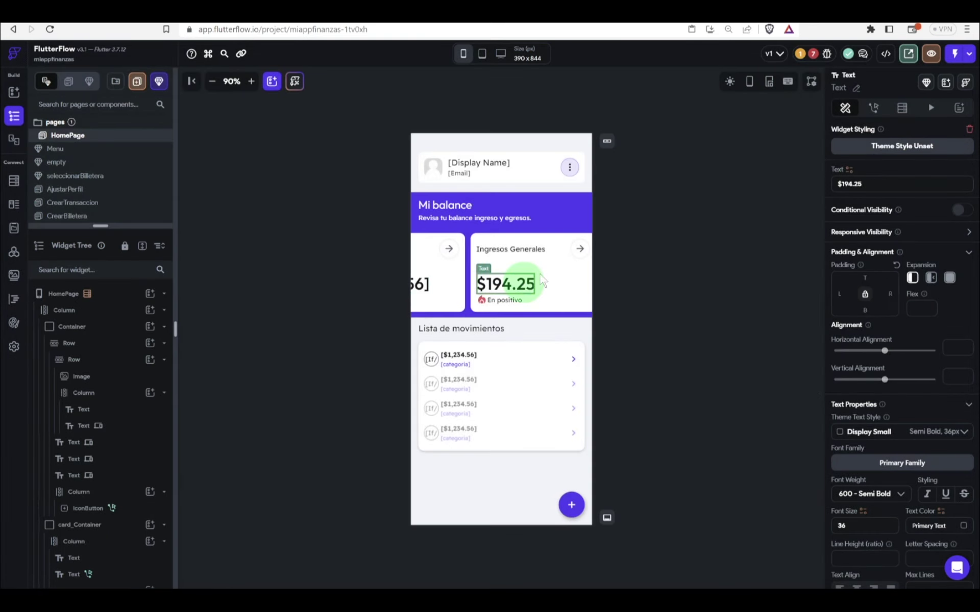
pyautogui.click(852, 176)
pyautogui.click(850, 171)
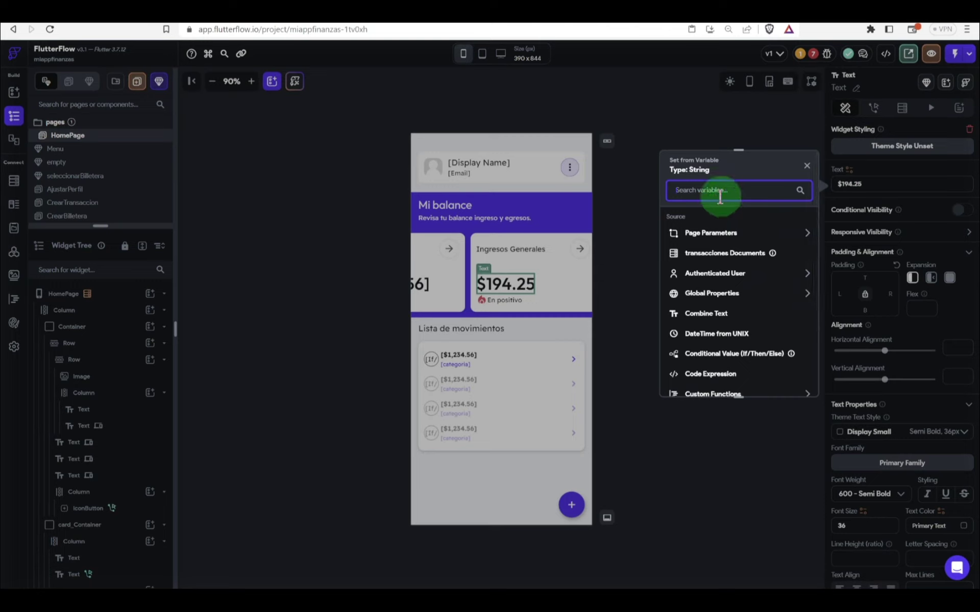
pyautogui.write('Ingreso')
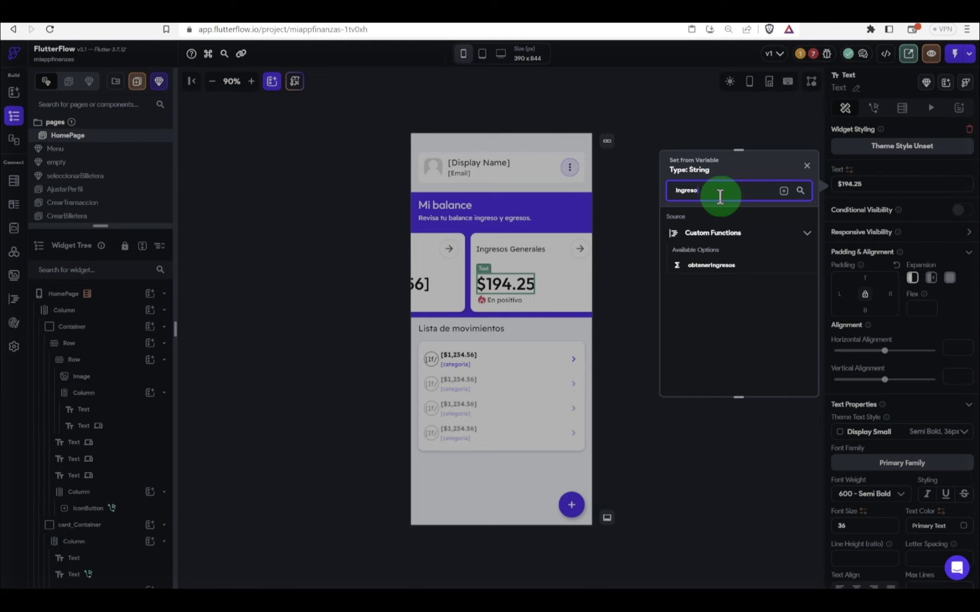
pyautogui.click(711, 265)
pyautogui.click(703, 238)
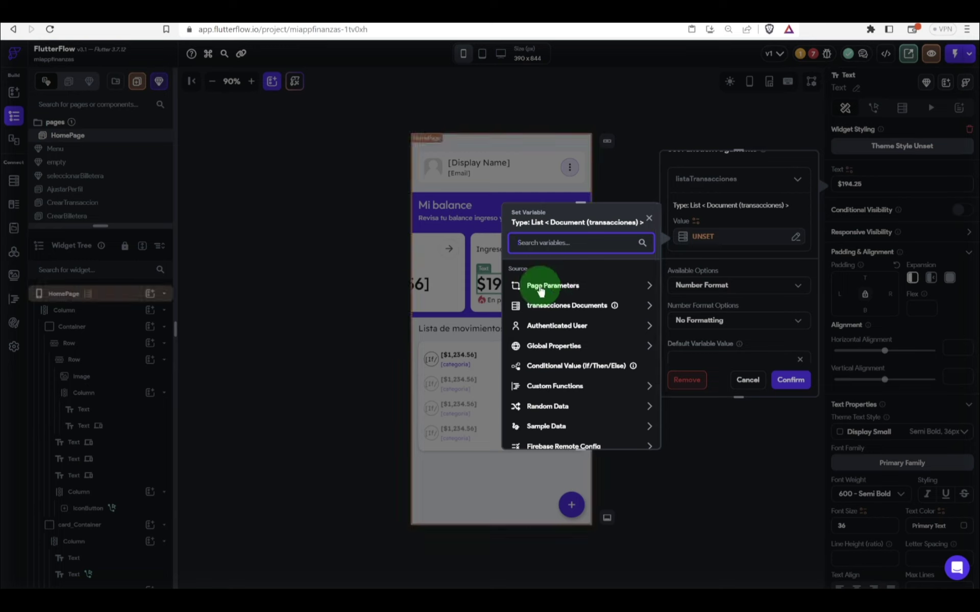
pyautogui.click(541, 289)
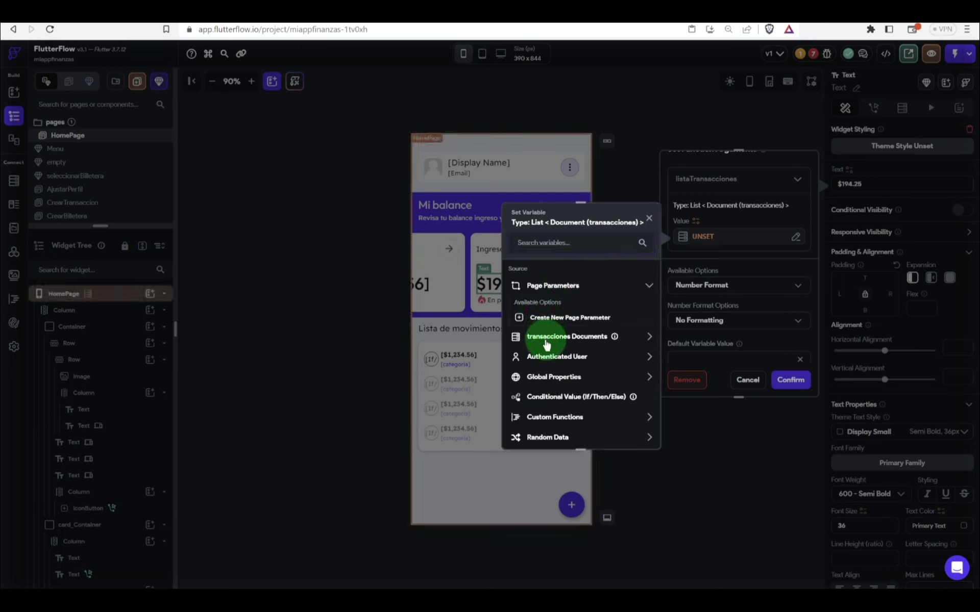
pyautogui.click(544, 337)
pyautogui.click(553, 376)
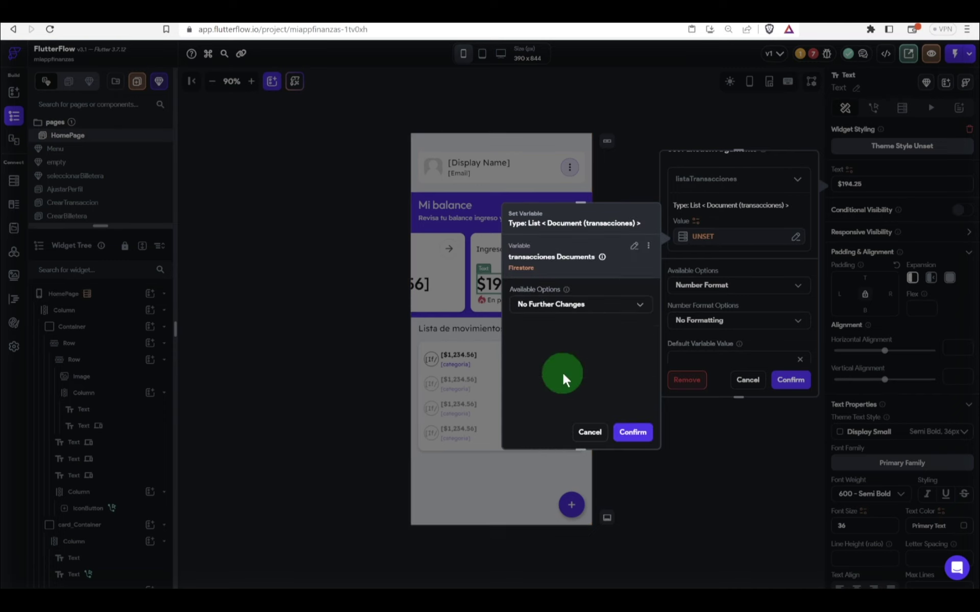
pyautogui.click(753, 294)
# Step: Format the income amount as Decimal, Automatic, displayed as currency
pyautogui.click(754, 293)
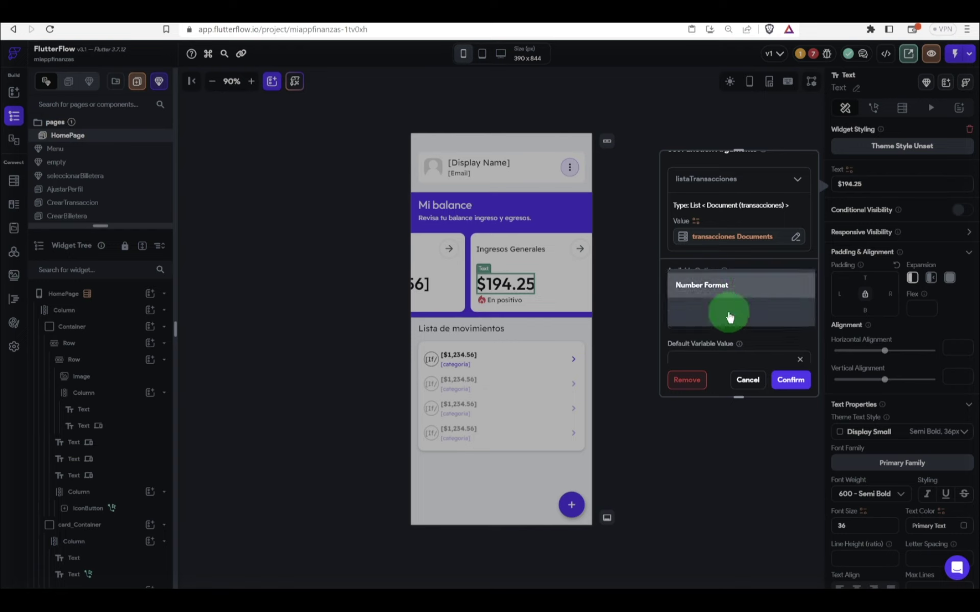
pyautogui.click(733, 341)
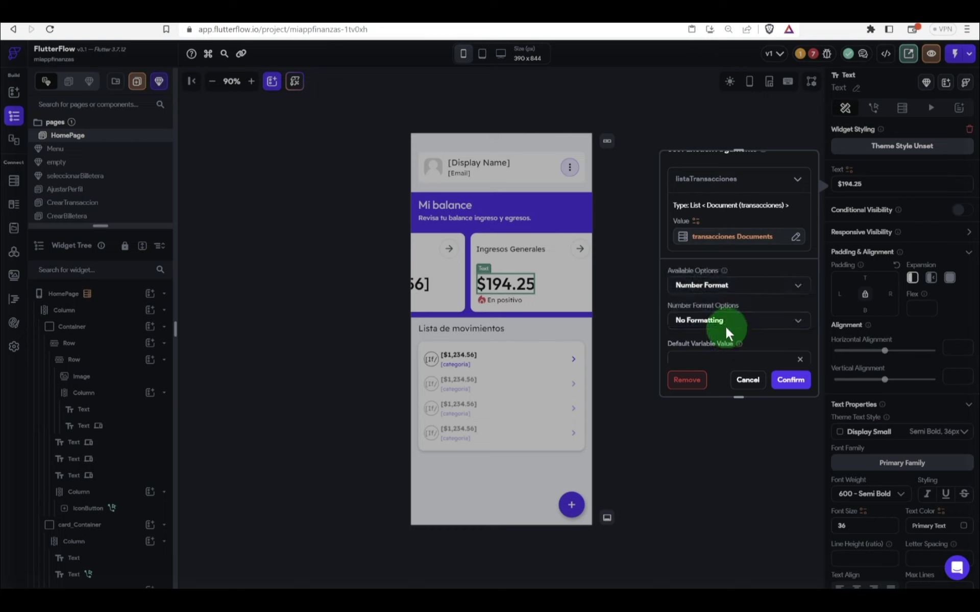
pyautogui.click(724, 329)
pyautogui.click(729, 343)
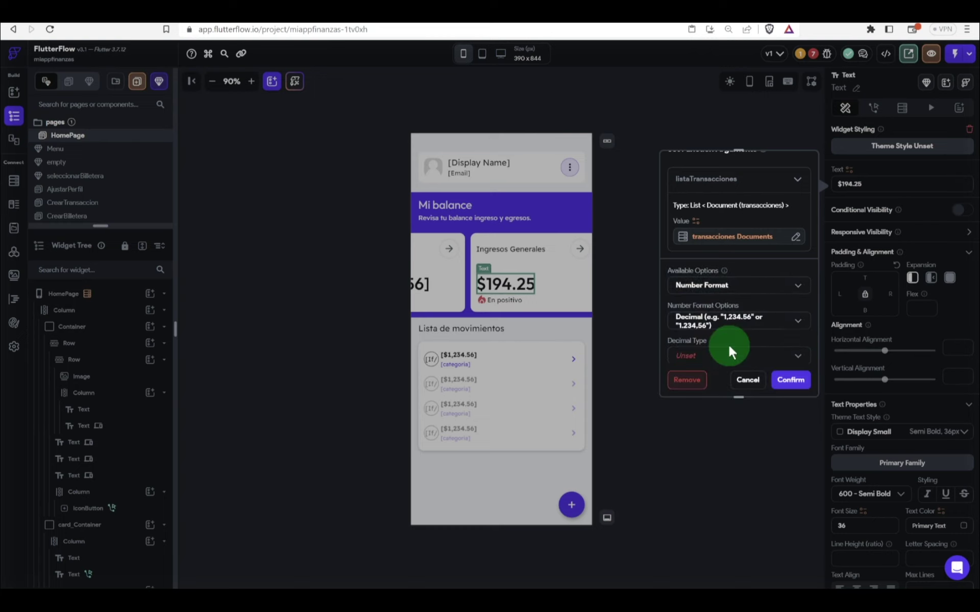
pyautogui.click(717, 356)
pyautogui.click(722, 350)
pyautogui.scroll(-2, 722, 352)
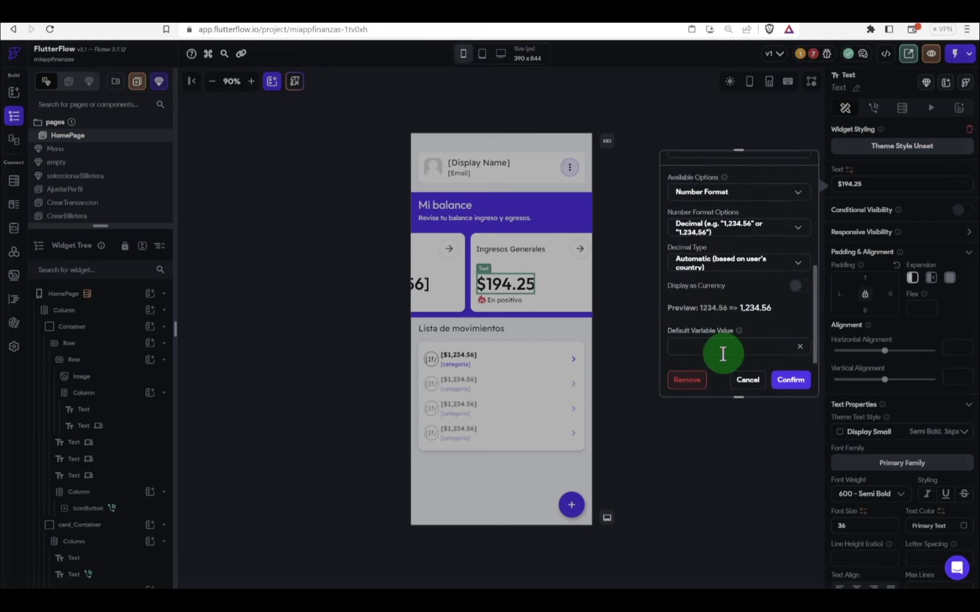
pyautogui.click(756, 287)
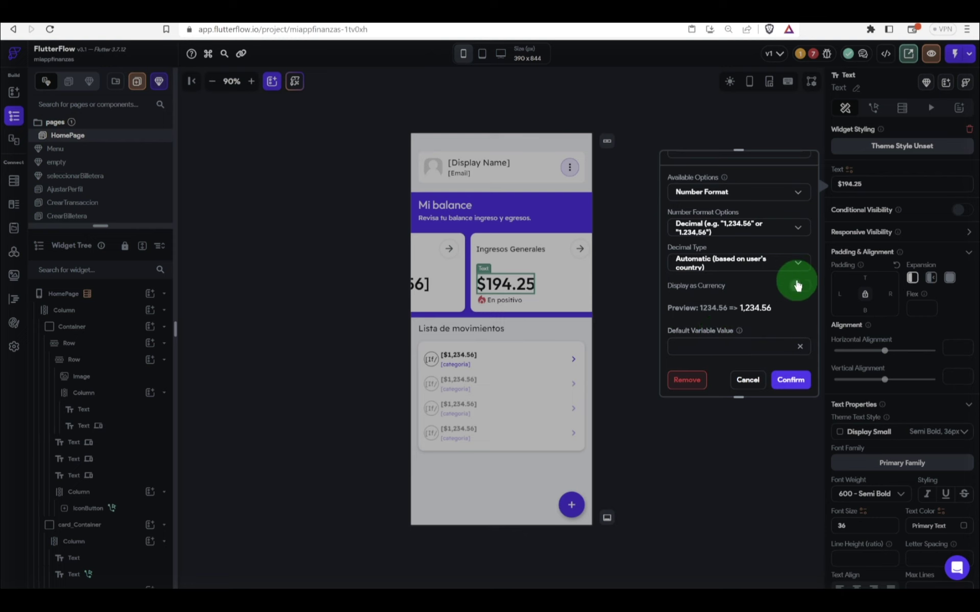
pyautogui.click(785, 380)
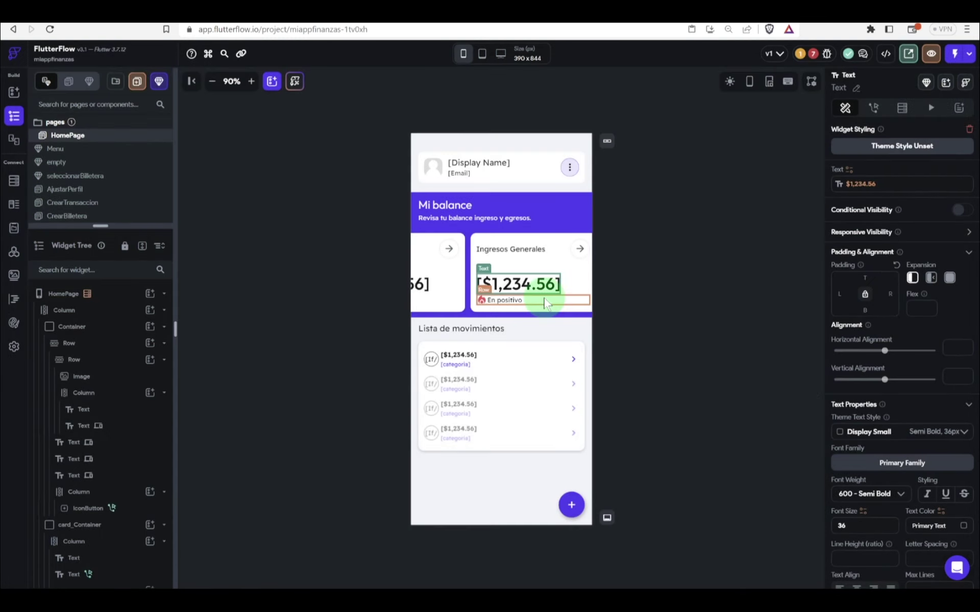
pyautogui.hscroll(3, 544, 301)
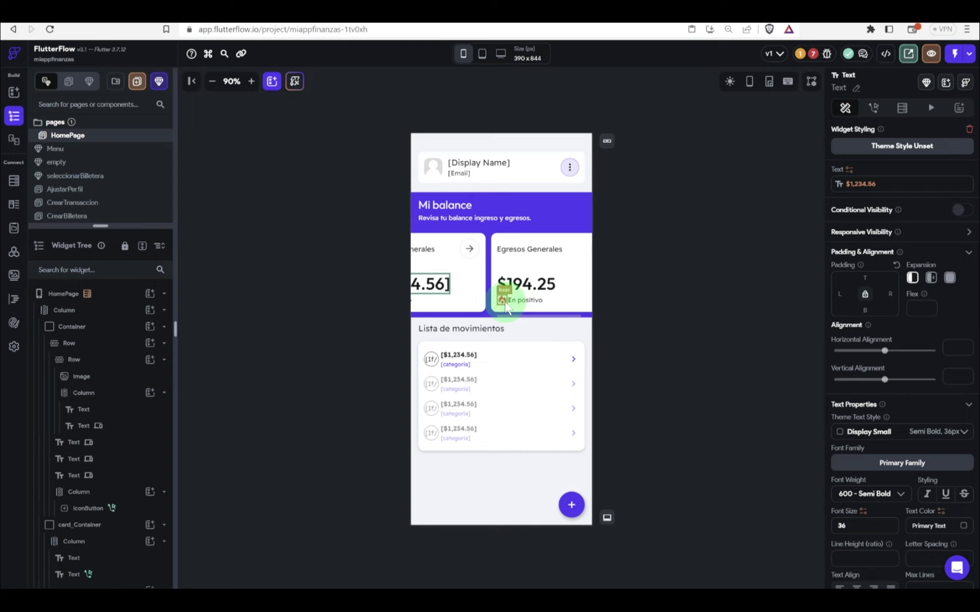
# Step: Replace the fire icon on the Egresos Generales card with a thumbs-down icon
pyautogui.click(504, 301)
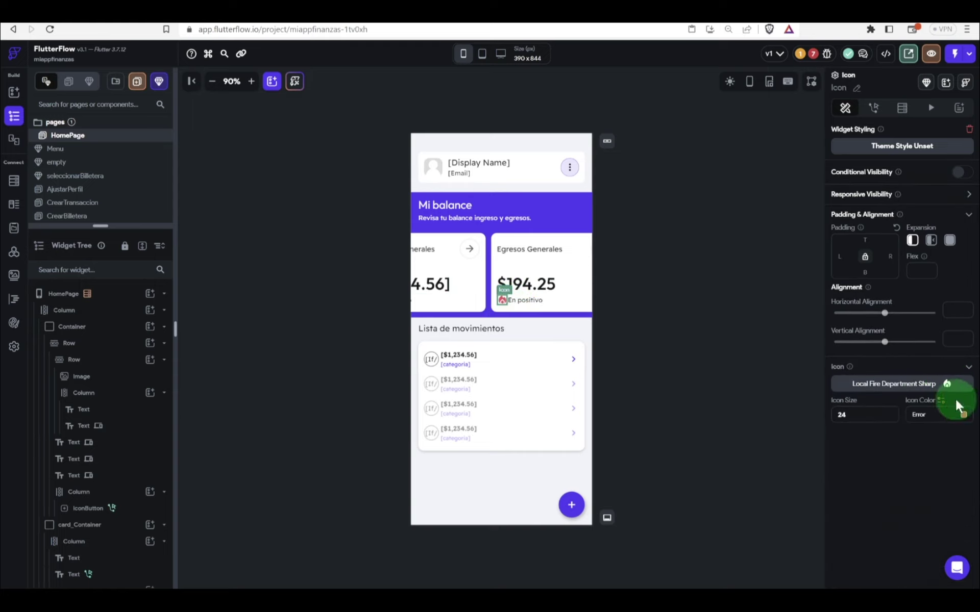
pyautogui.click(945, 384)
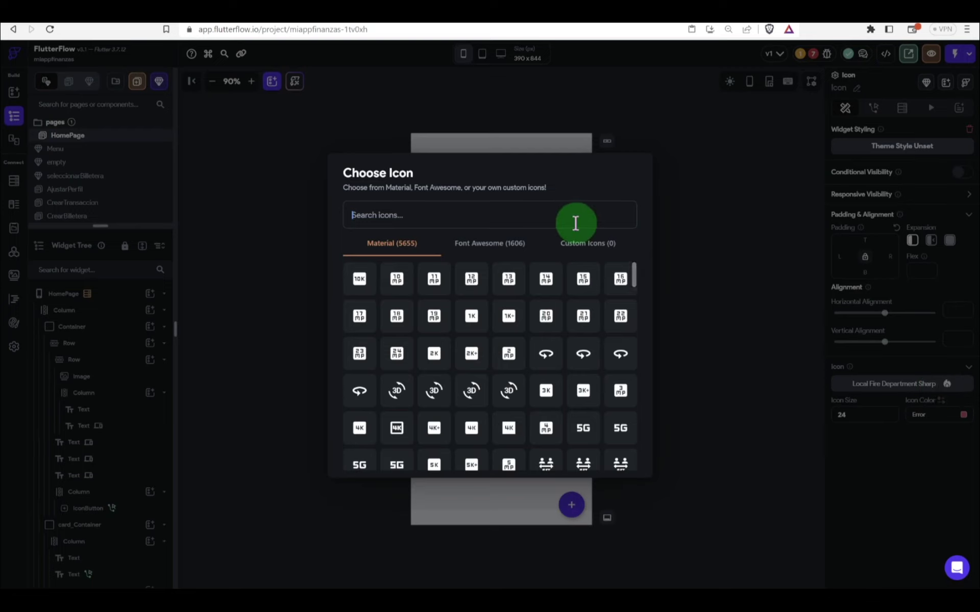
pyautogui.write('down')
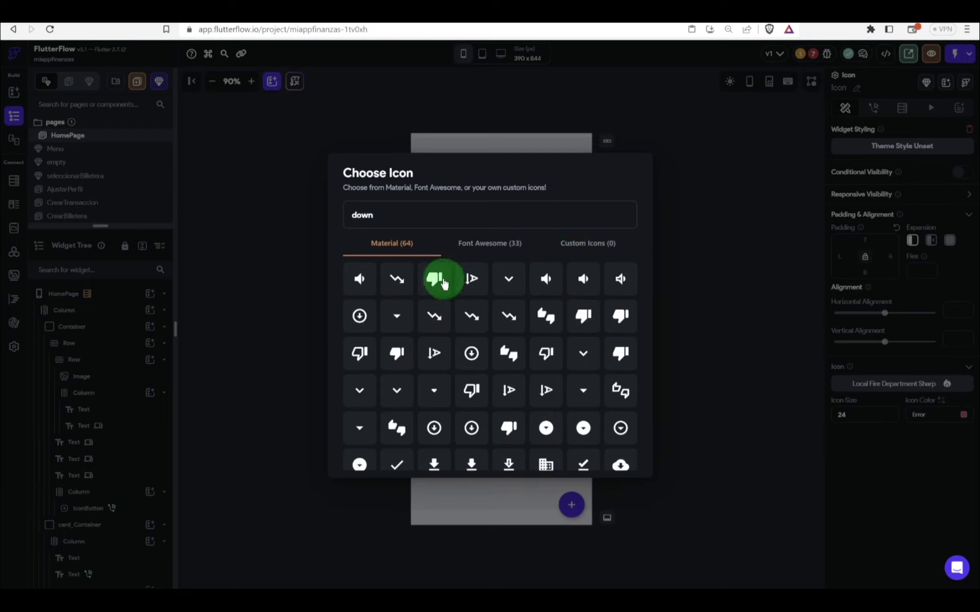
pyautogui.click(434, 279)
# Step: Change the card label from 'En positivo' to 'En negativo'
pyautogui.click(533, 301)
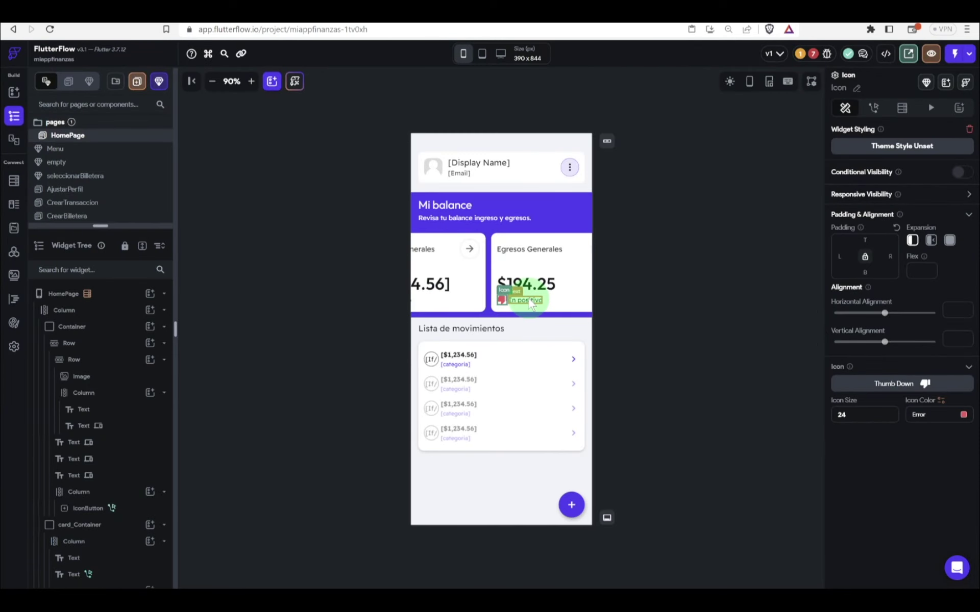
pyautogui.click(884, 209)
pyautogui.moveTo(883, 191); pyautogui.dragTo(847, 191)
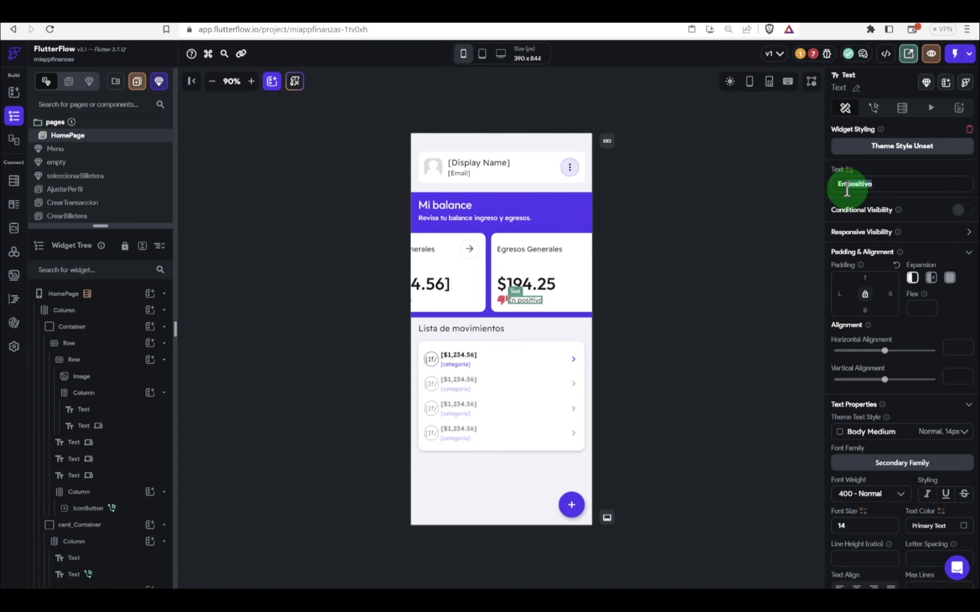
pyautogui.write('negativo')
pyautogui.click(528, 284)
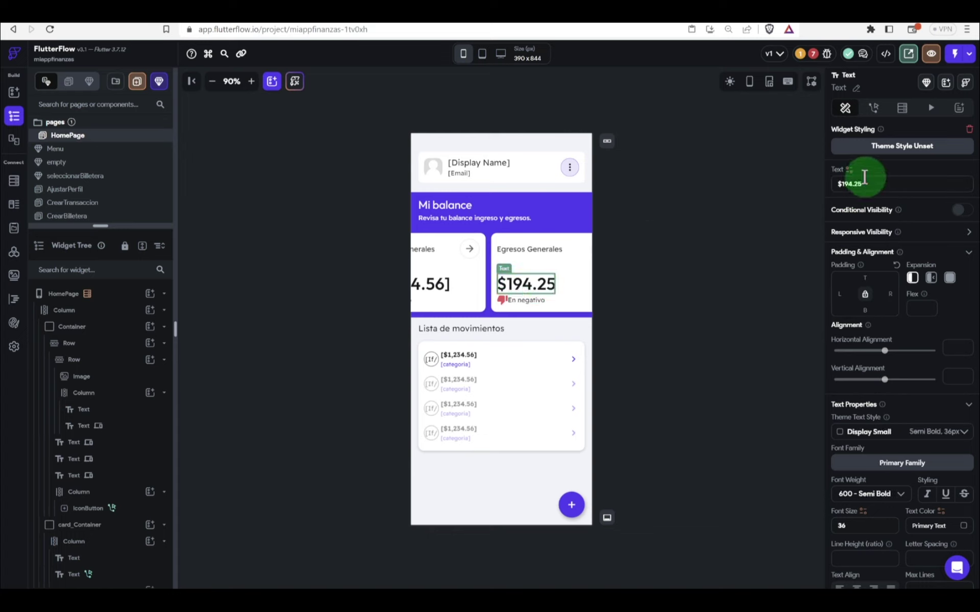
pyautogui.click(849, 170)
# Step: Bind the Egresos Generales amount to obtenerEgresos with transacciones Documents as the argument
pyautogui.click(722, 254)
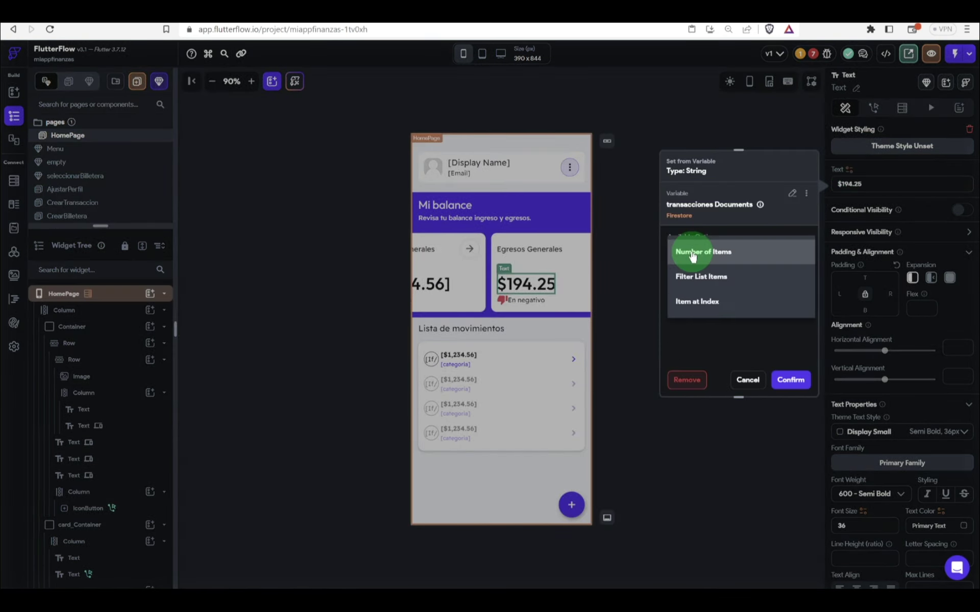
pyautogui.click(752, 335)
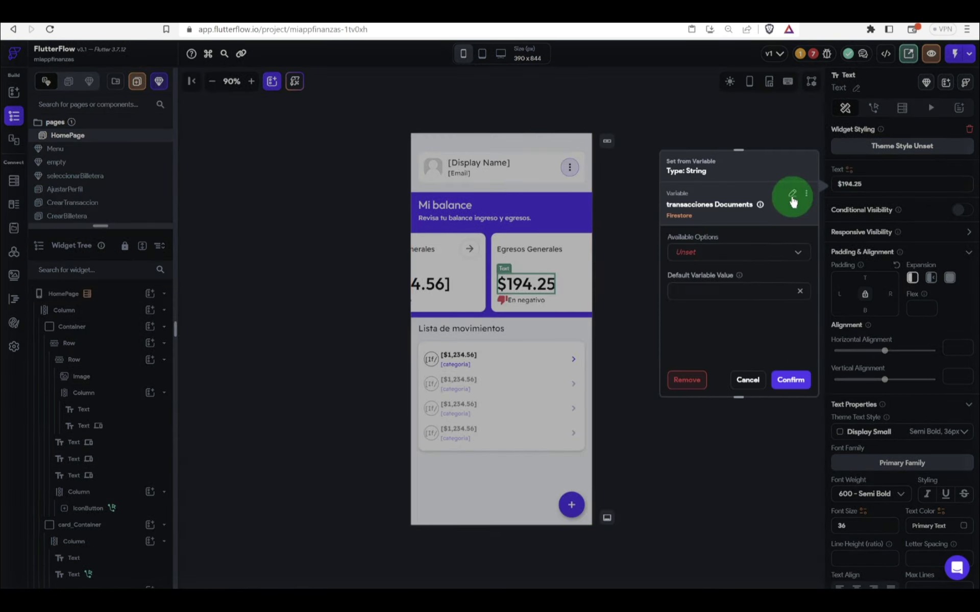
pyautogui.click(791, 193)
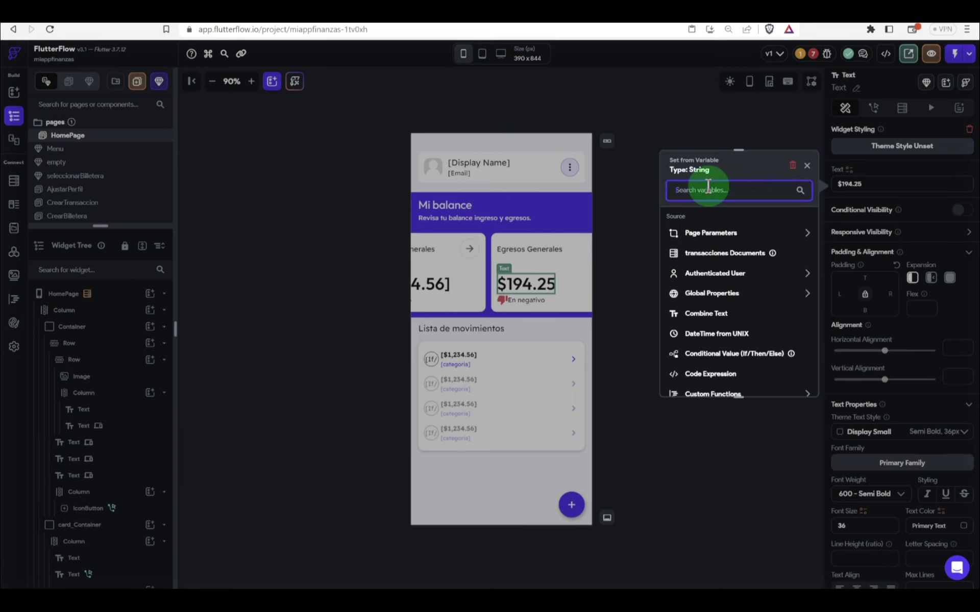
pyautogui.write('egreso')
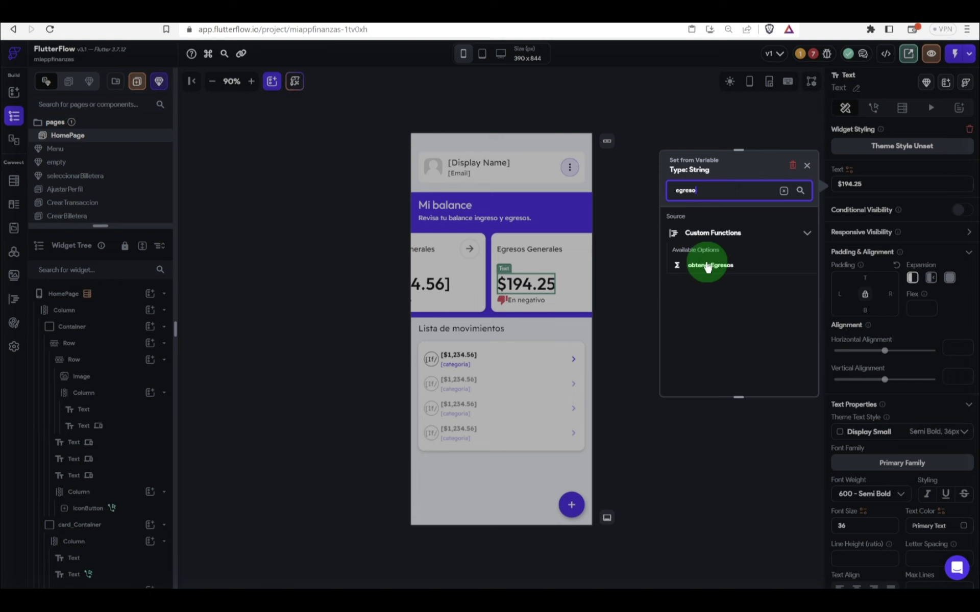
pyautogui.click(709, 265)
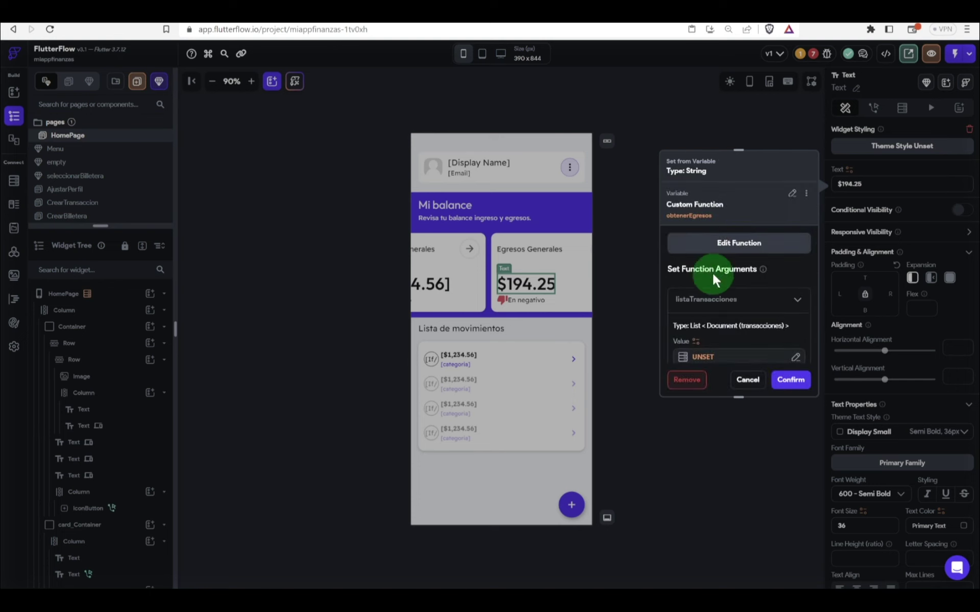
pyautogui.click(719, 352)
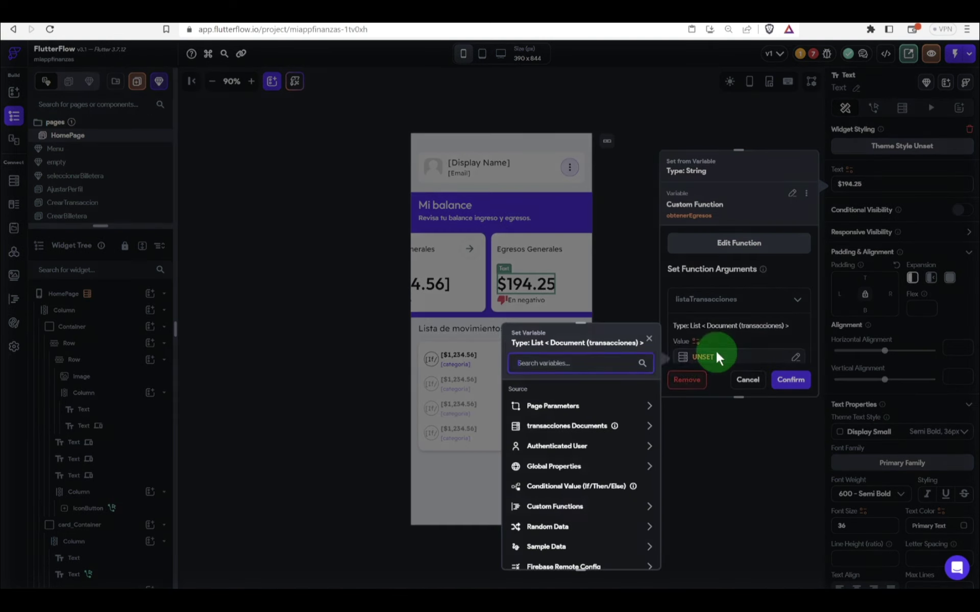
pyautogui.click(565, 430)
pyautogui.click(549, 455)
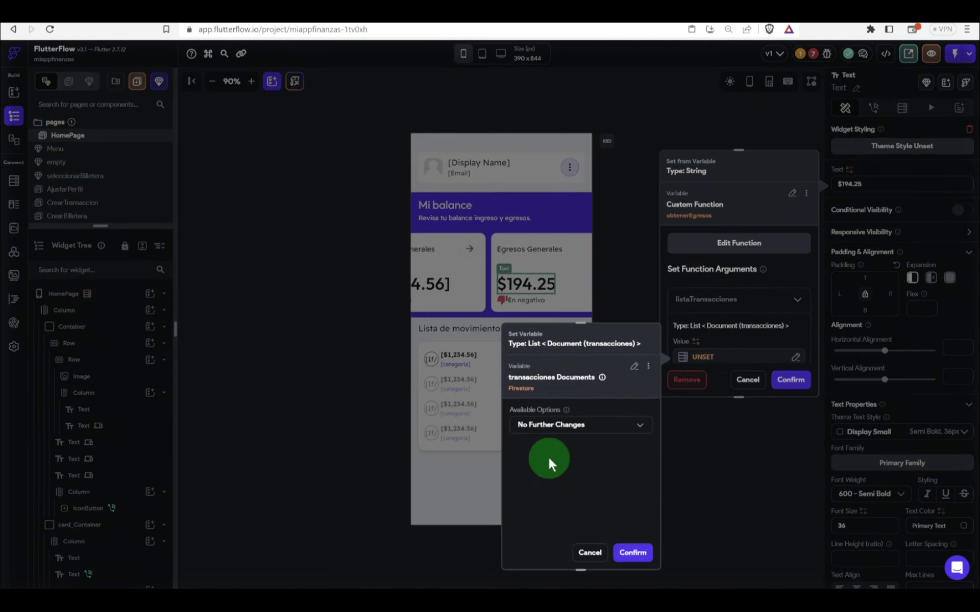
pyautogui.click(633, 553)
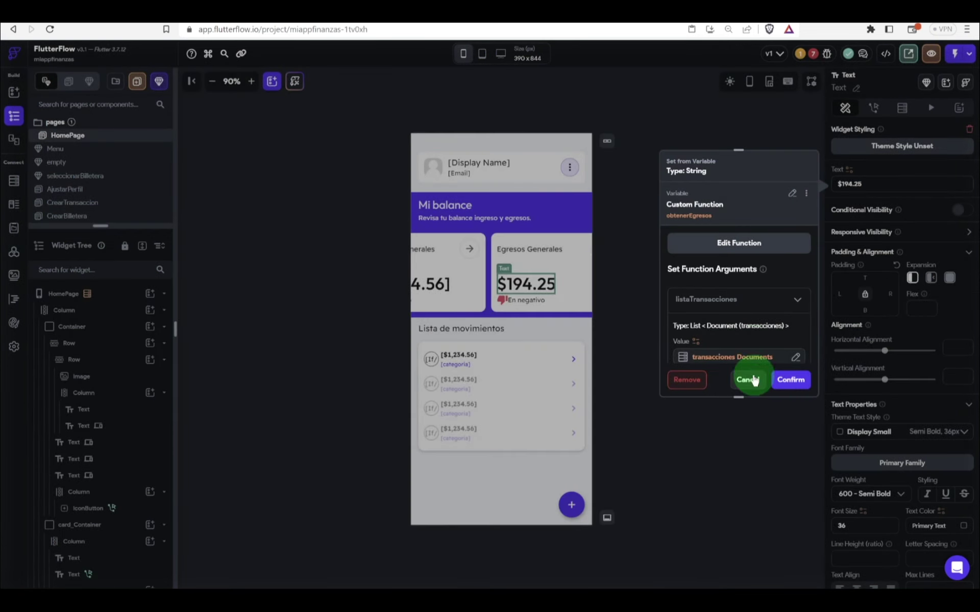
# Step: Format the expense amount as Decimal, Automatic, displayed as currency
pyautogui.scroll(-3, 754, 346)
pyautogui.click(721, 309)
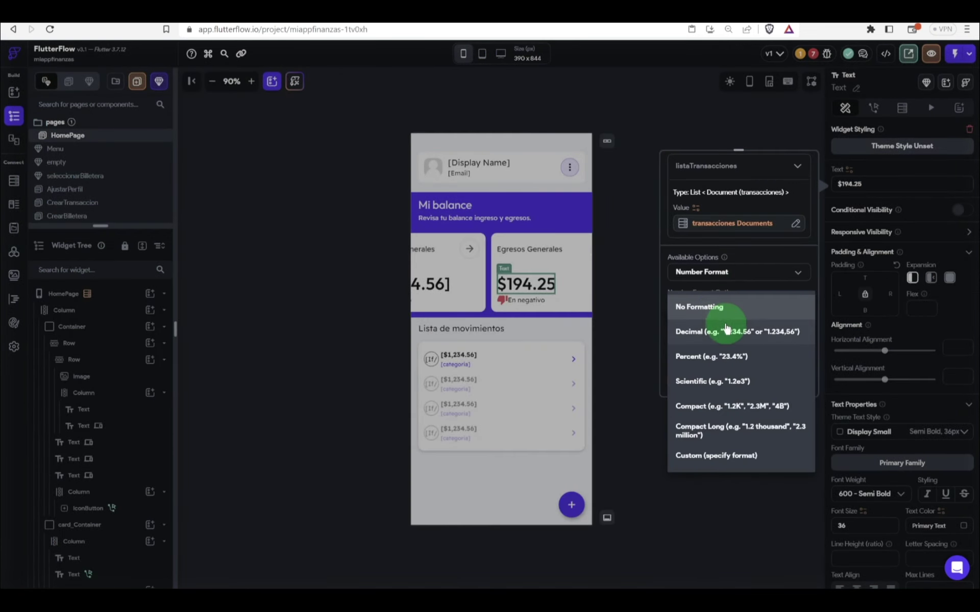
pyautogui.click(735, 330)
pyautogui.click(738, 341)
pyautogui.click(756, 343)
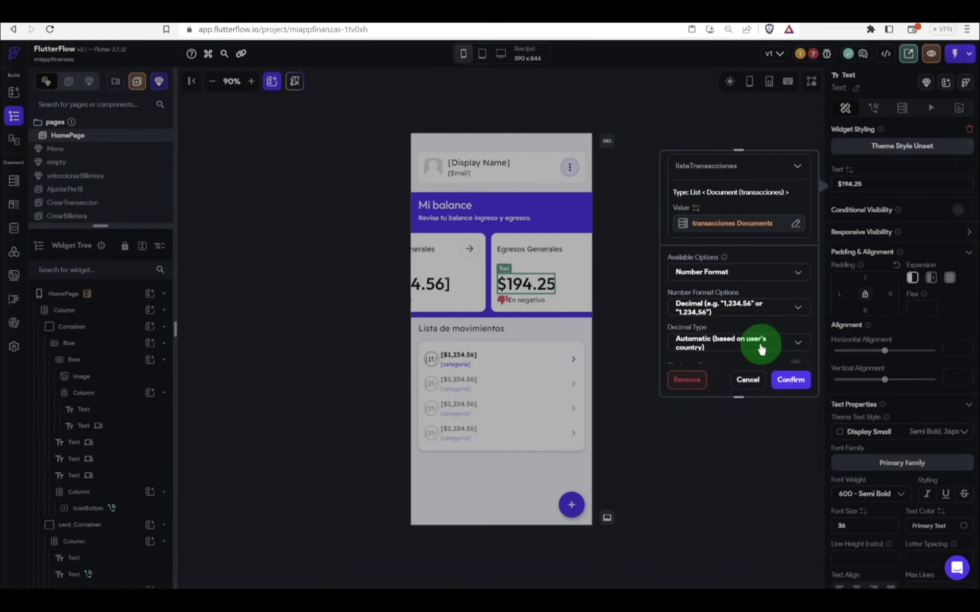
pyautogui.scroll(-2, 760, 345)
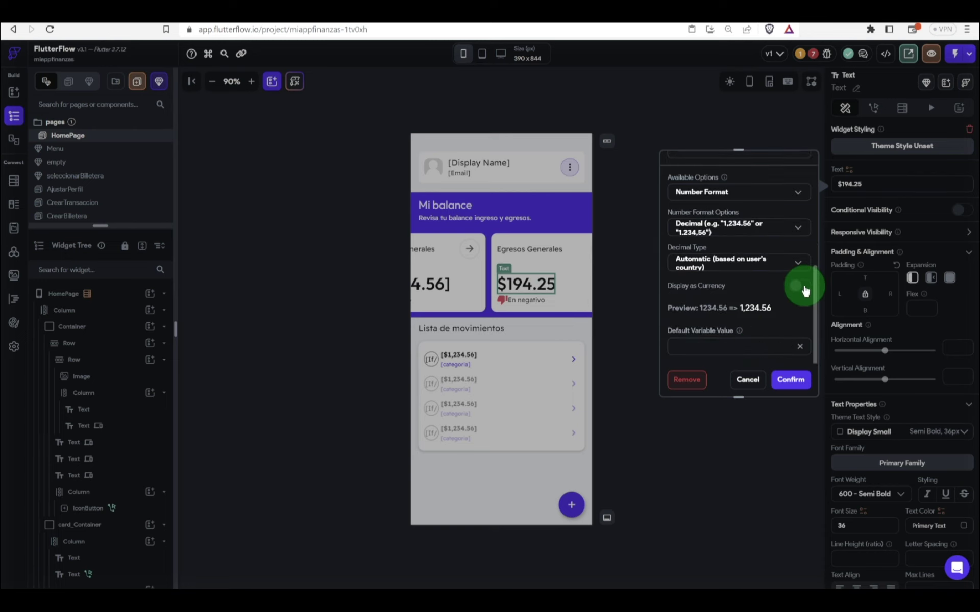
pyautogui.click(799, 286)
pyautogui.click(789, 381)
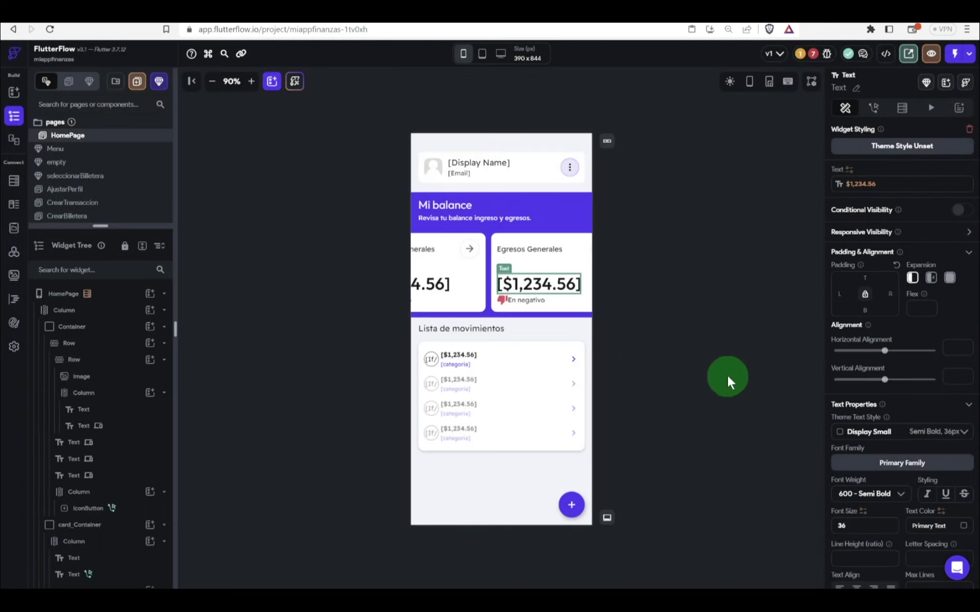
pyautogui.hscroll(-3, 557, 313)
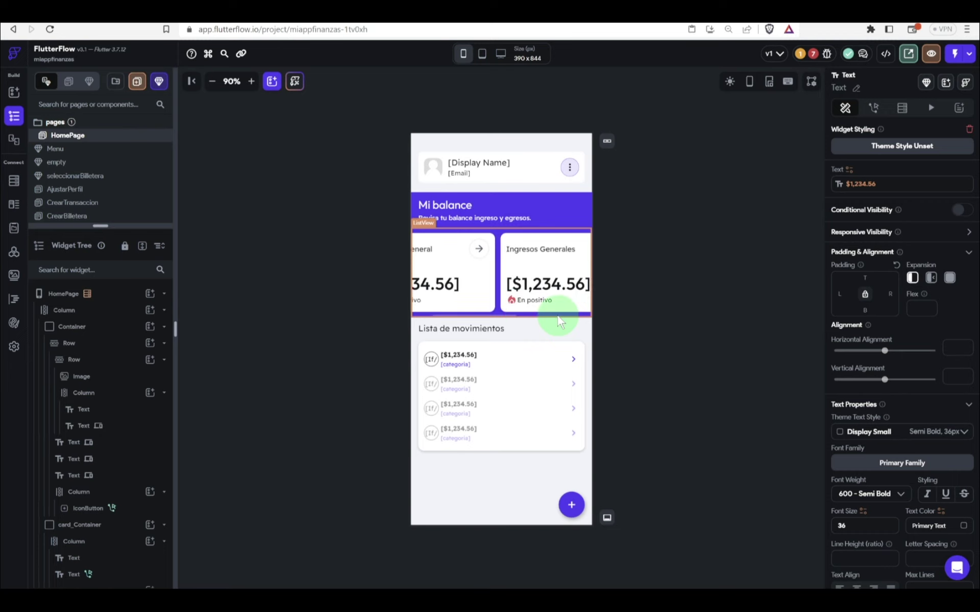
pyautogui.hscroll(-3, 557, 317)
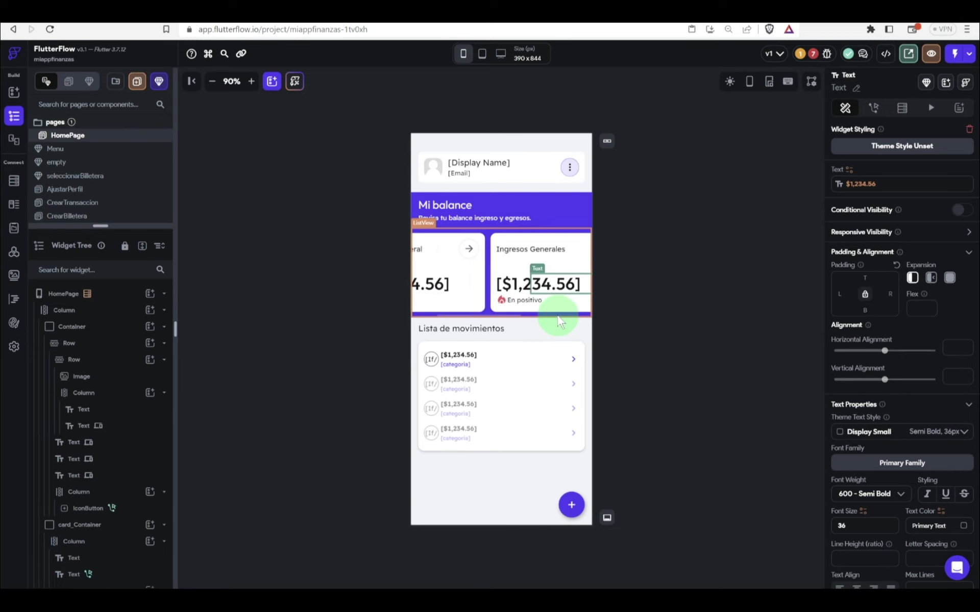
pyautogui.click(641, 260)
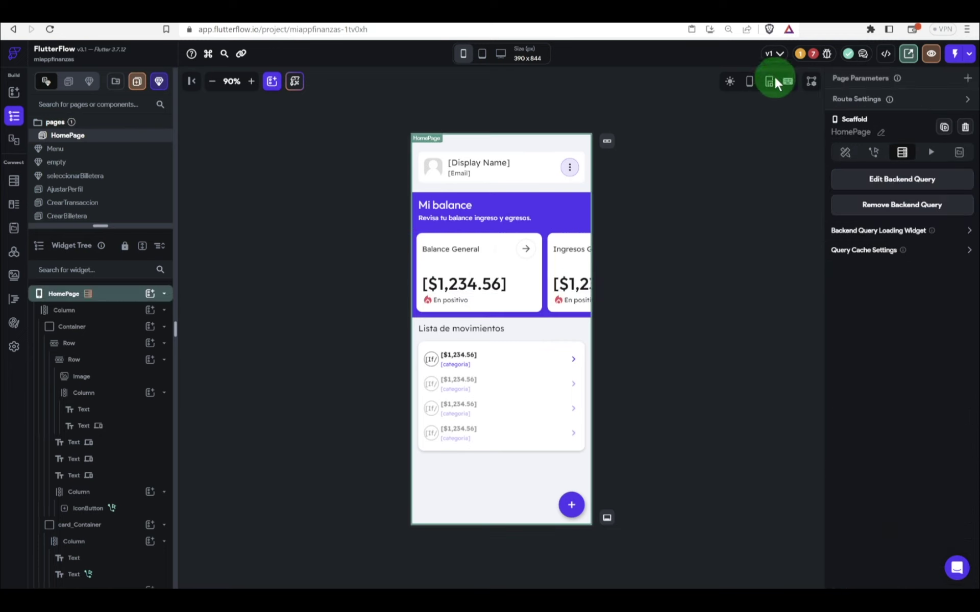
# Step: Delete the undefined tap action from the text widget flagged in the Issues list
pyautogui.click(814, 55)
pyautogui.click(740, 122)
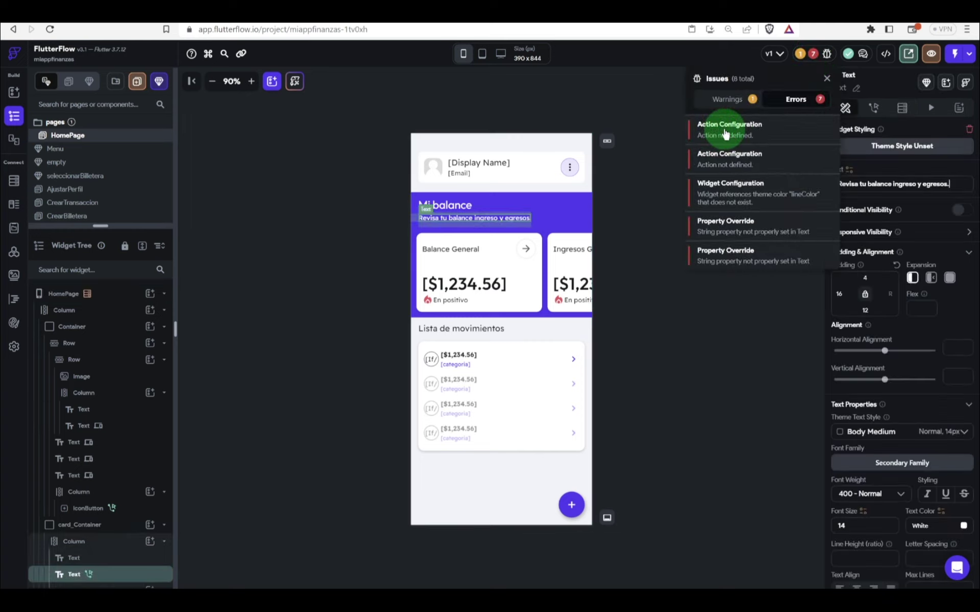
pyautogui.click(724, 131)
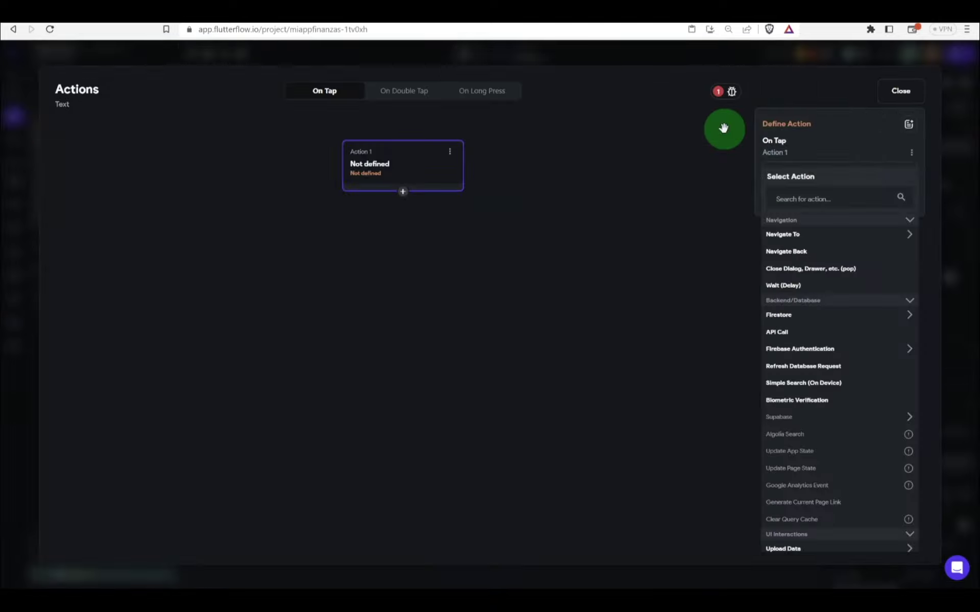
pyautogui.click(450, 151)
pyautogui.click(404, 198)
pyautogui.click(563, 339)
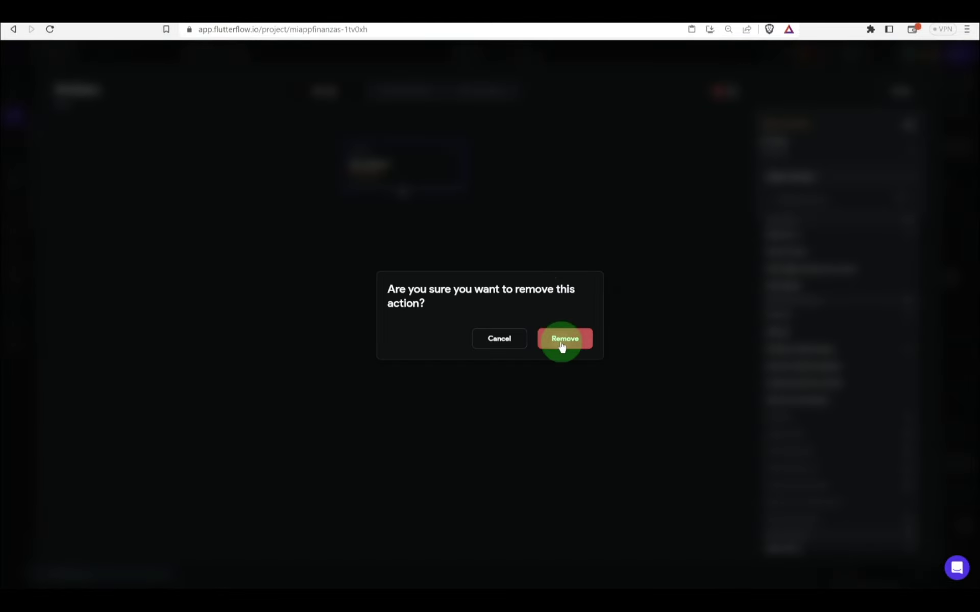
pyautogui.click(973, 245)
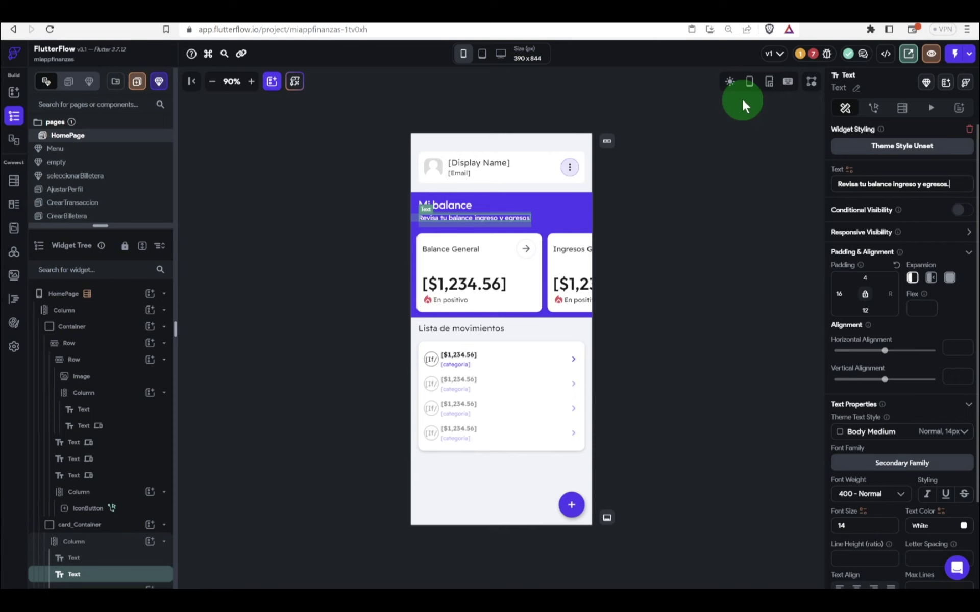
# Step: Remove the remaining undefined action from the flagged container
pyautogui.click(809, 54)
pyautogui.click(724, 132)
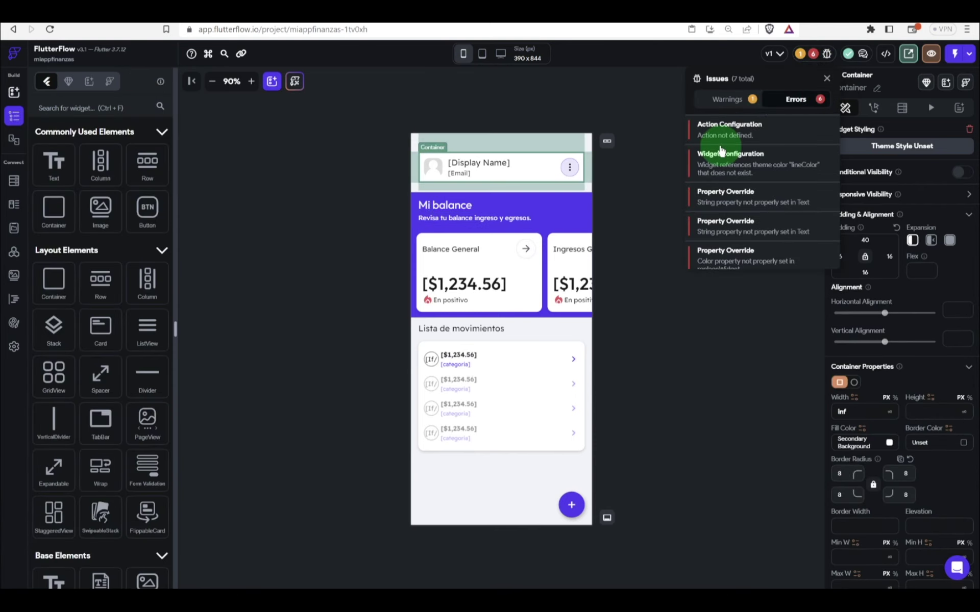
pyautogui.click(875, 105)
pyautogui.click(873, 108)
pyautogui.click(872, 106)
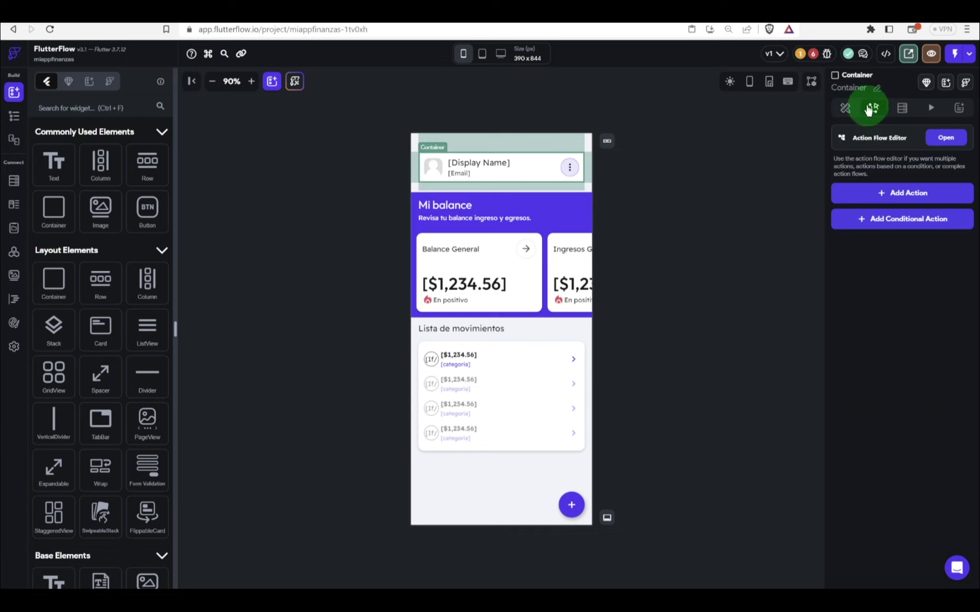
pyautogui.click(810, 55)
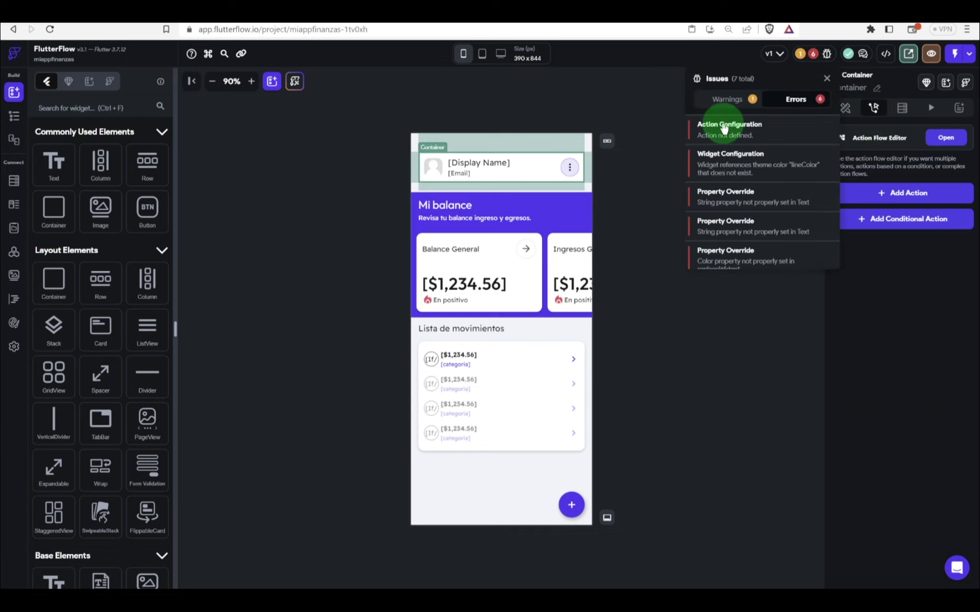
pyautogui.click(728, 123)
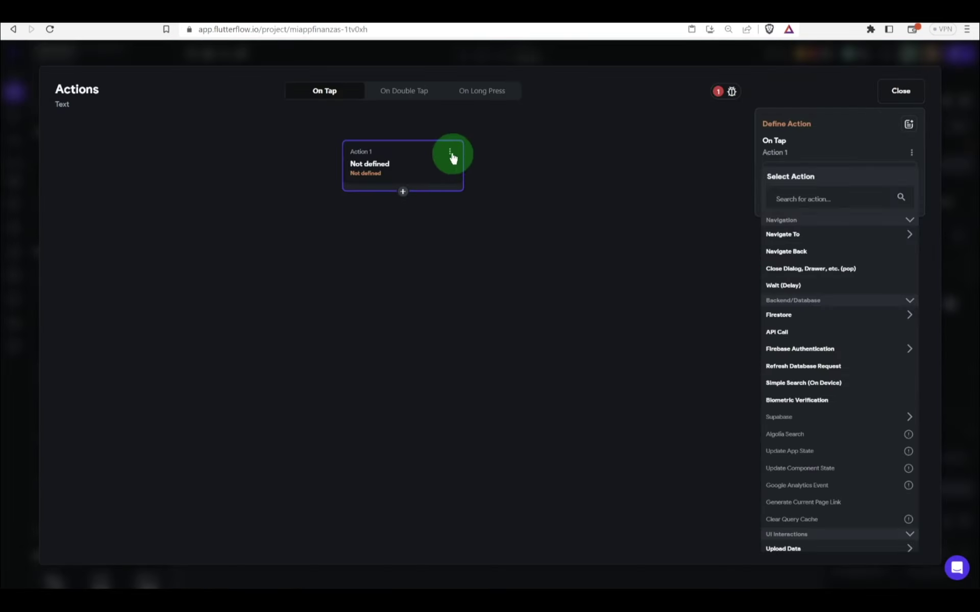
pyautogui.click(449, 152)
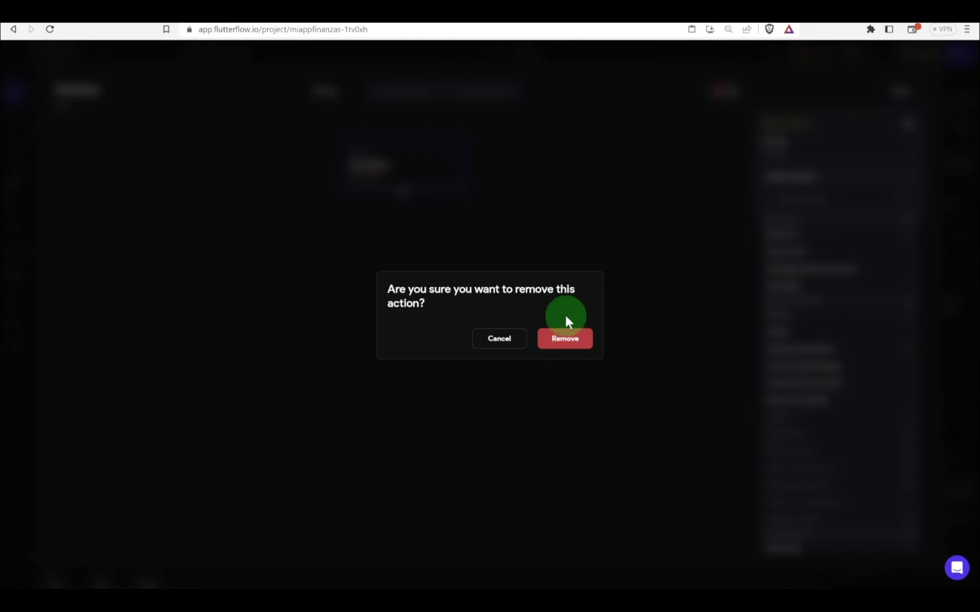
pyautogui.click(564, 338)
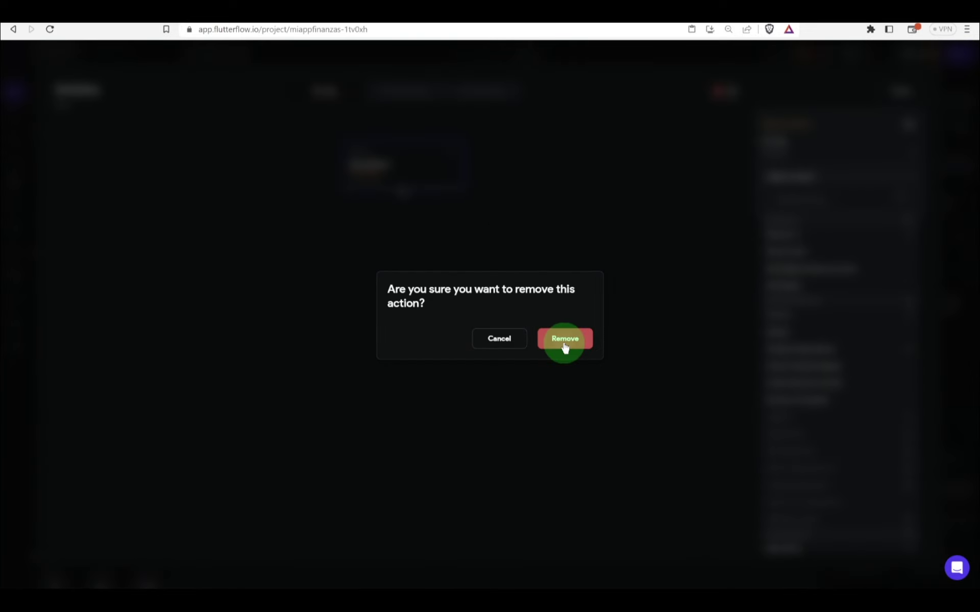
pyautogui.click(975, 233)
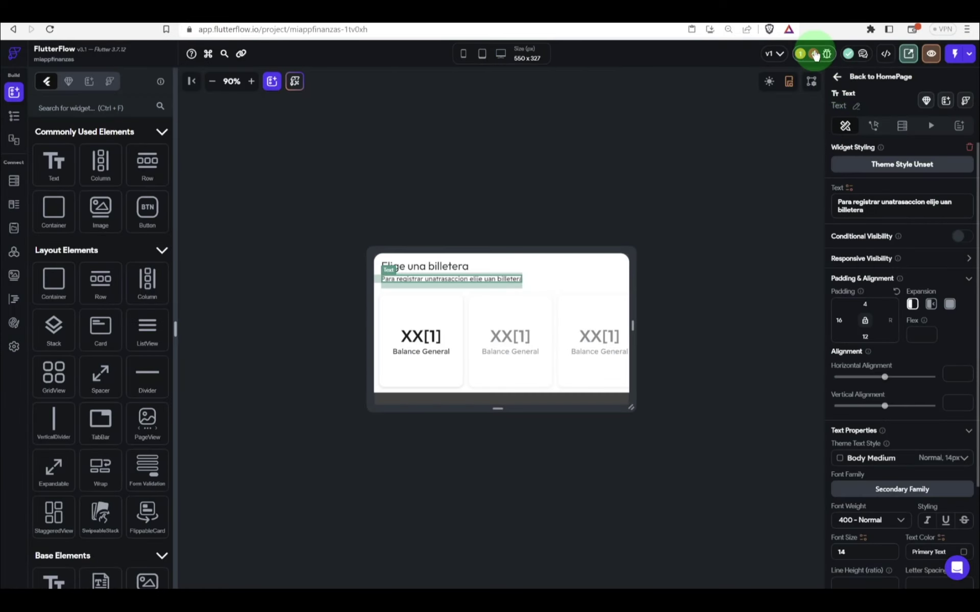
# Step: Replace the header container's missing lineColor box shadow color with a theme color
pyautogui.click(813, 54)
pyautogui.click(727, 132)
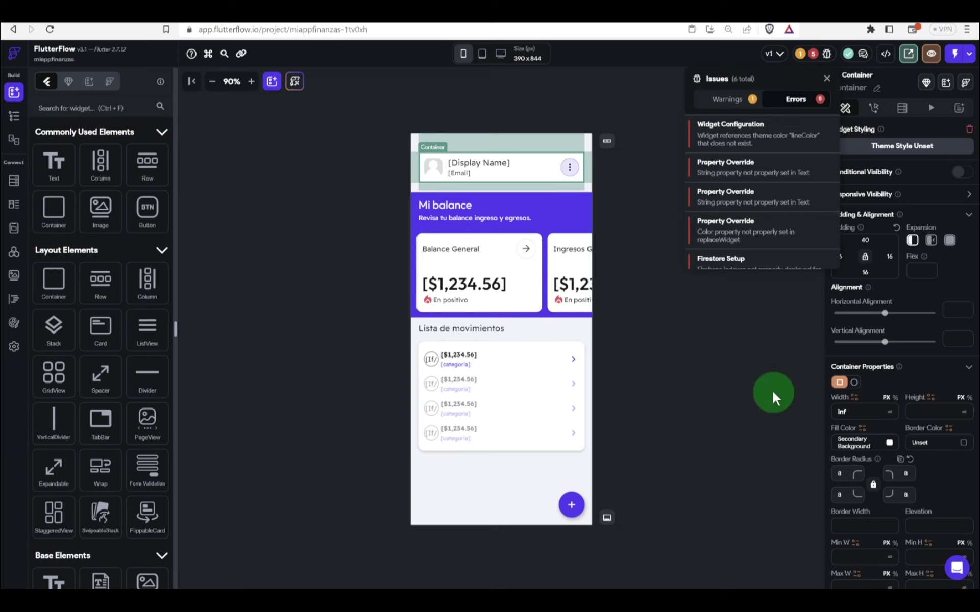
pyautogui.click(938, 472)
pyautogui.scroll(-5, 939, 472)
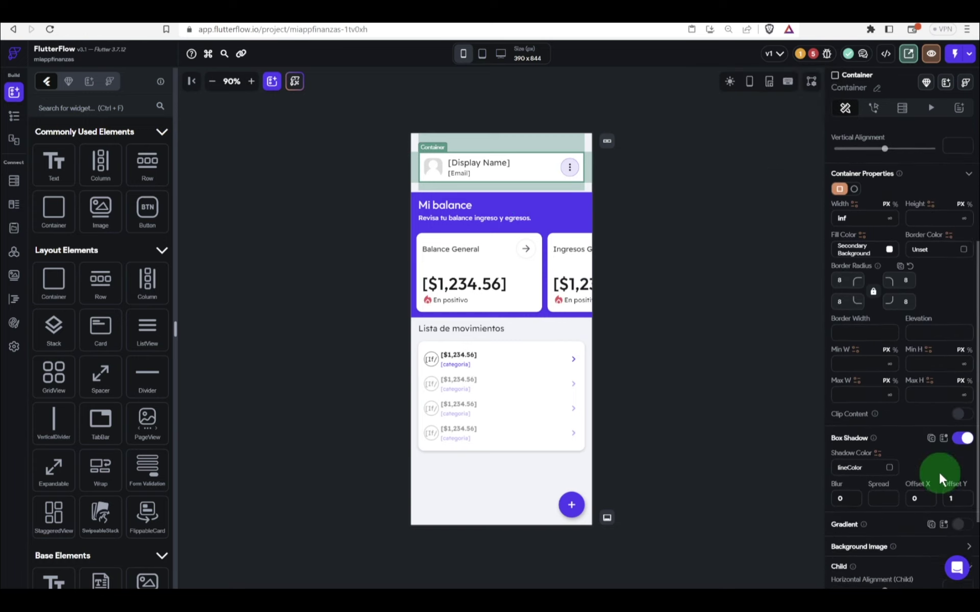
pyautogui.click(889, 412)
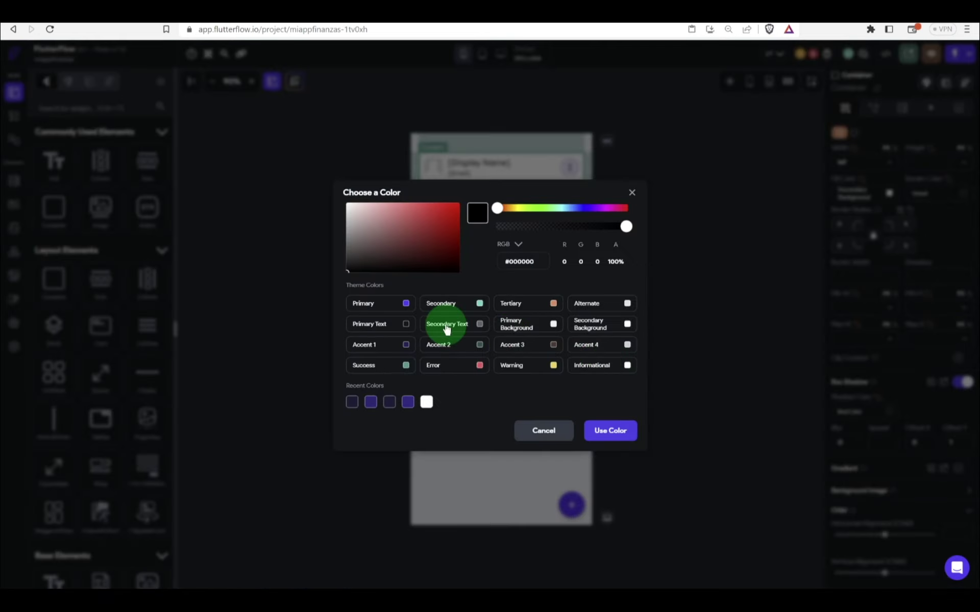
pyautogui.click(604, 342)
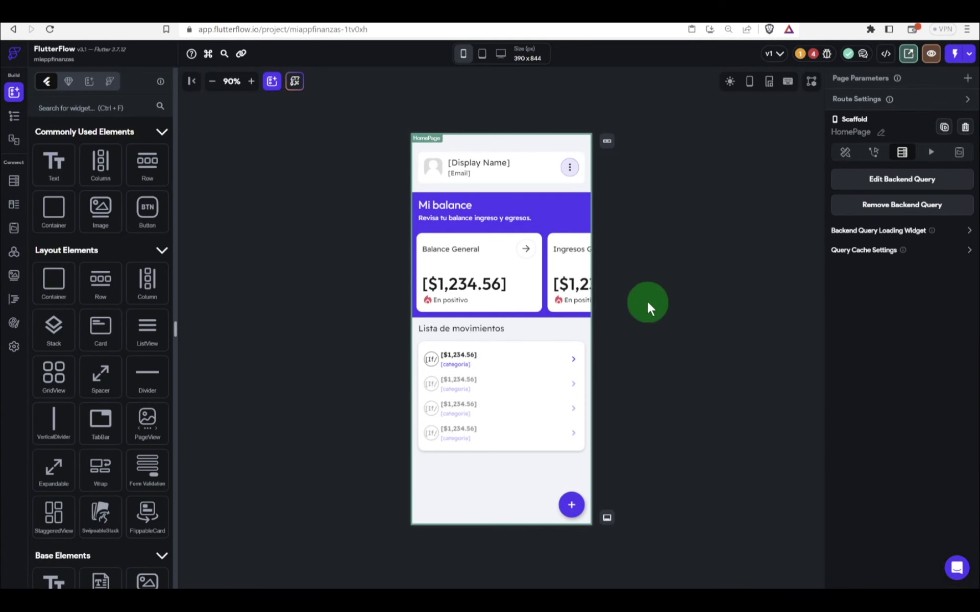
# Step: Assign a variable source to the text widget flagged with an unset string
pyautogui.click(816, 51)
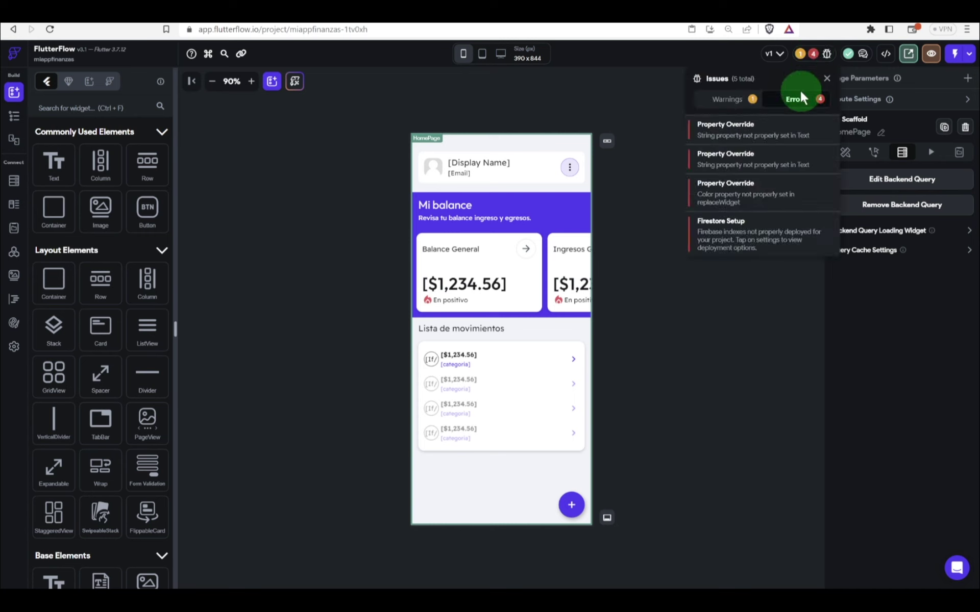
pyautogui.click(782, 134)
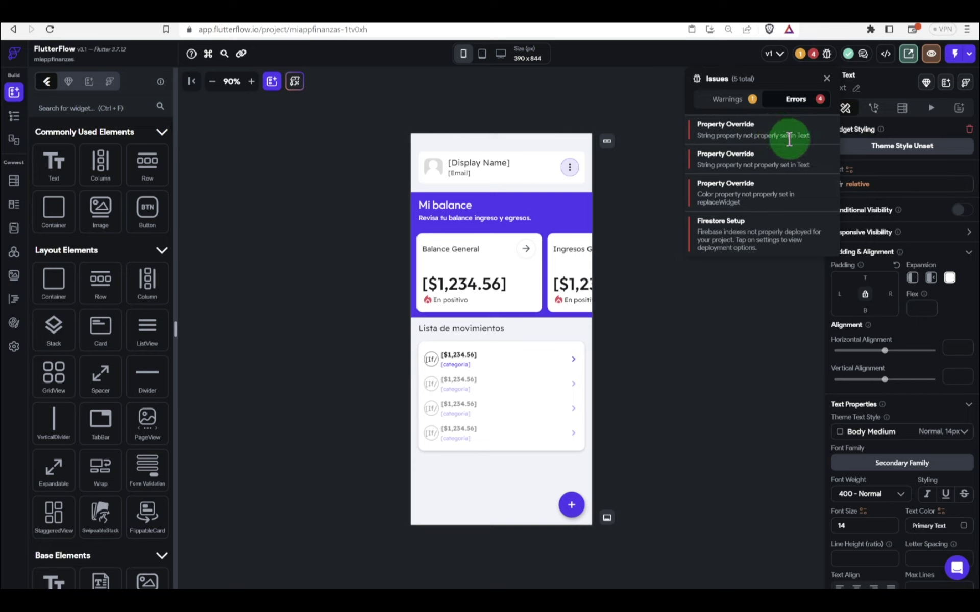
pyautogui.click(887, 168)
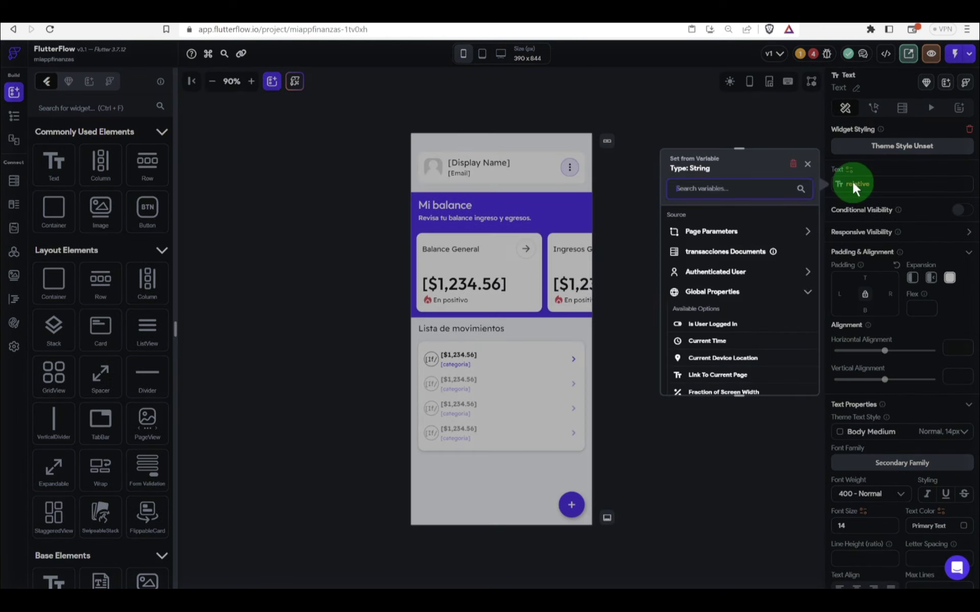
pyautogui.click(853, 185)
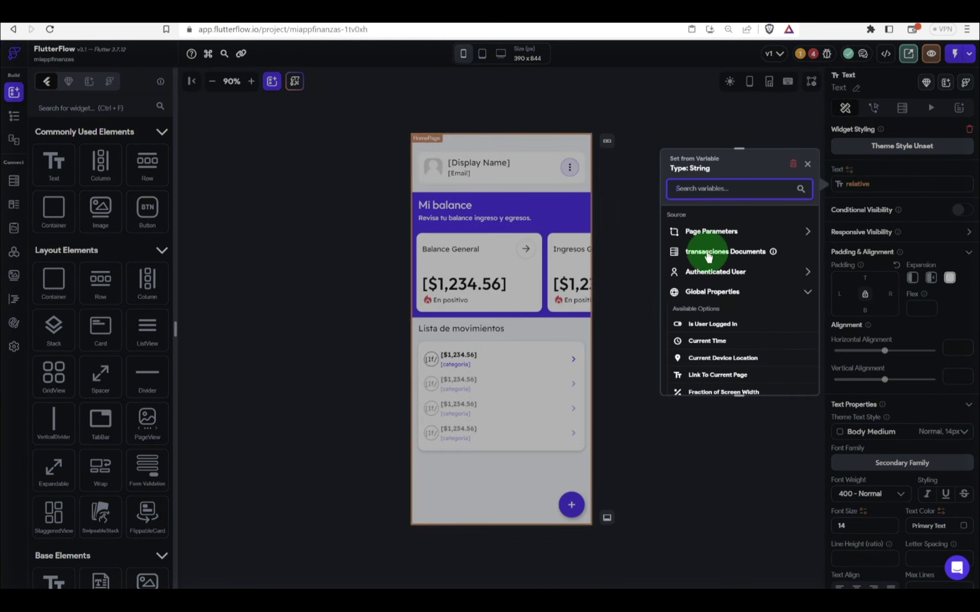
pyautogui.click(496, 374)
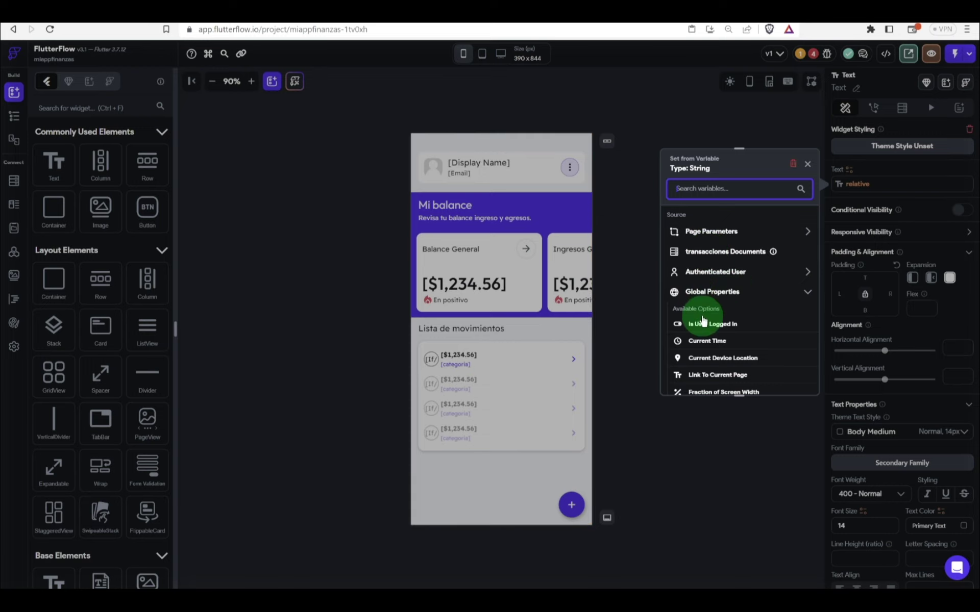
pyautogui.click(805, 164)
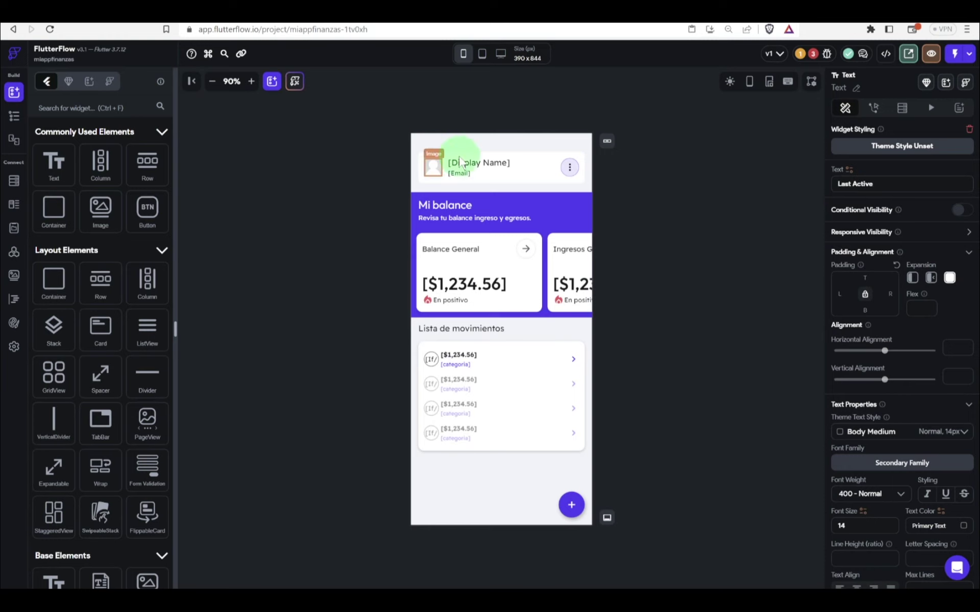
# Step: On the iPad Air 4 preview, delete the header's Last Active, yMMMd date and email texts
pyautogui.moveTo(484, 64)
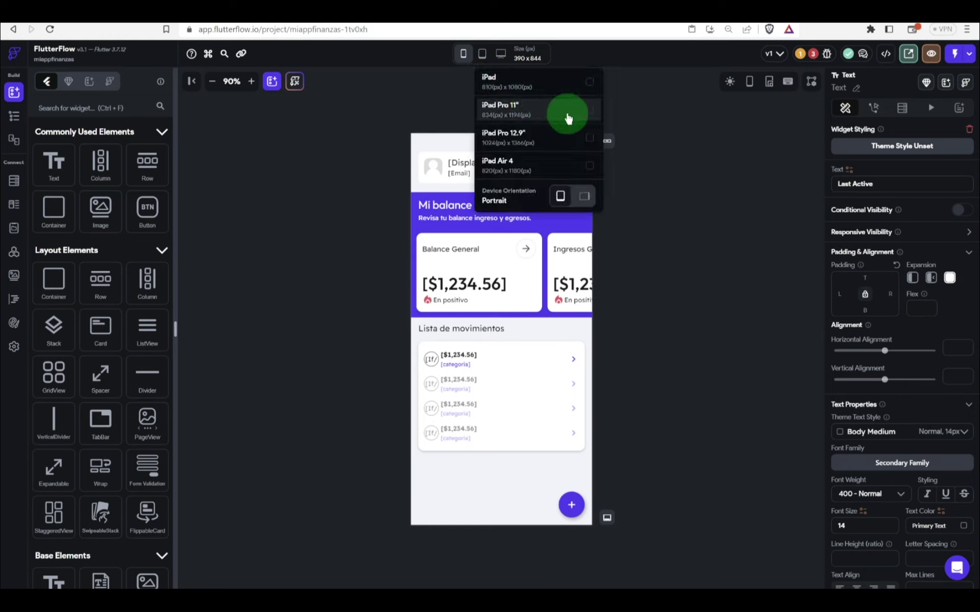
pyautogui.click(537, 170)
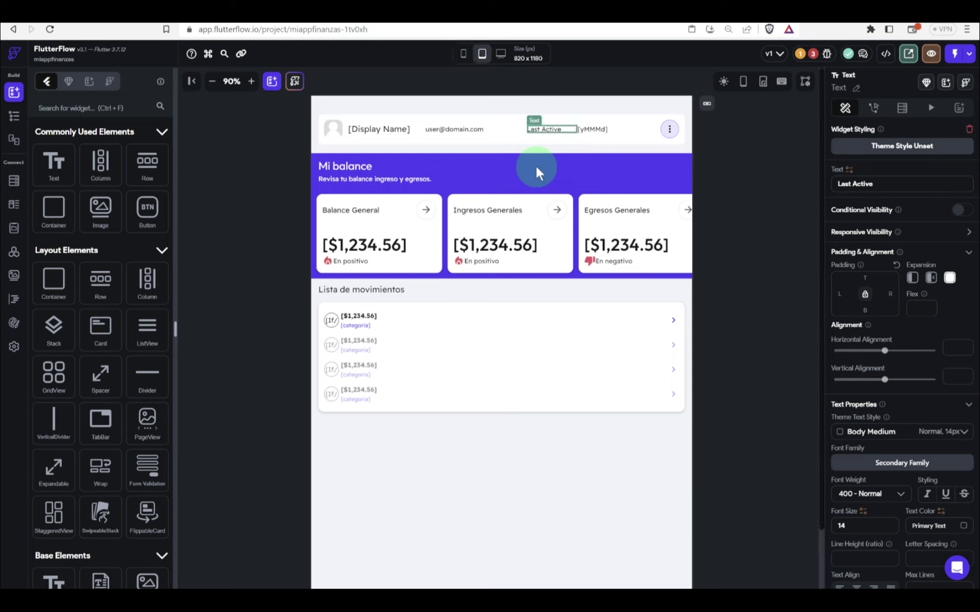
pyautogui.click(641, 370)
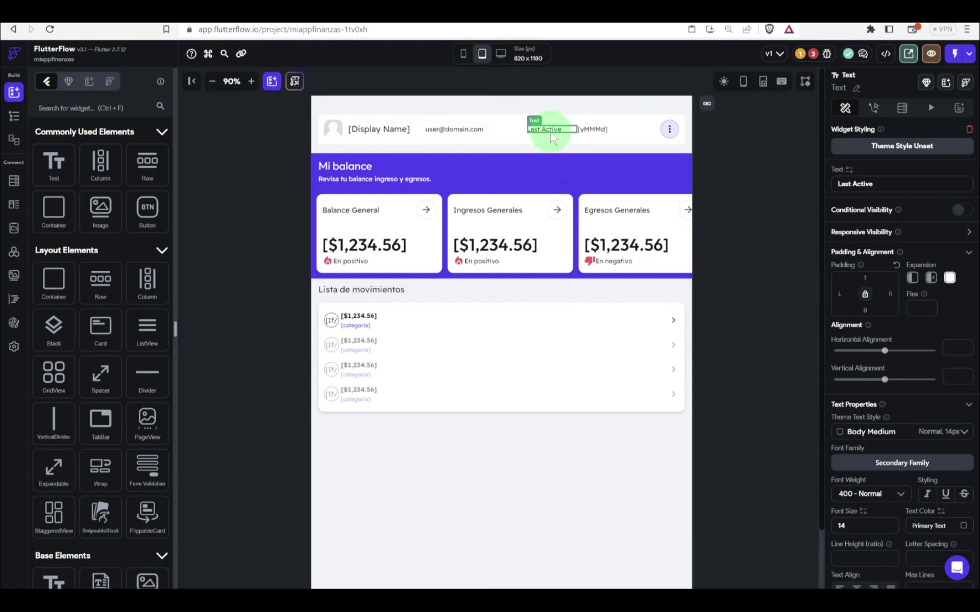
pyautogui.press('Delete')
pyautogui.click(577, 128)
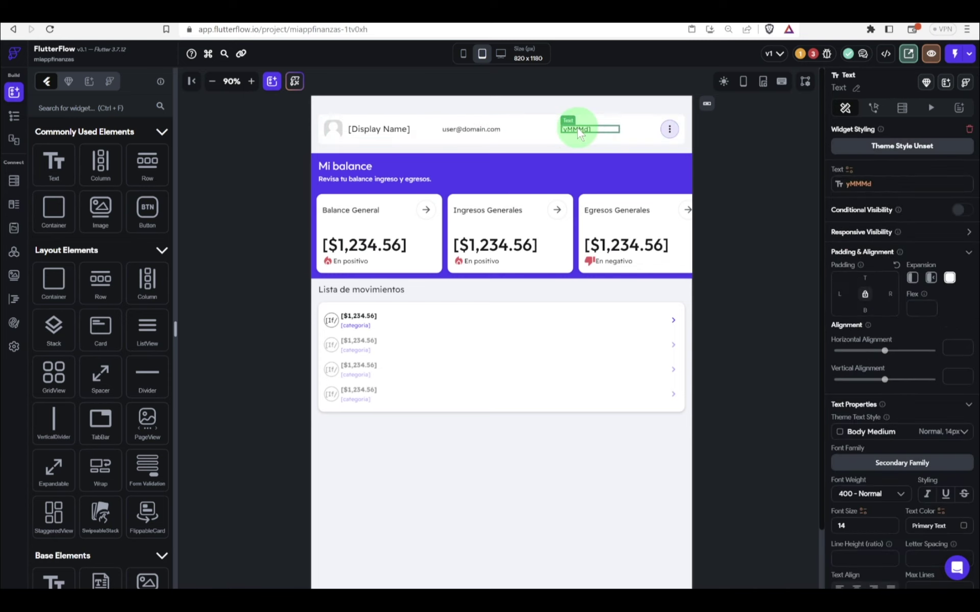
pyautogui.press('Delete')
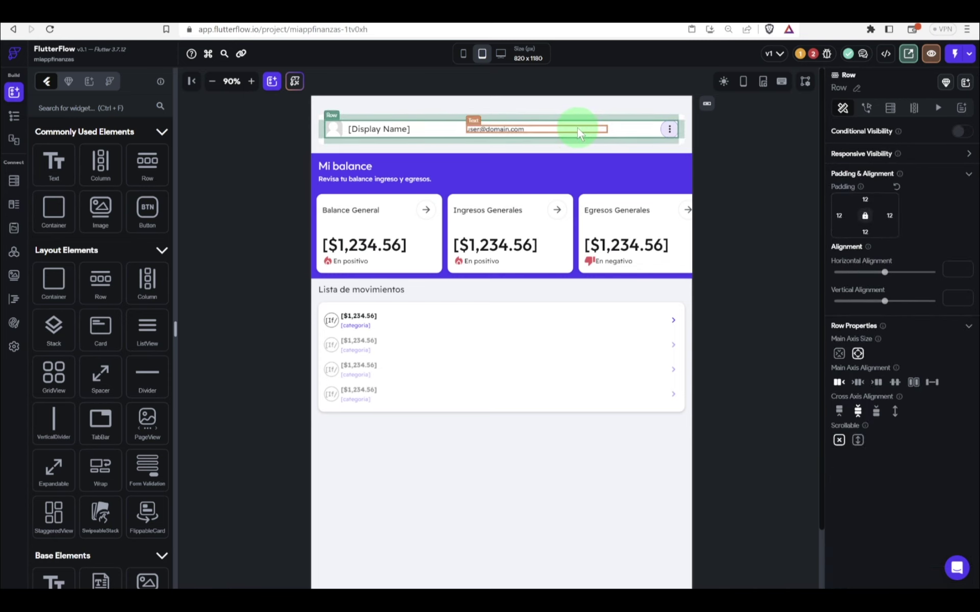
pyautogui.click(567, 126)
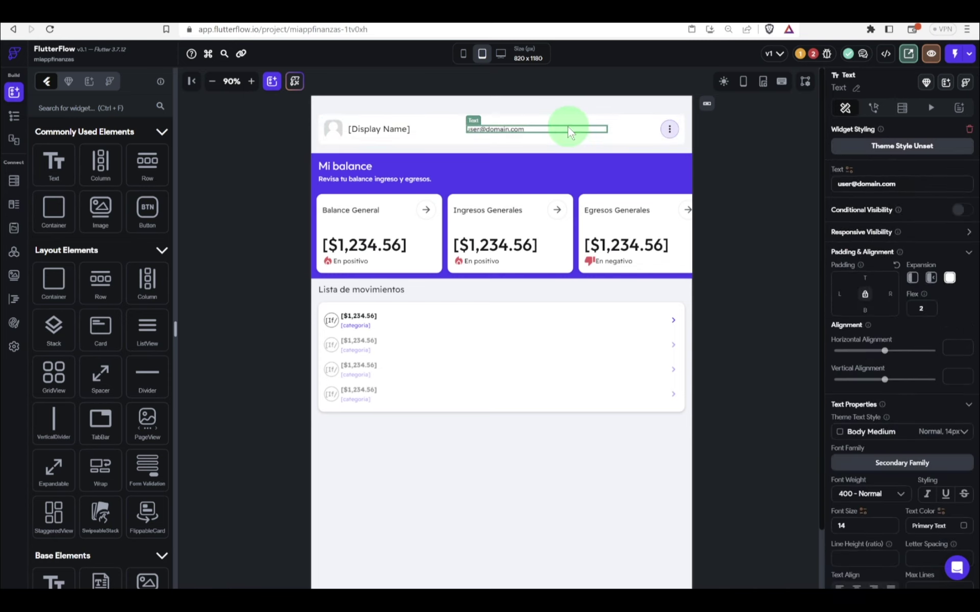
pyautogui.press('Delete')
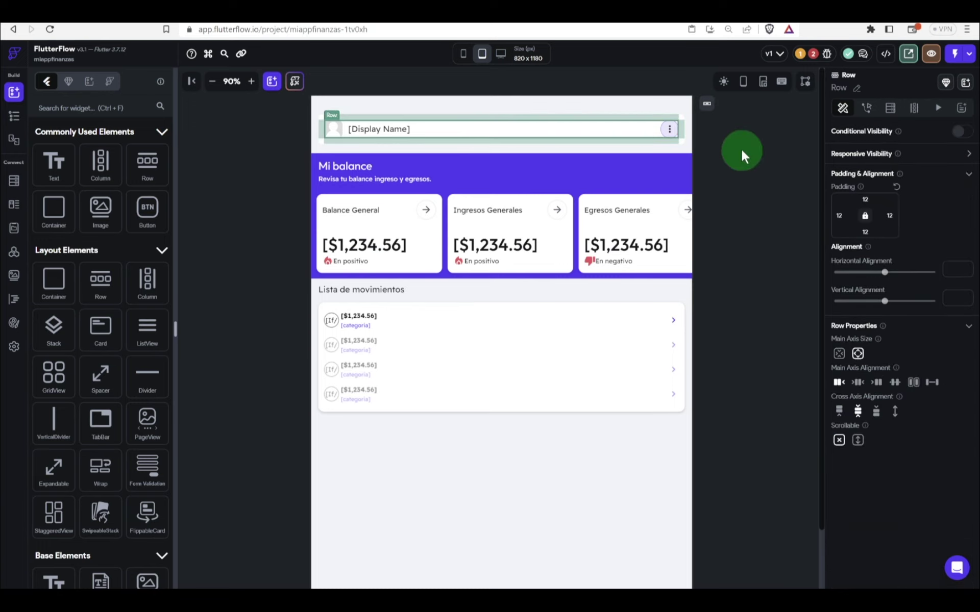
pyautogui.click(745, 149)
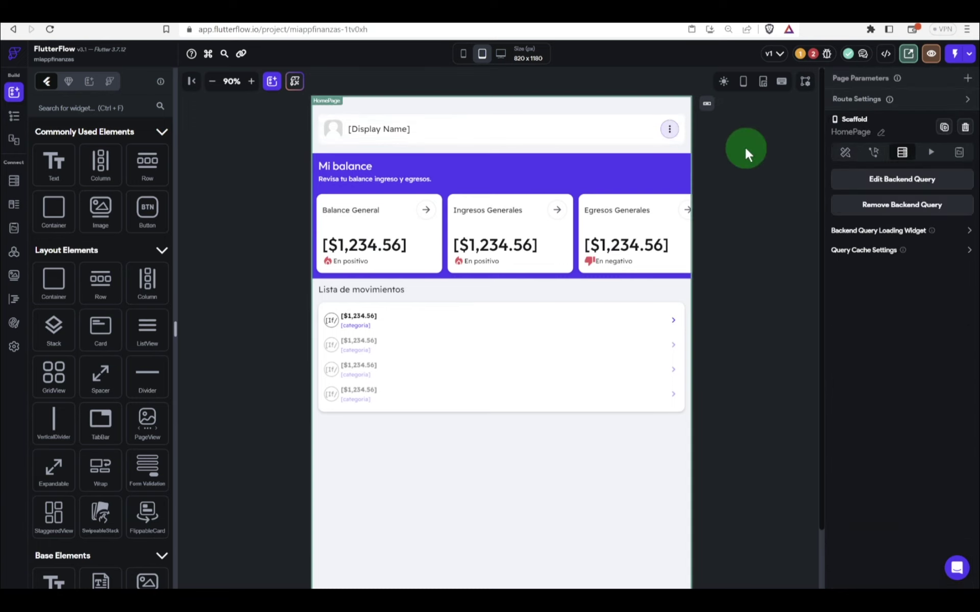
# Step: Back at 375x812 phone size, drop the item's conditional fill color and open Firestore Settings
pyautogui.click(465, 59)
pyautogui.click(484, 85)
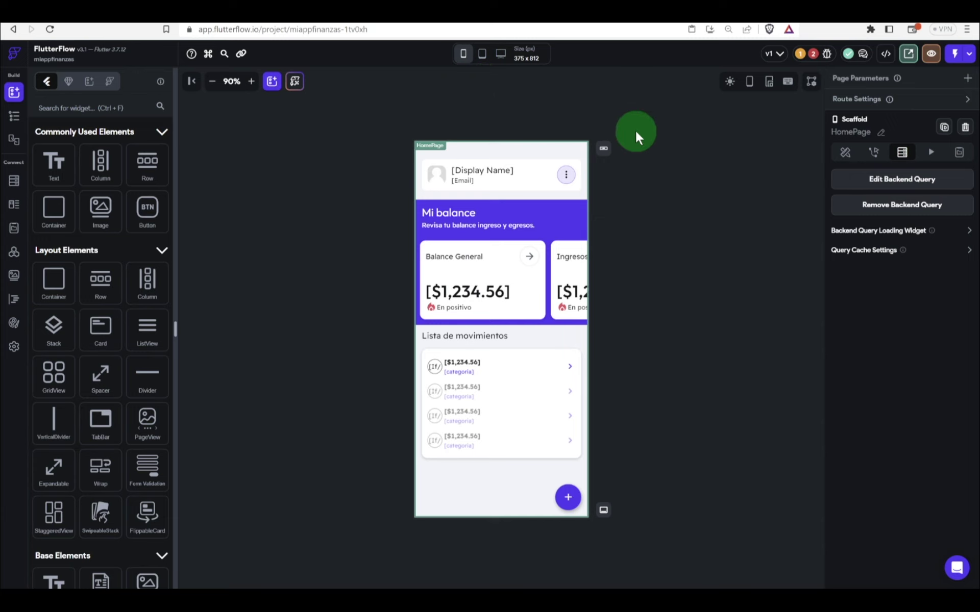
pyautogui.click(813, 55)
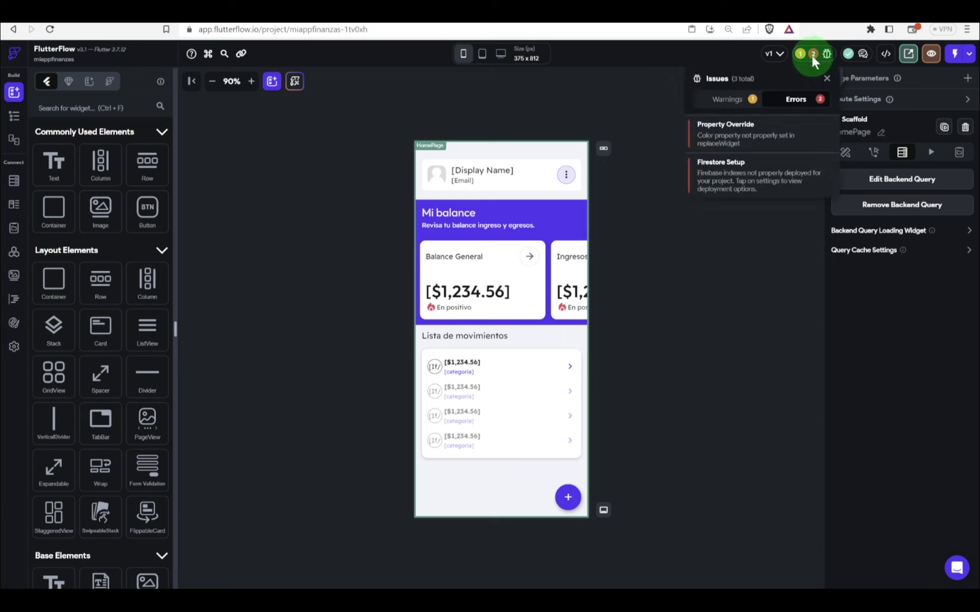
pyautogui.click(730, 131)
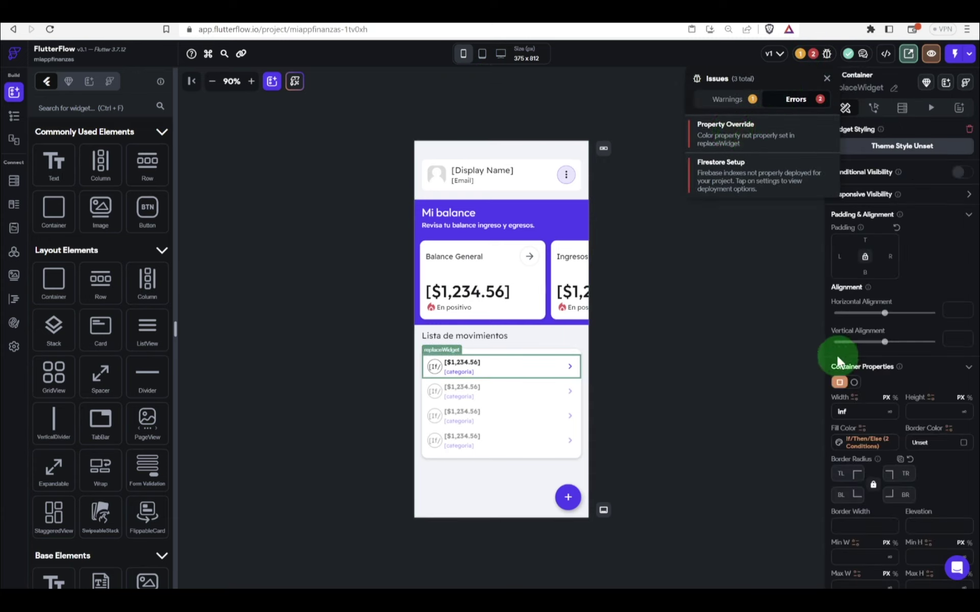
pyautogui.click(864, 443)
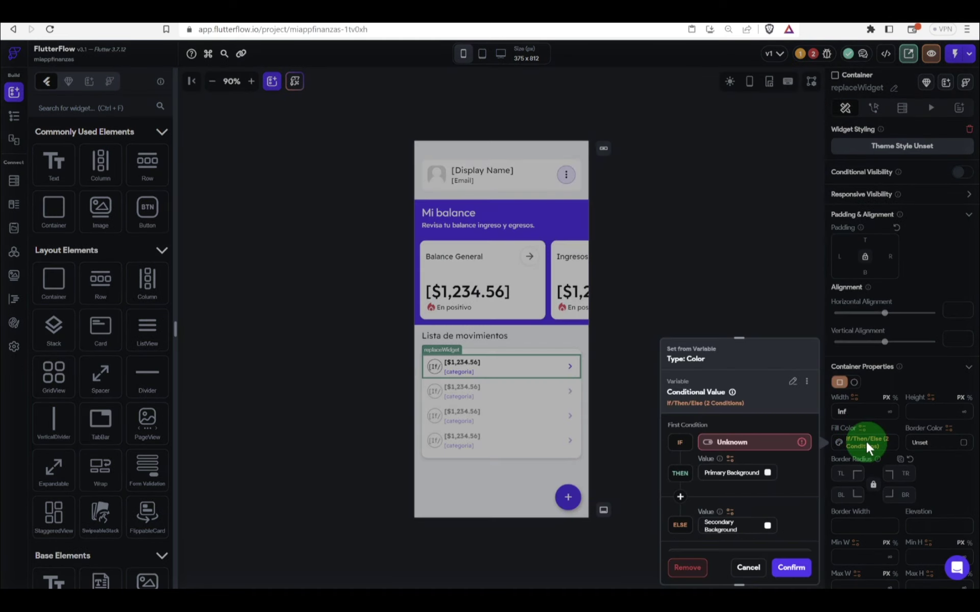
pyautogui.click(697, 578)
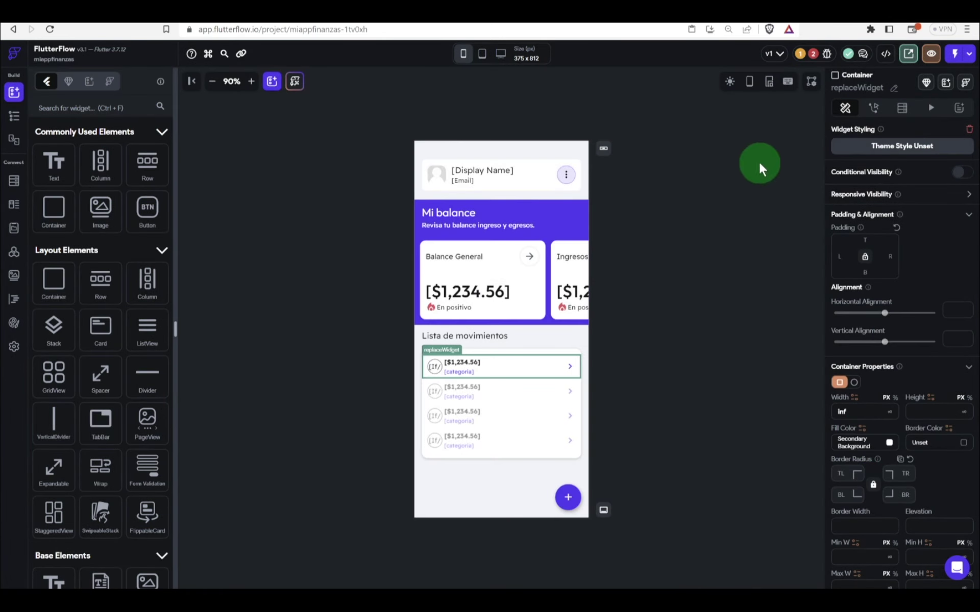
pyautogui.click(813, 57)
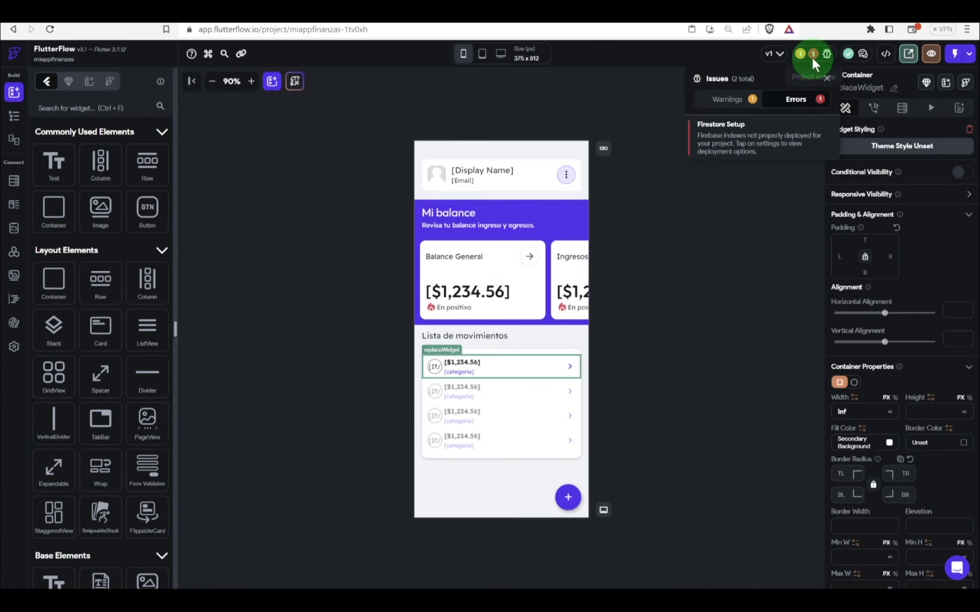
pyautogui.click(732, 144)
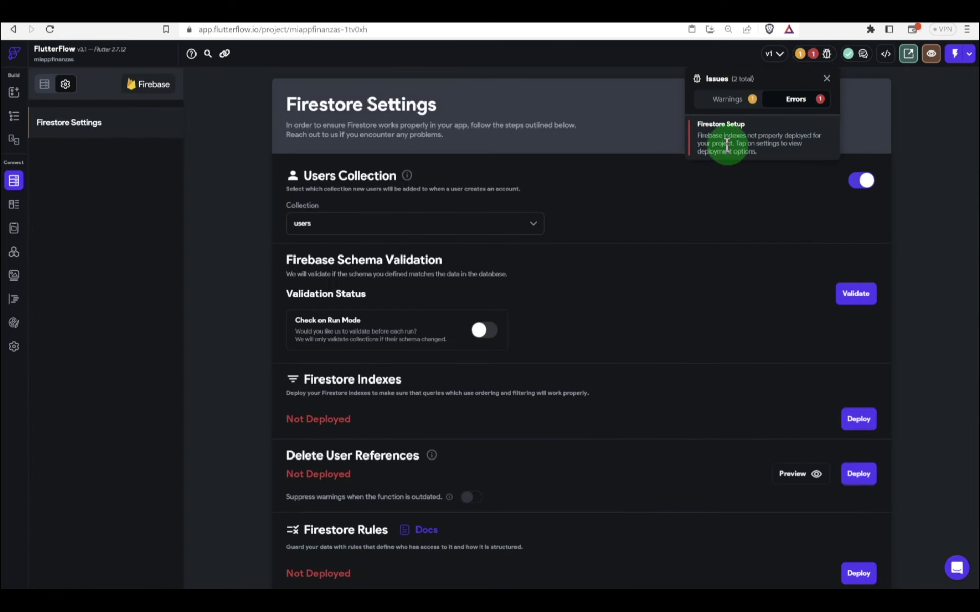
# Step: Deploy the Firestore indexes, then return to the FlutterFlow Projects dashboard
pyautogui.click(857, 474)
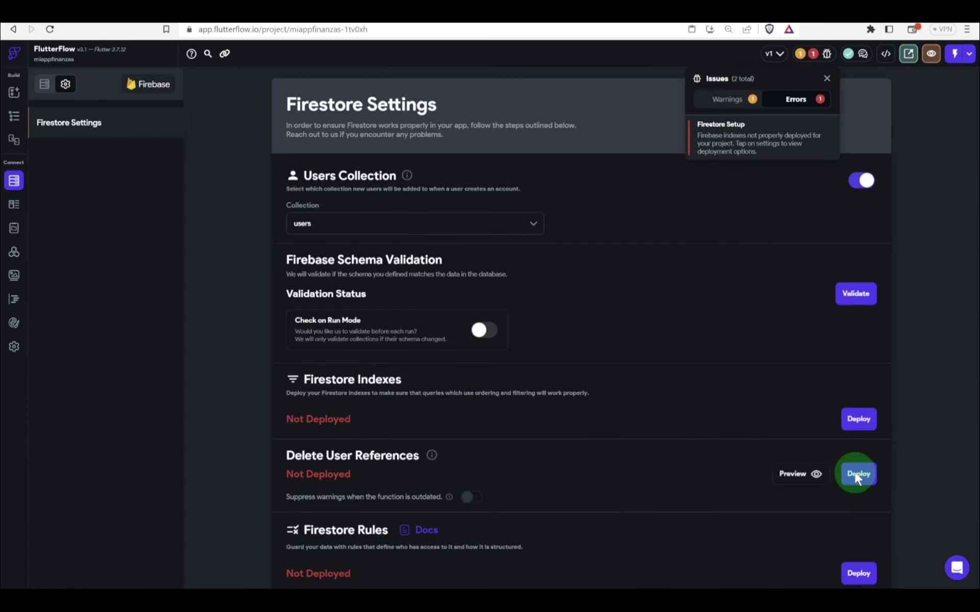
pyautogui.click(730, 413)
pyautogui.click(848, 419)
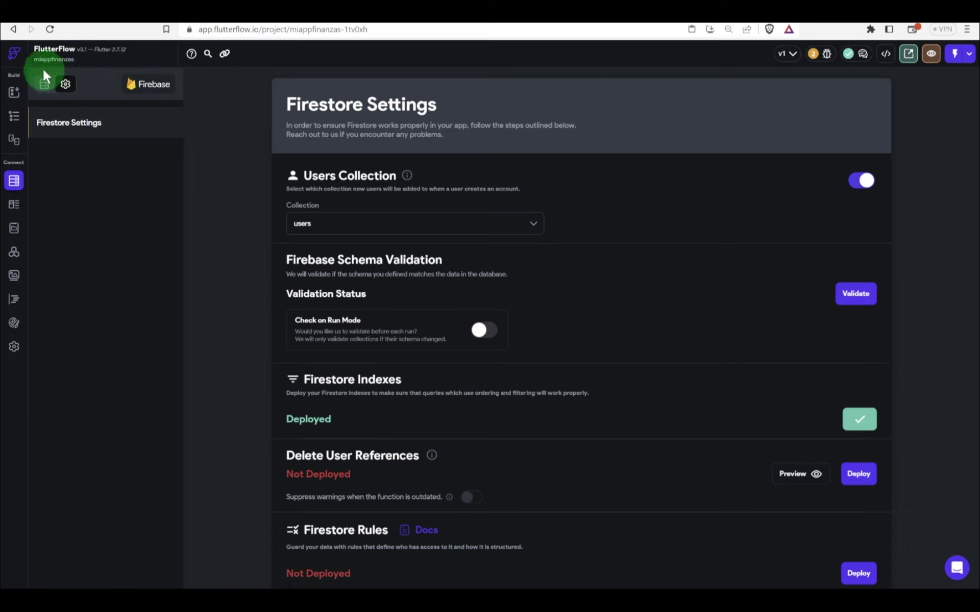
pyautogui.click(15, 57)
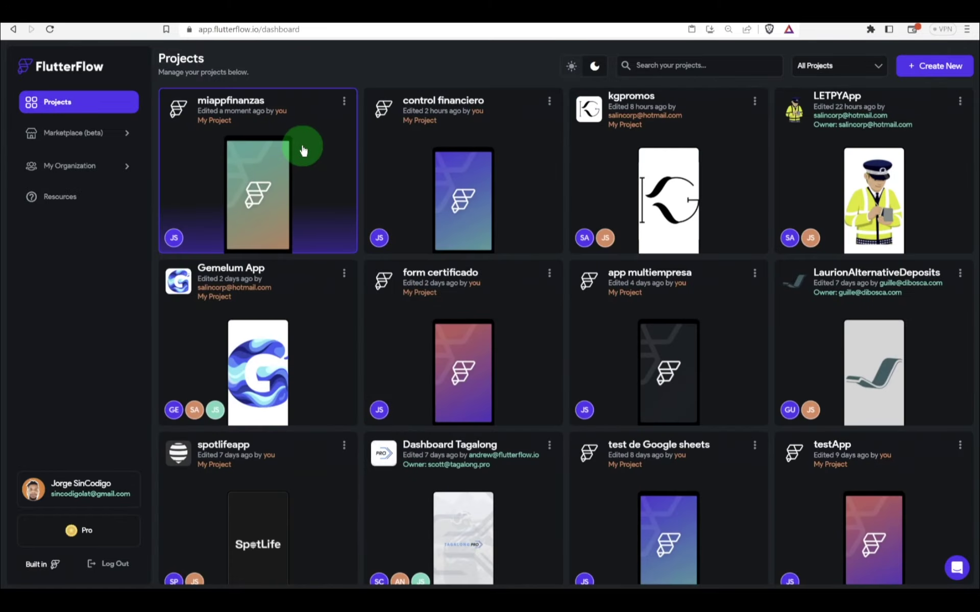
# Step: Reopen the miappfinanzas project and show the paginaInicio page's Iniciar sesion form
pyautogui.click(253, 144)
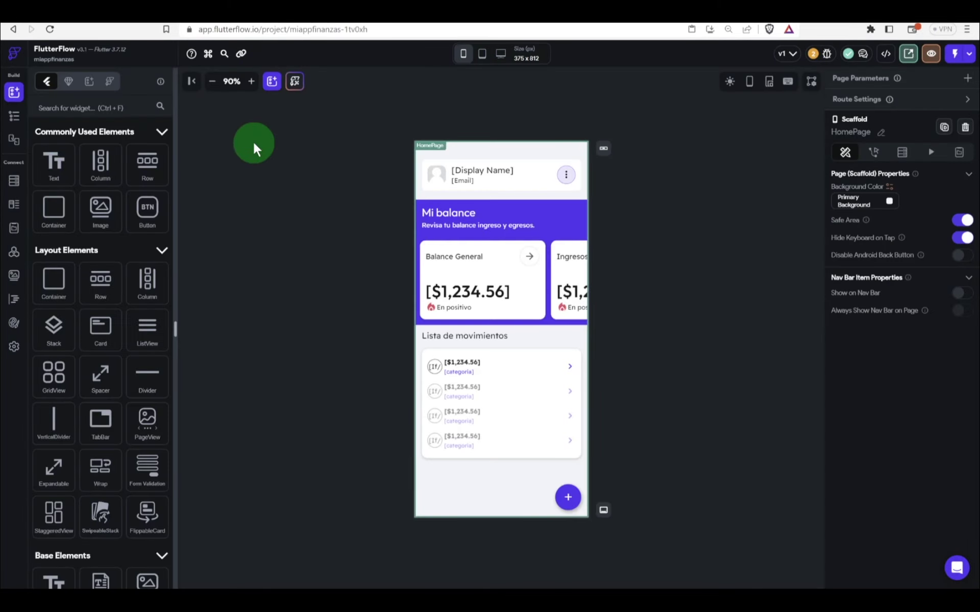
pyautogui.click(16, 121)
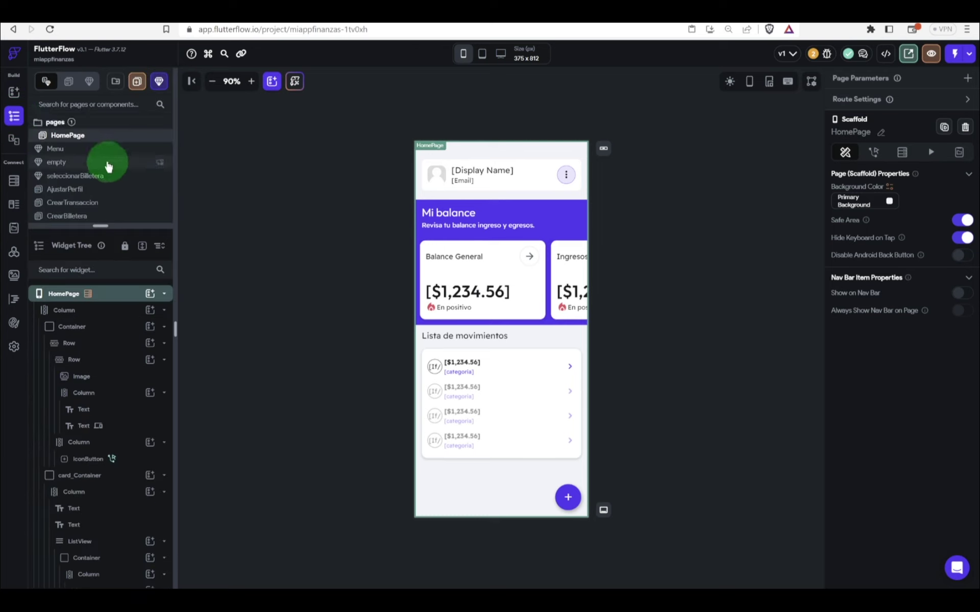
pyautogui.scroll(-2, 108, 166)
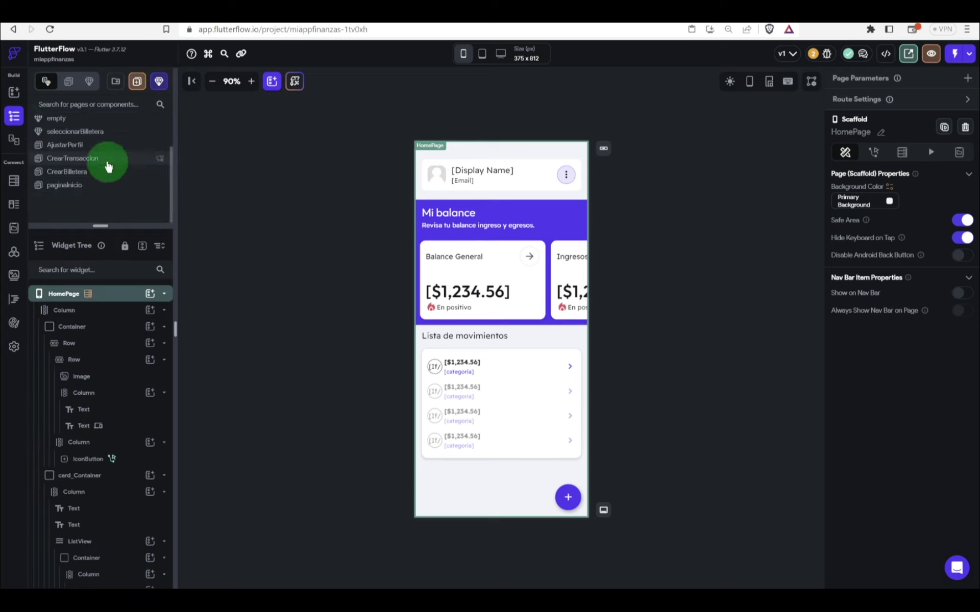
pyautogui.click(83, 185)
pyautogui.click(546, 249)
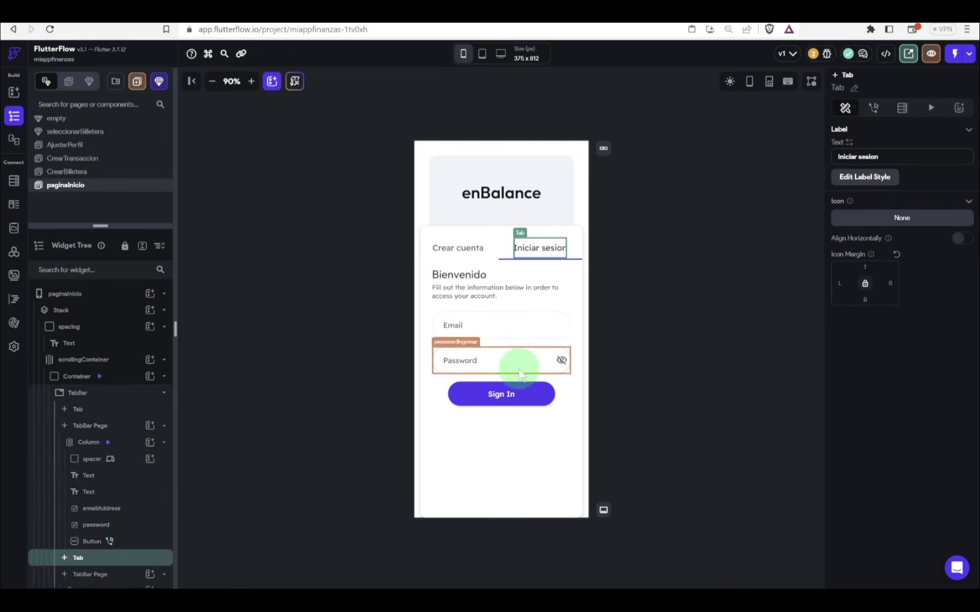
# Step: Check the Sign In button's tap action, then run the app in Test Mode
pyautogui.click(506, 394)
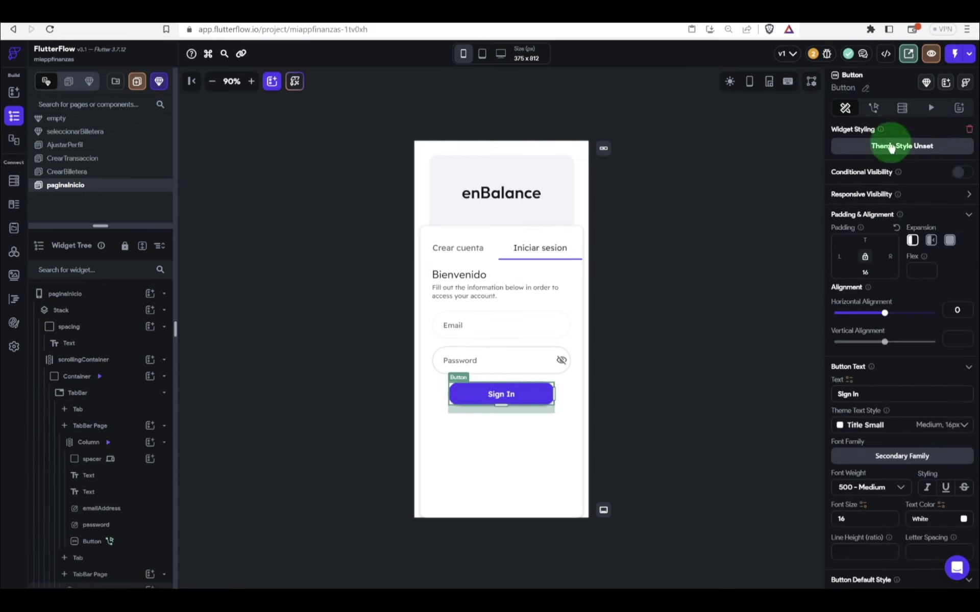
pyautogui.click(874, 108)
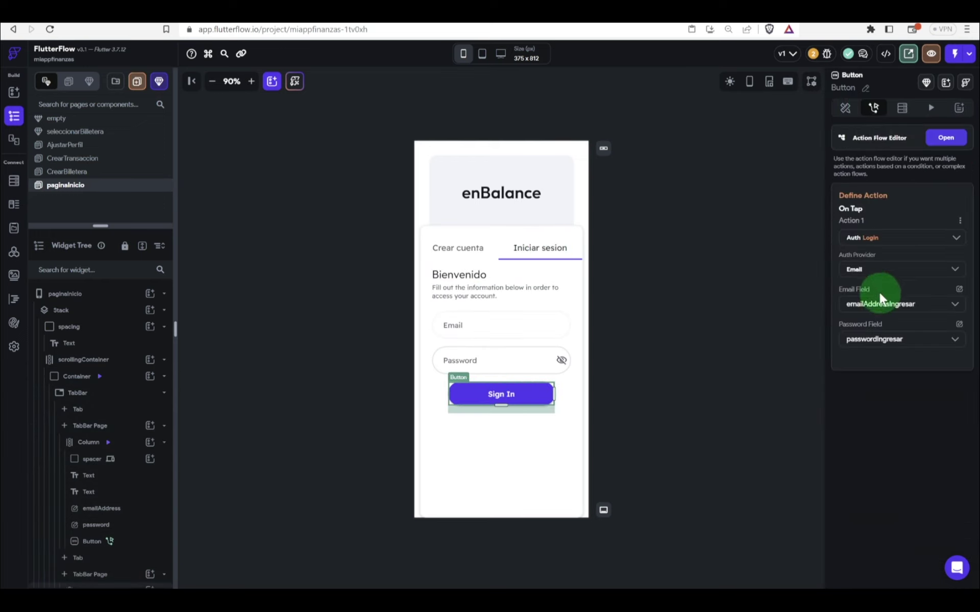
pyautogui.click(778, 311)
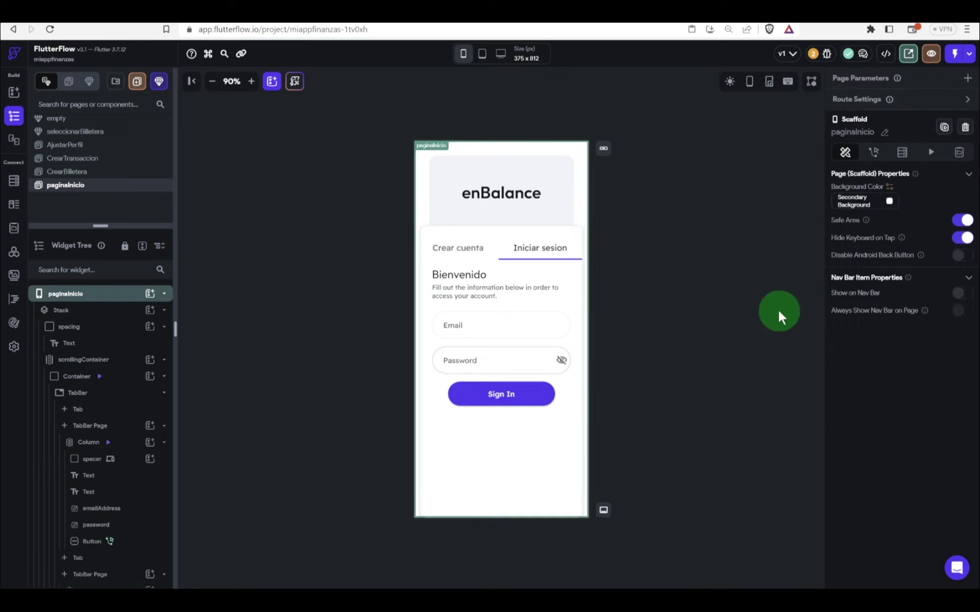
pyautogui.click(960, 58)
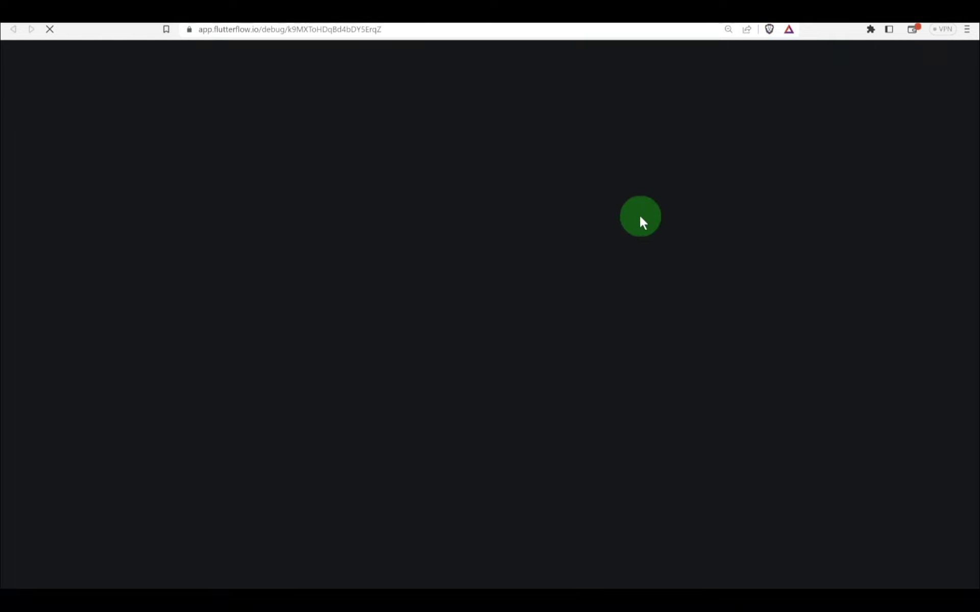
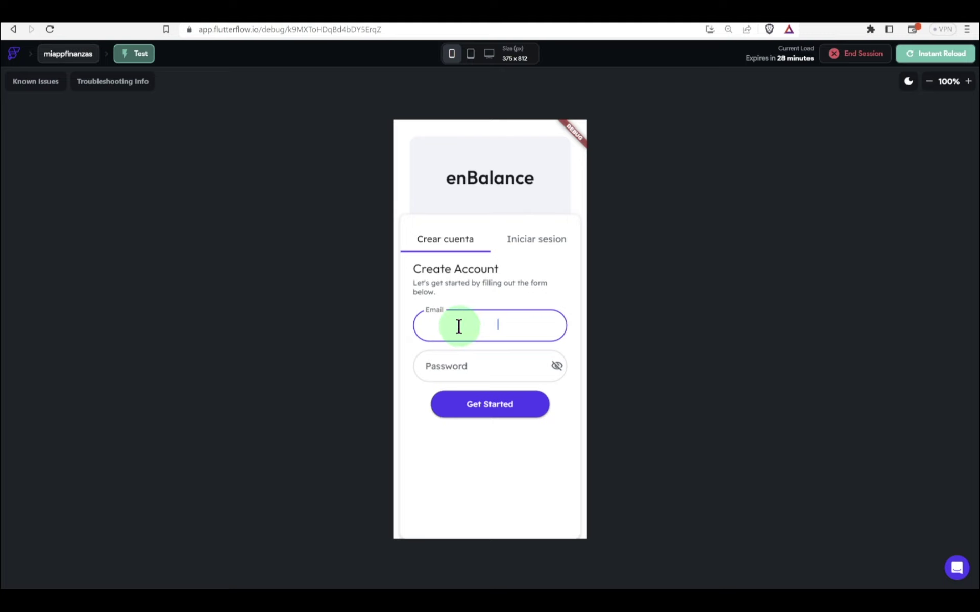
# Step: Restore the saved address in the test app's email field
pyautogui.hotkey('ctrl', 'z')
pyautogui.press('BackSpace')
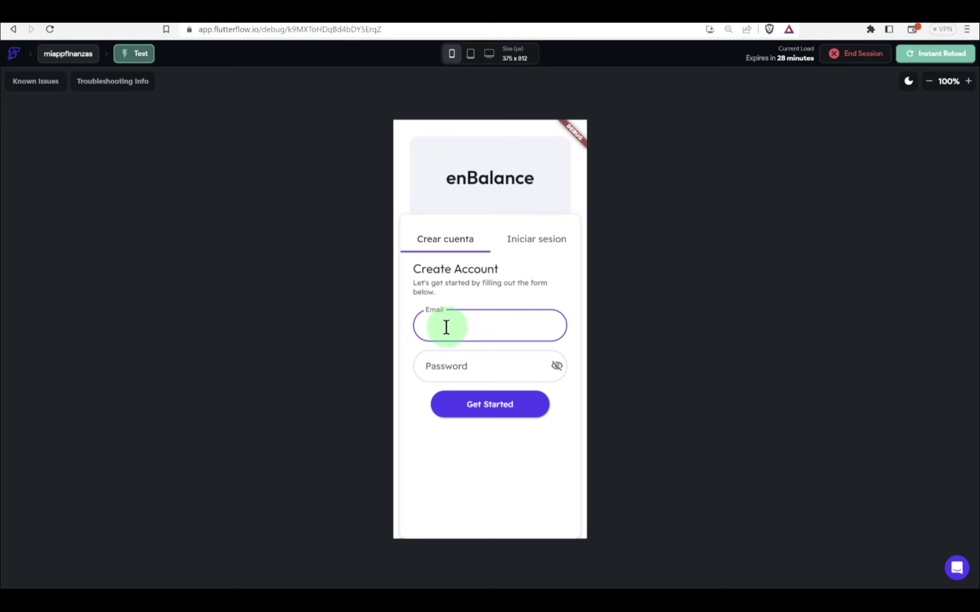
pyautogui.hotkey('ctrl', 'z')
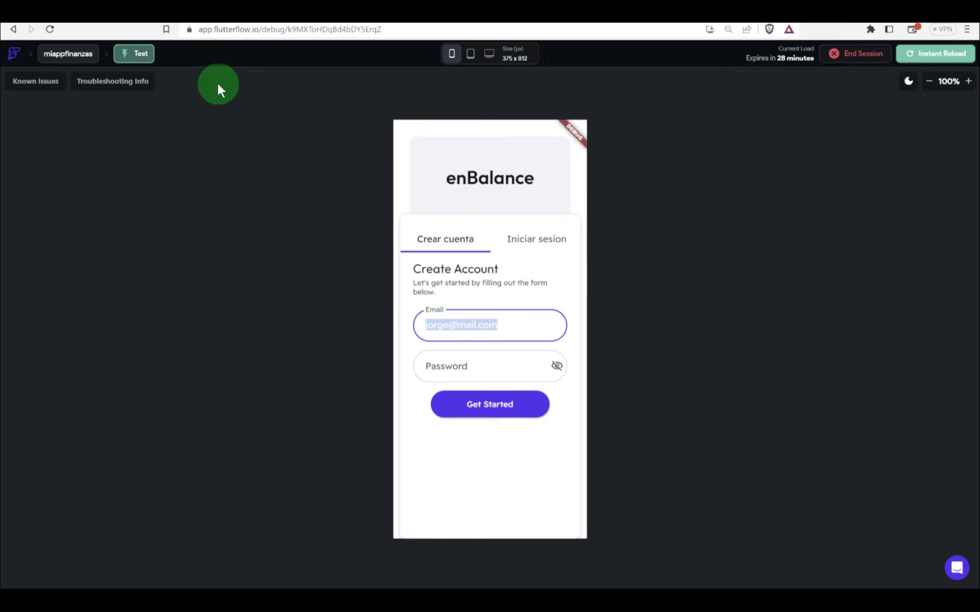
# Step: Set the Crear cuenta form's Email field text colour to Primary Text
pyautogui.click(182, 24)
pyautogui.click(275, 105)
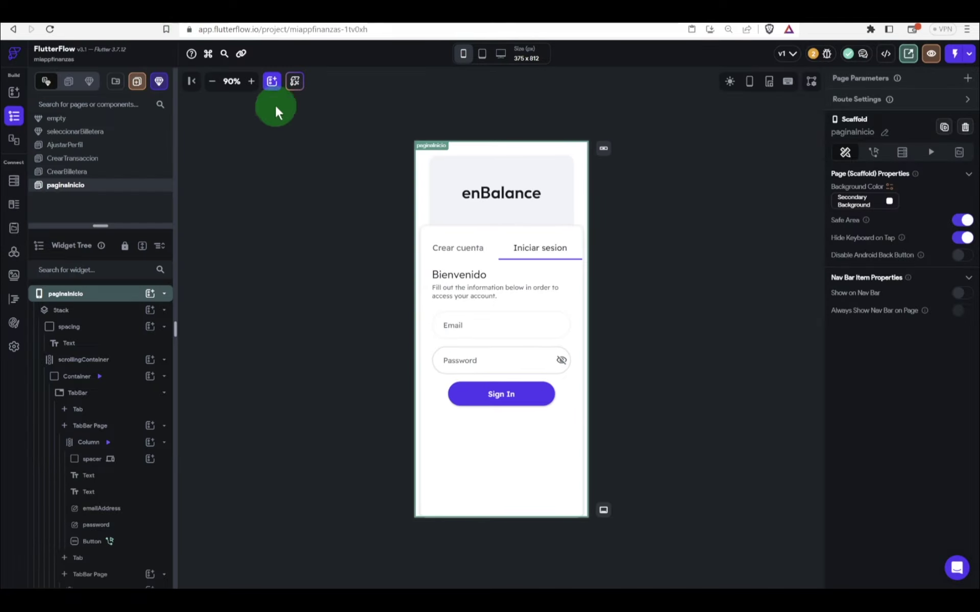
pyautogui.click(457, 317)
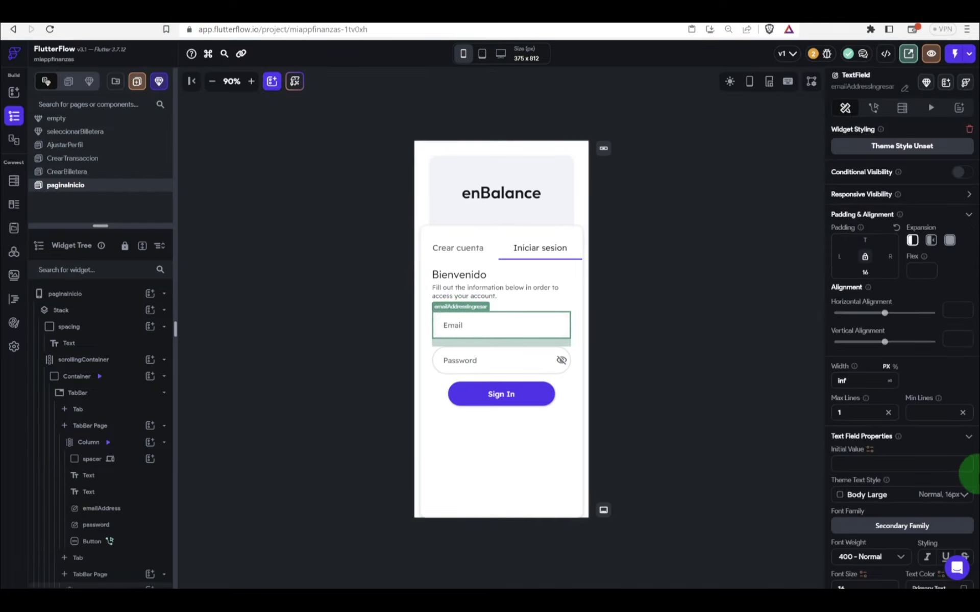
pyautogui.scroll(-5, 967, 462)
pyautogui.scroll(5, 955, 400)
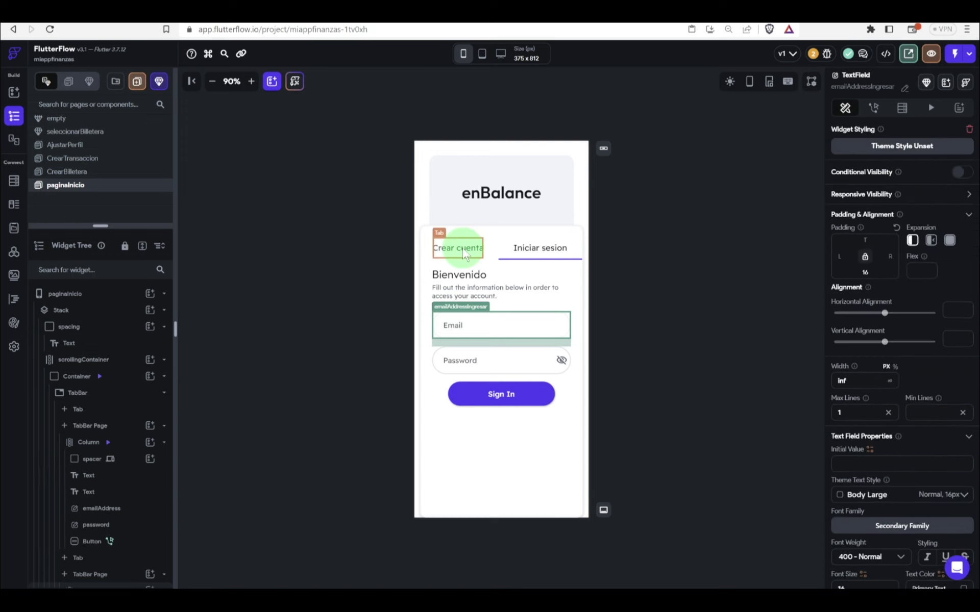
pyautogui.click(454, 247)
pyautogui.click(493, 330)
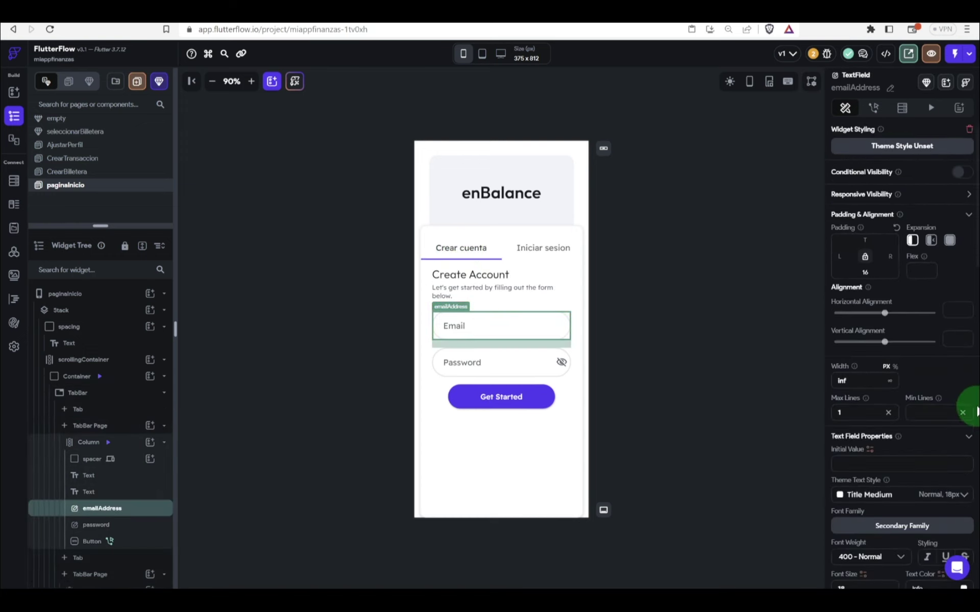
pyautogui.scroll(-5, 967, 406)
pyautogui.click(962, 316)
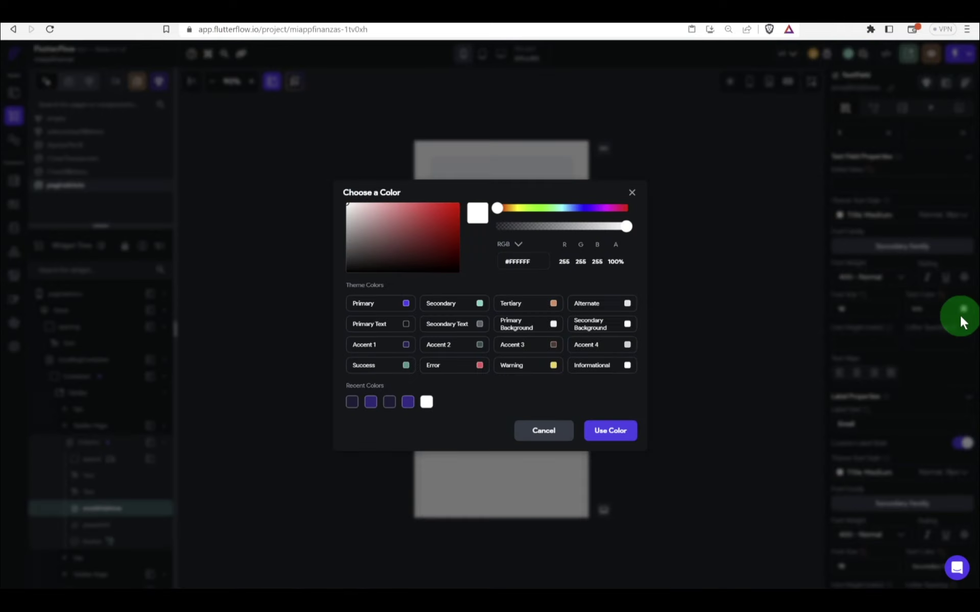
pyautogui.click(379, 331)
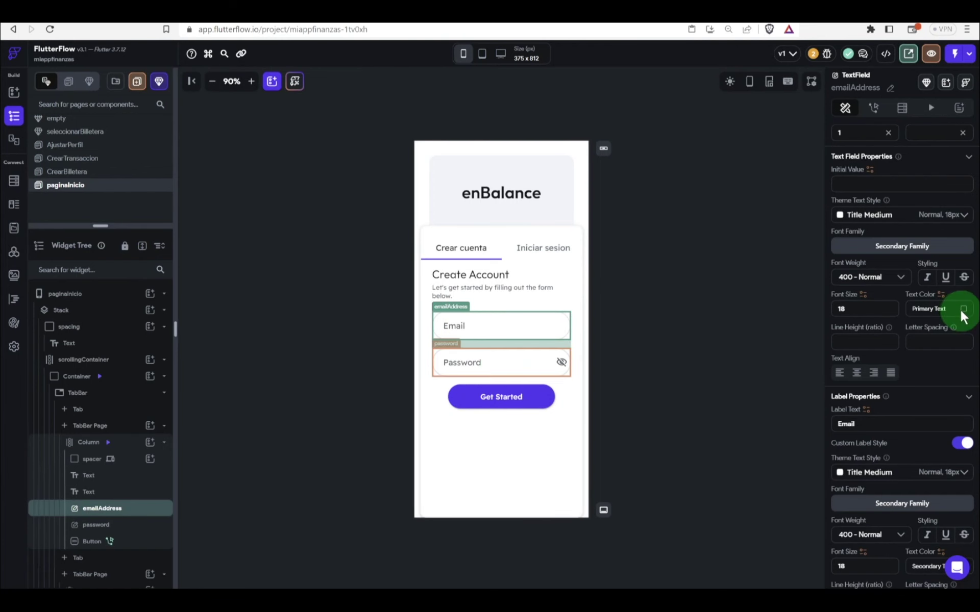
# Step: Set the sign-up Password field's text colour to Primary Text
pyautogui.click(516, 353)
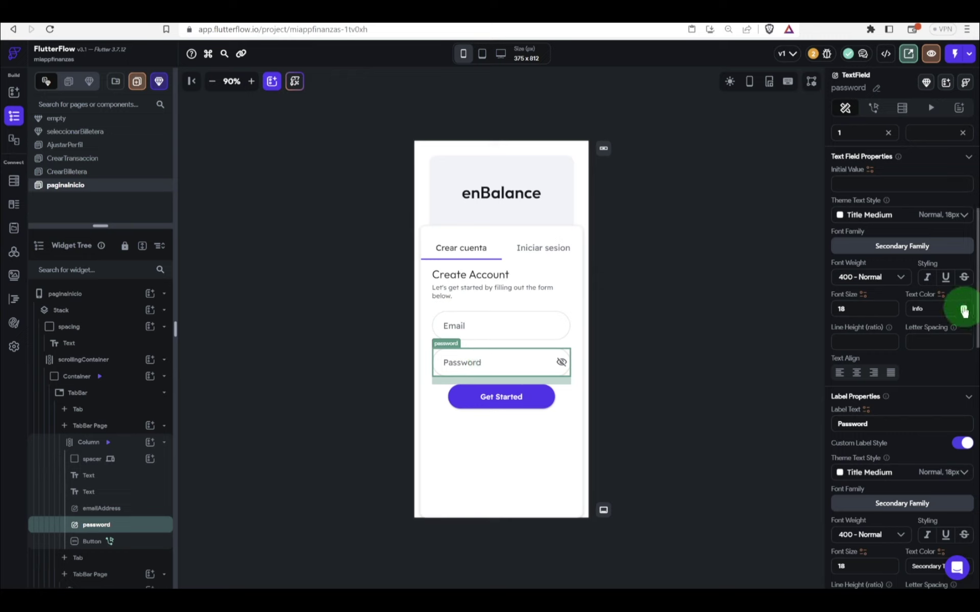
pyautogui.click(925, 307)
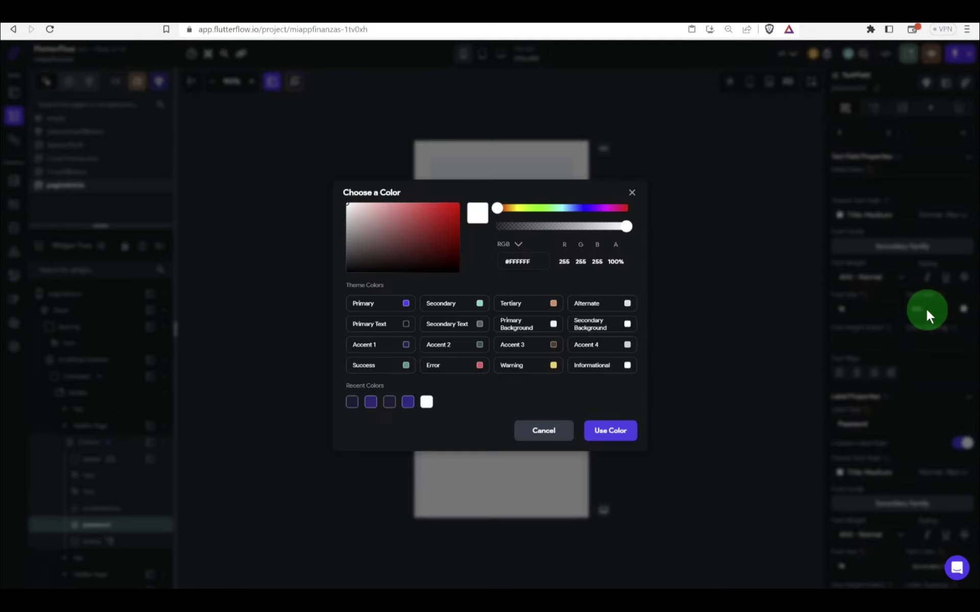
pyautogui.click(389, 324)
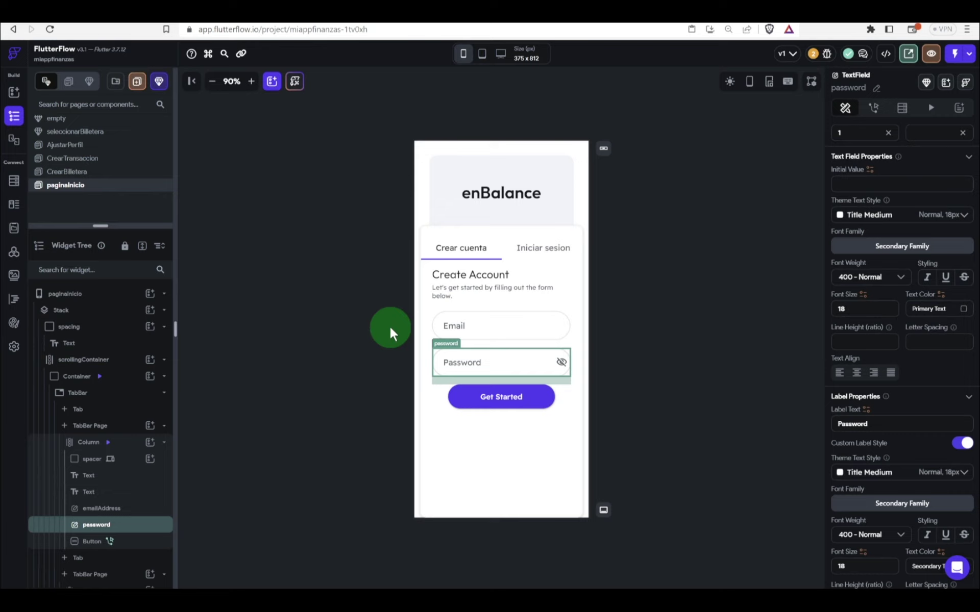
pyautogui.click(346, 342)
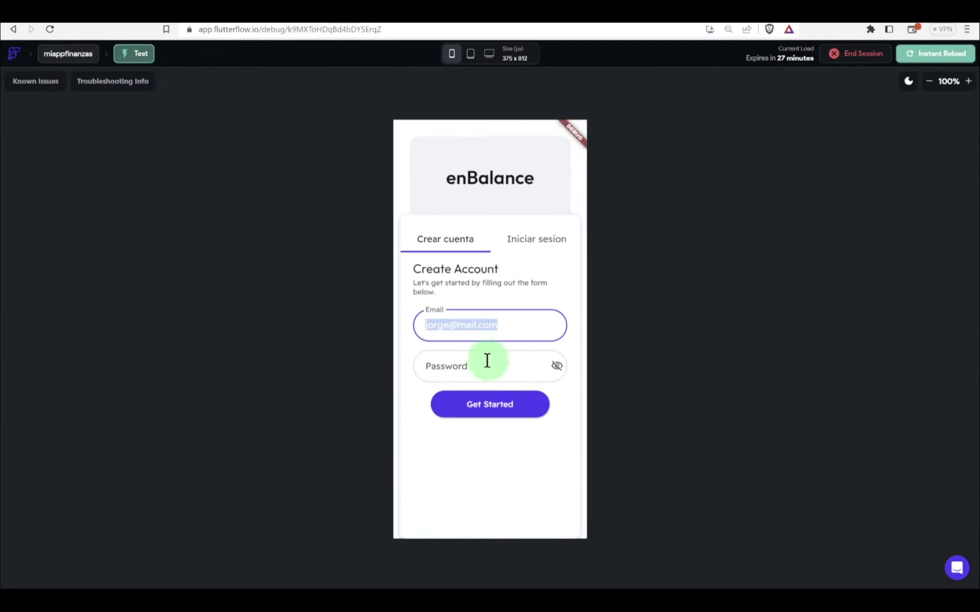
# Step: Enter a password in the test app and submit the new account sign-up
pyautogui.click(476, 362)
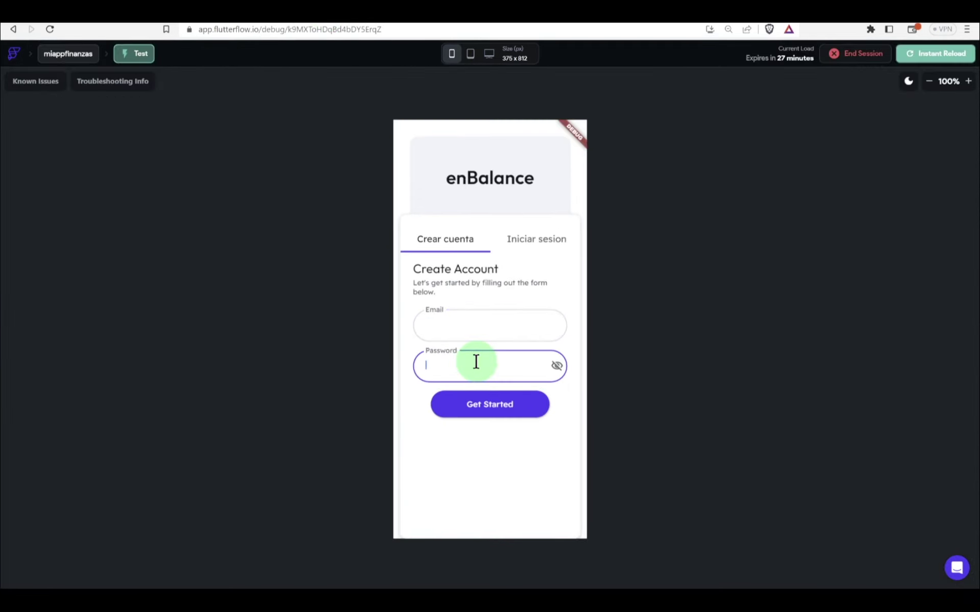
pyautogui.write('123')
pyautogui.click(493, 404)
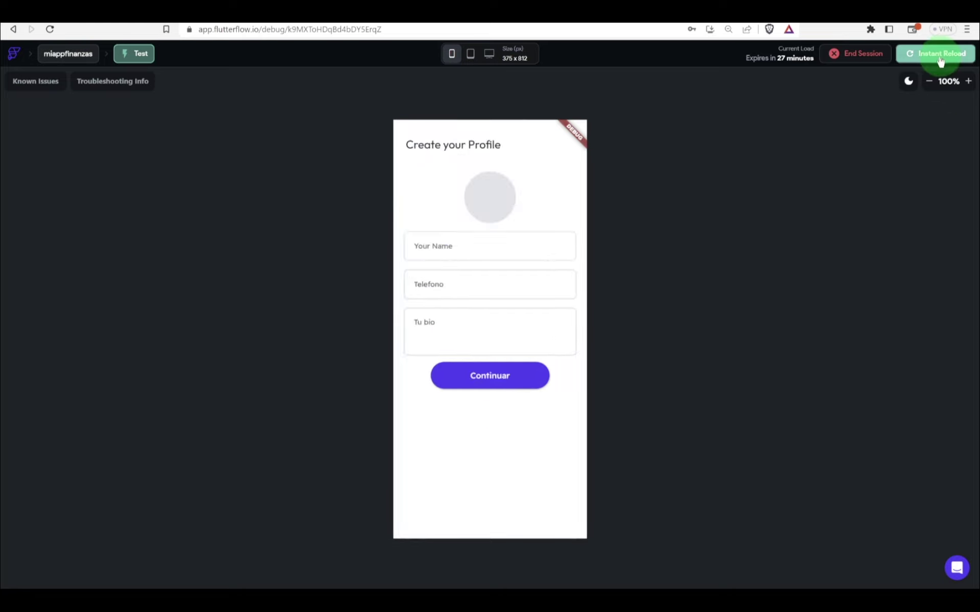
# Step: Upload a profile photo from the gallery's Pictures folder
pyautogui.click(571, 254)
pyautogui.click(489, 200)
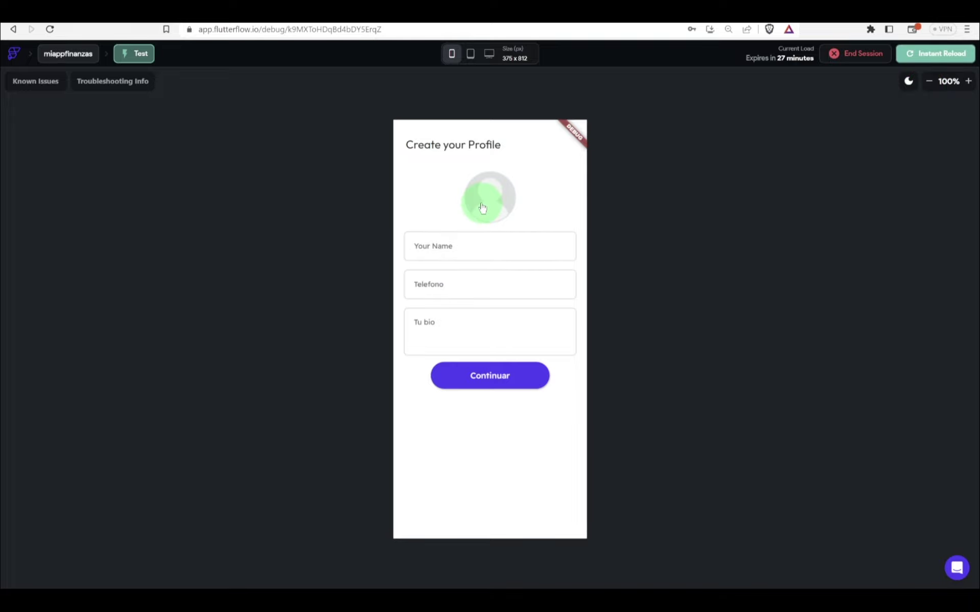
pyautogui.click(493, 203)
pyautogui.click(474, 513)
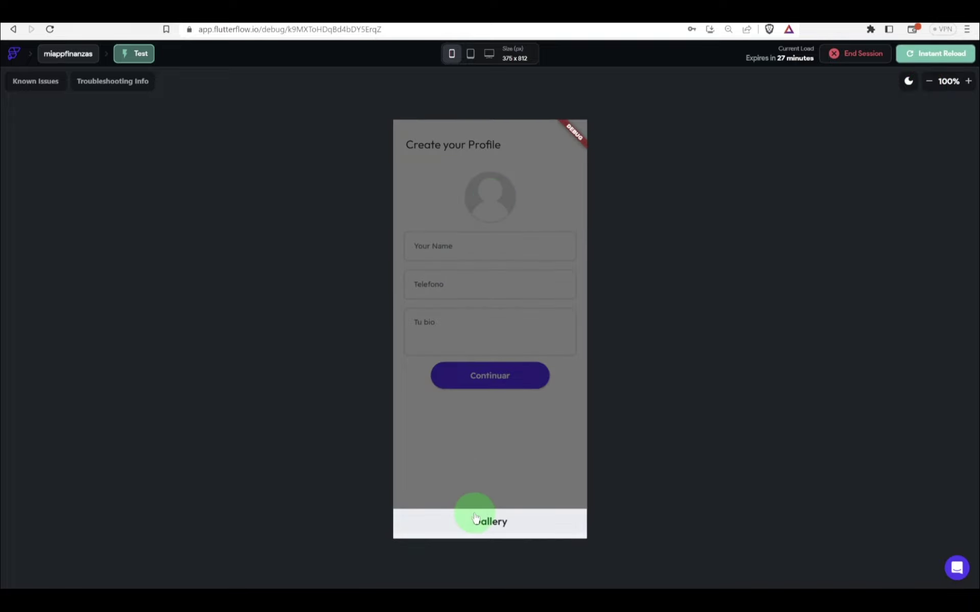
pyautogui.click(476, 360)
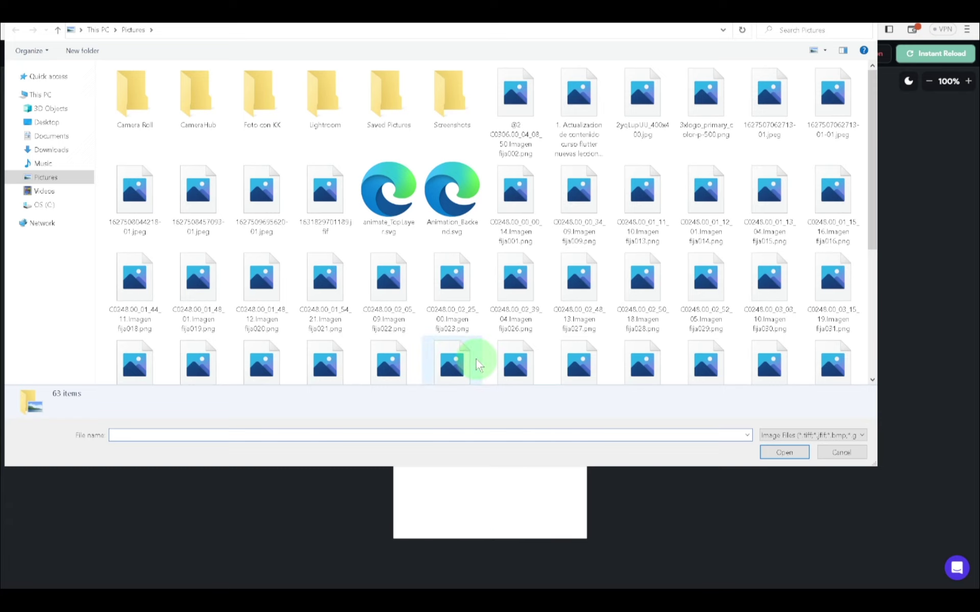
pyautogui.scroll(-5, 476, 360)
pyautogui.doubleClick(513, 242)
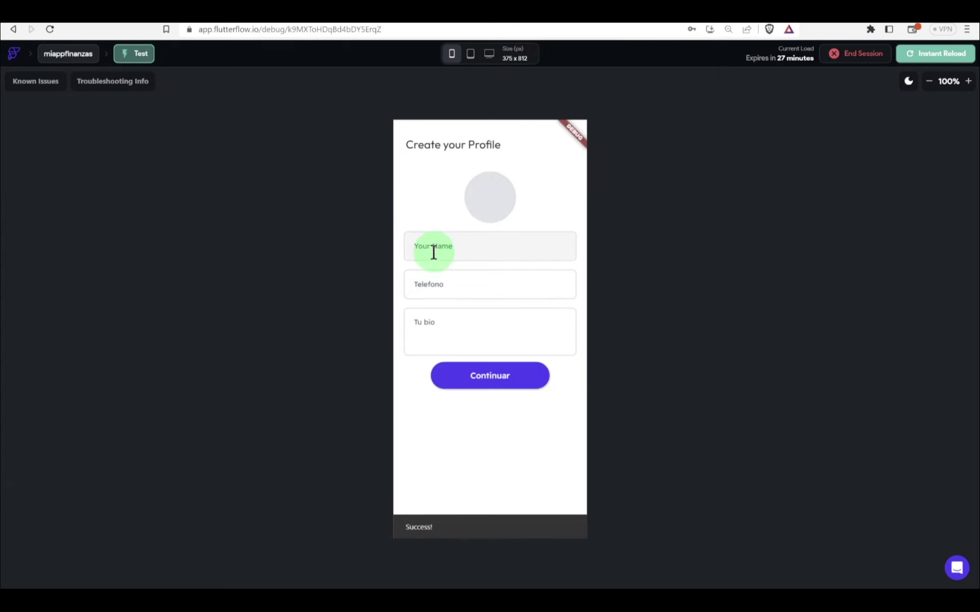
# Step: Fill in the user's name, phone number and bio 'Mi bio en el app', then submit with Continuar
pyautogui.click(433, 252)
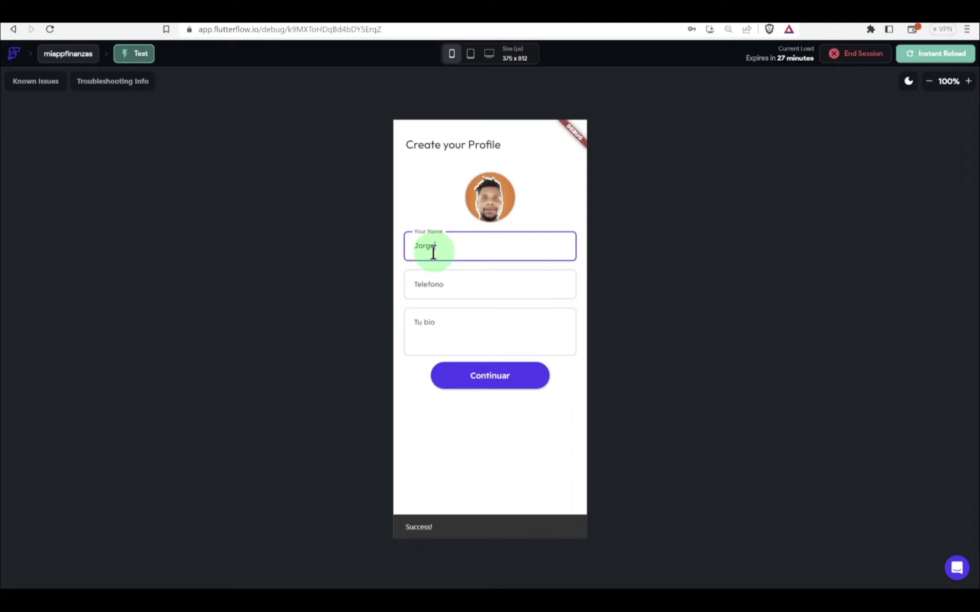
pyautogui.press('Tab')
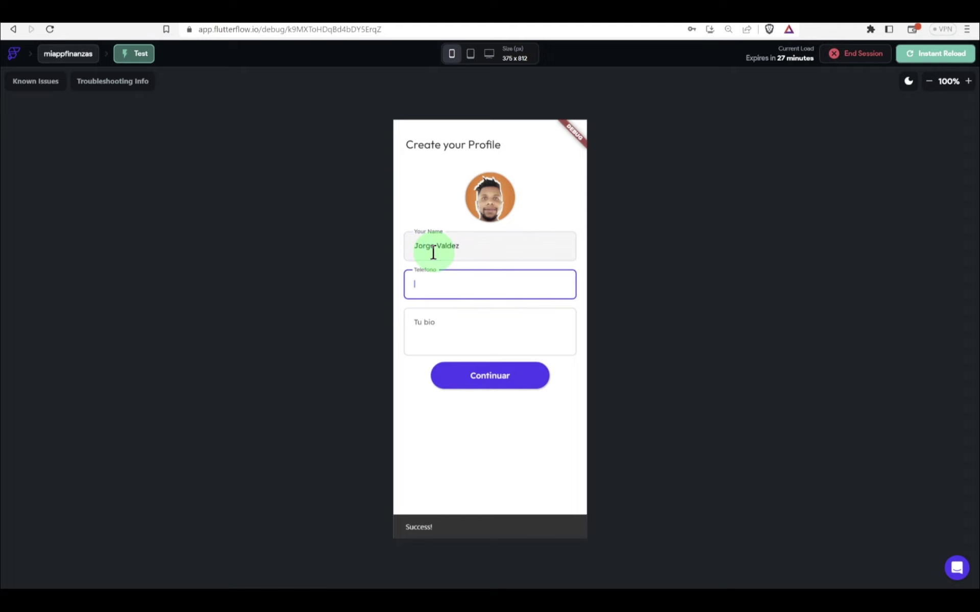
pyautogui.write('099999999999')
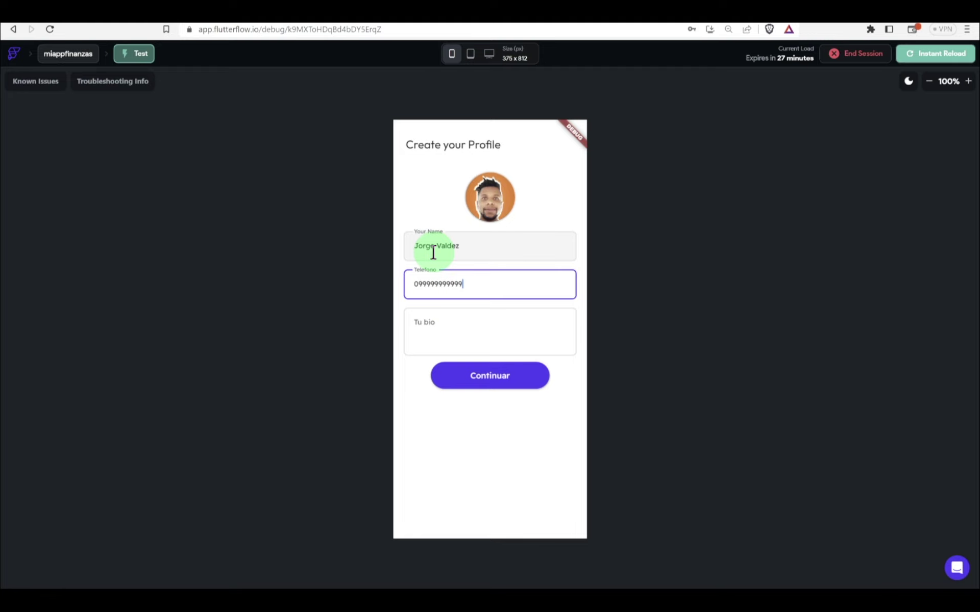
pyautogui.press('Tab')
pyautogui.write('Mi b')
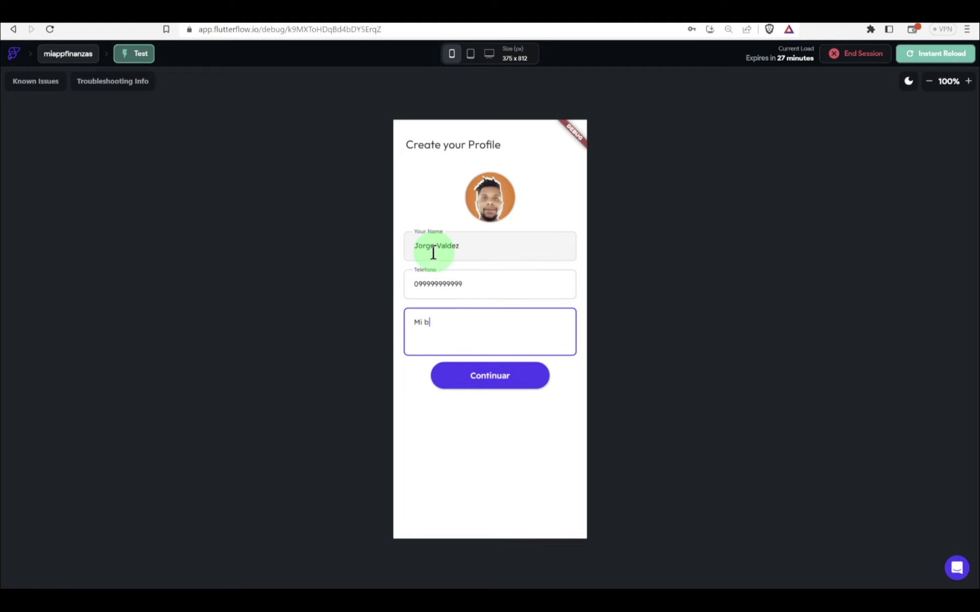
pyautogui.write('io en el app')
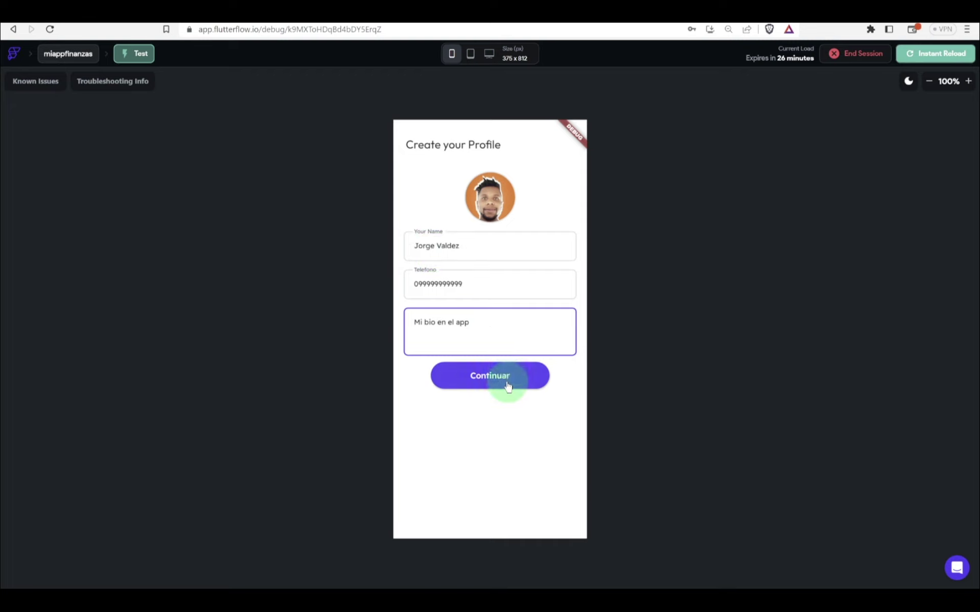
pyautogui.click(508, 386)
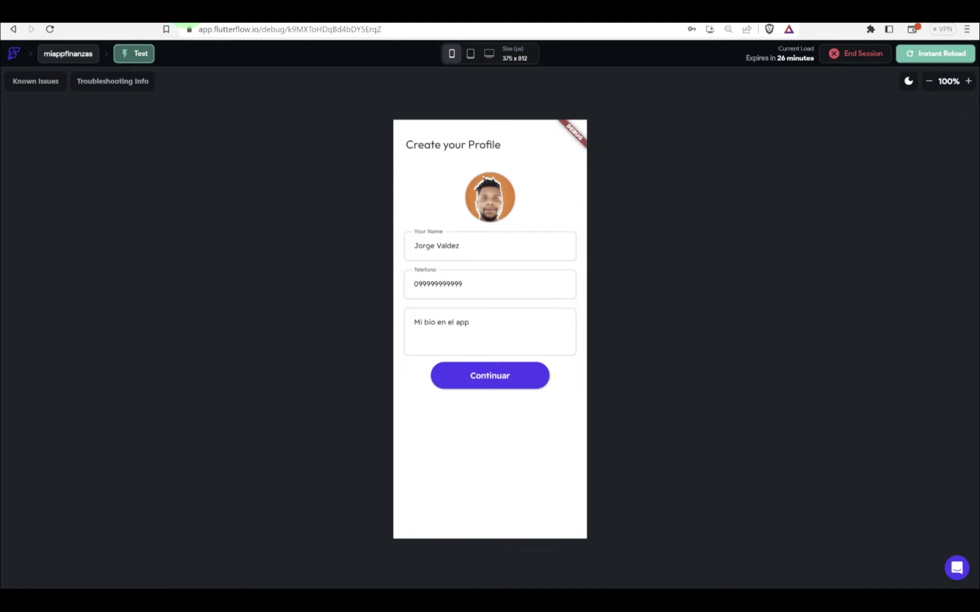
# Step: Check the new user's record in the Firestore Data Manager, then return to the users schema
pyautogui.click(187, 19)
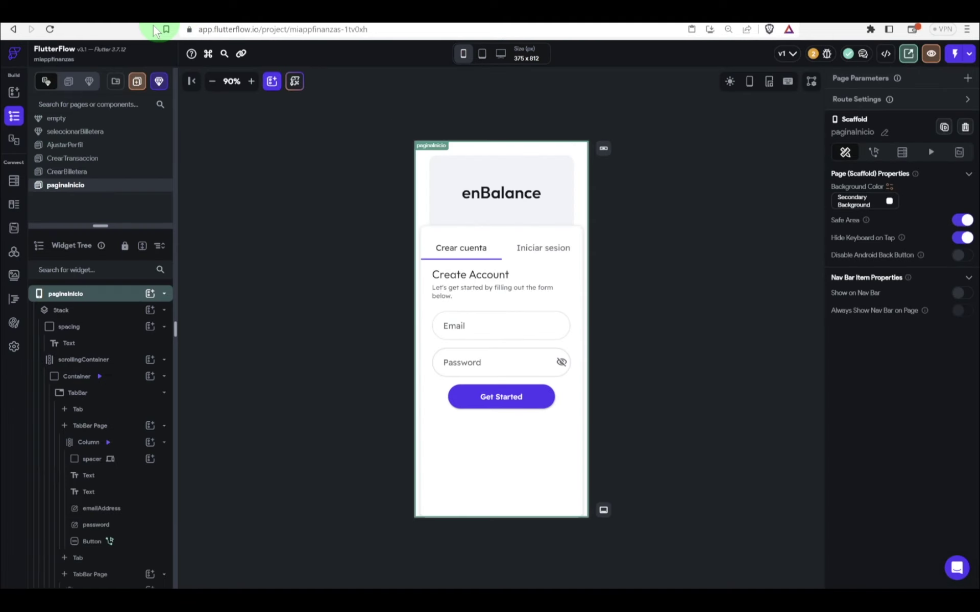
pyautogui.click(14, 182)
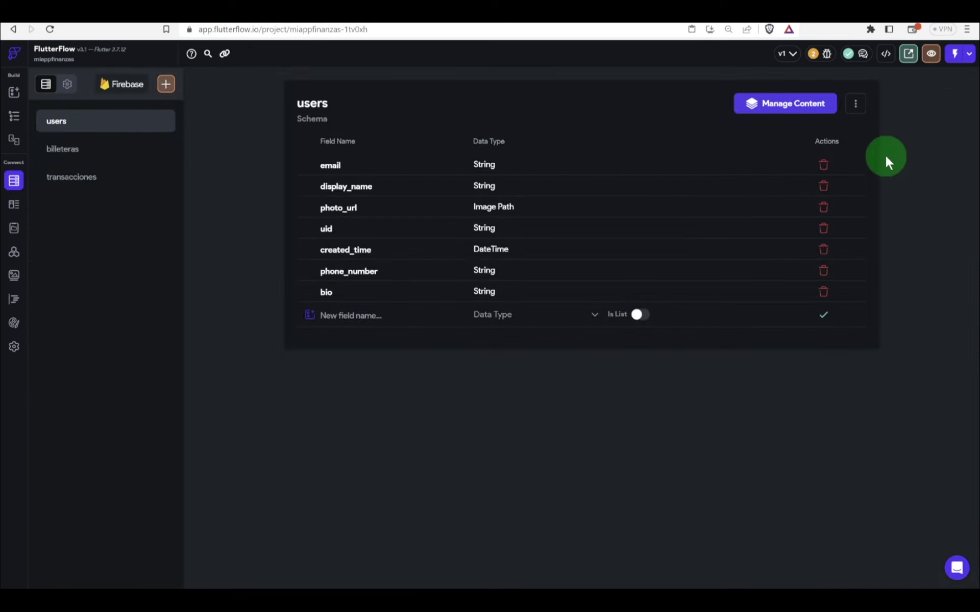
pyautogui.click(799, 106)
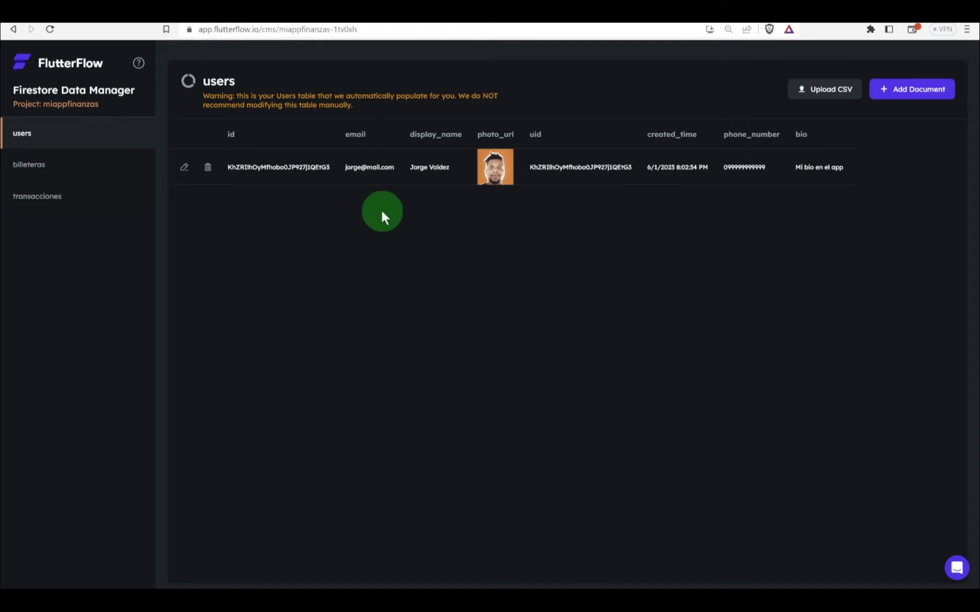
pyautogui.click(196, 23)
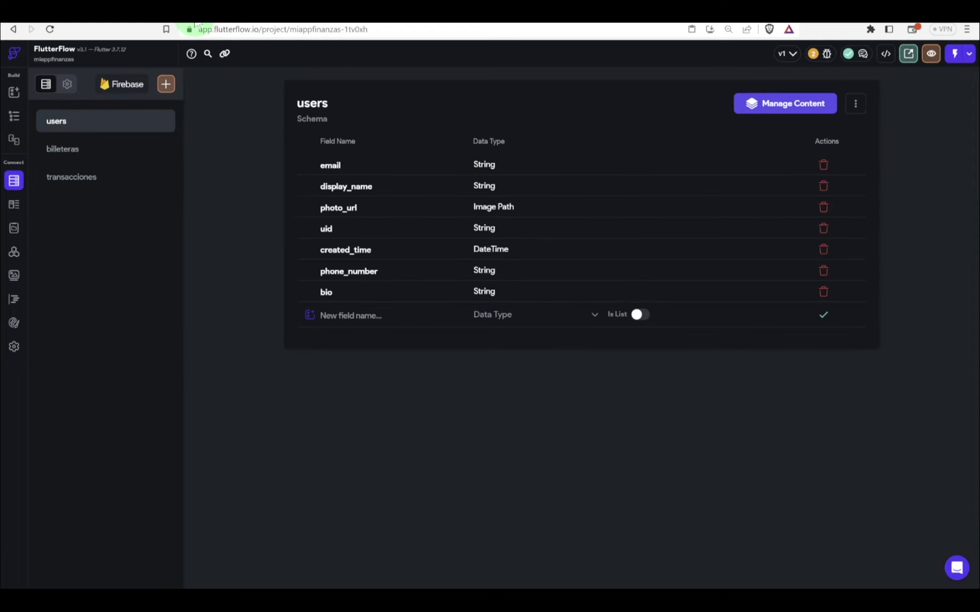
# Step: Add a Navigate To HomePage action after the document update on AjustarPerfil's Continuar button
pyautogui.click(13, 117)
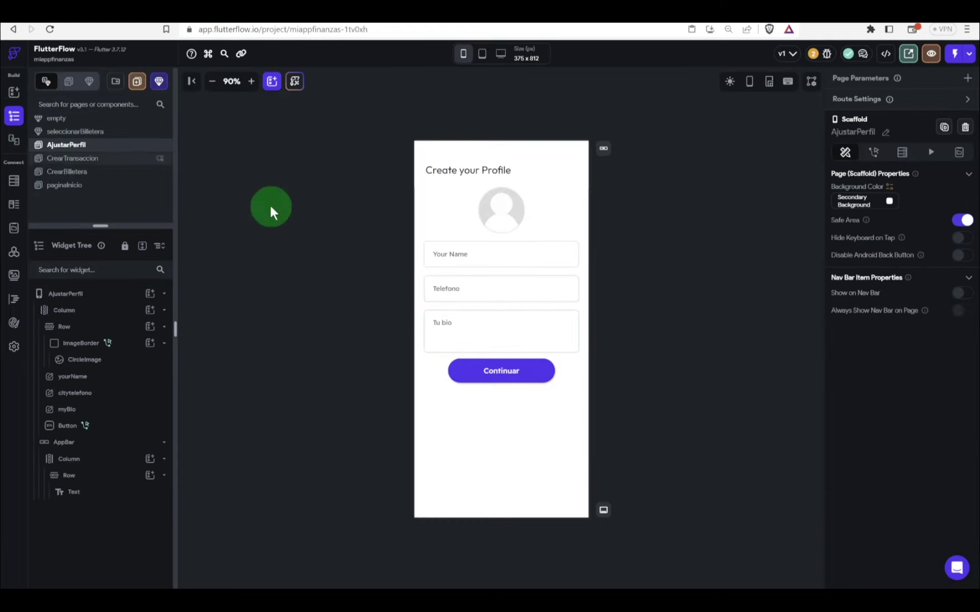
pyautogui.click(500, 370)
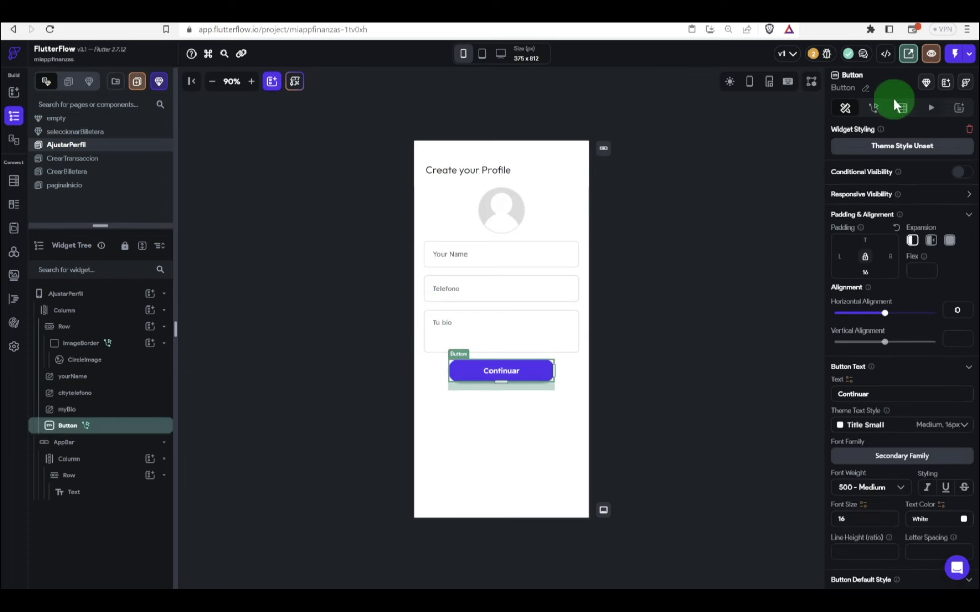
pyautogui.click(872, 106)
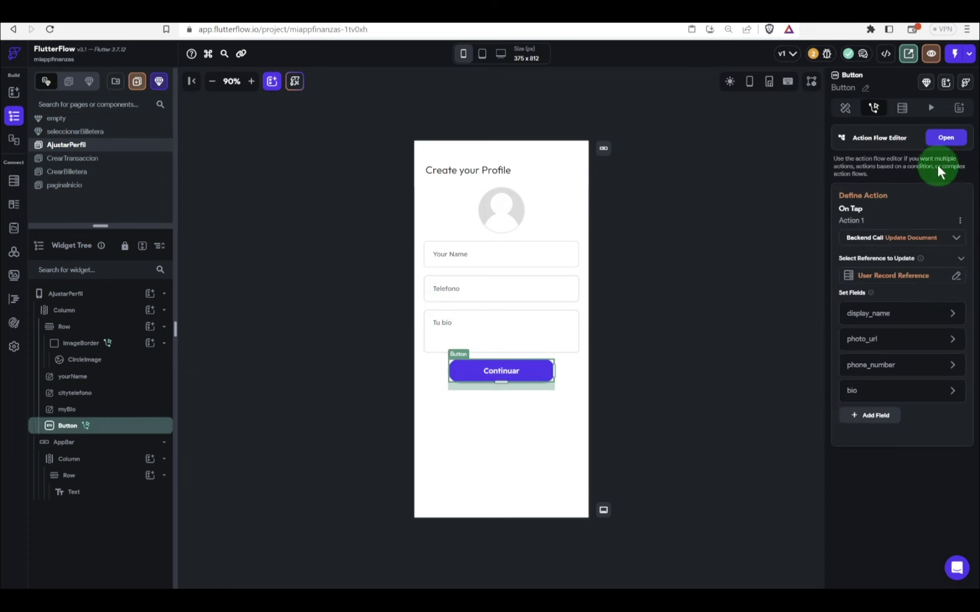
pyautogui.click(943, 143)
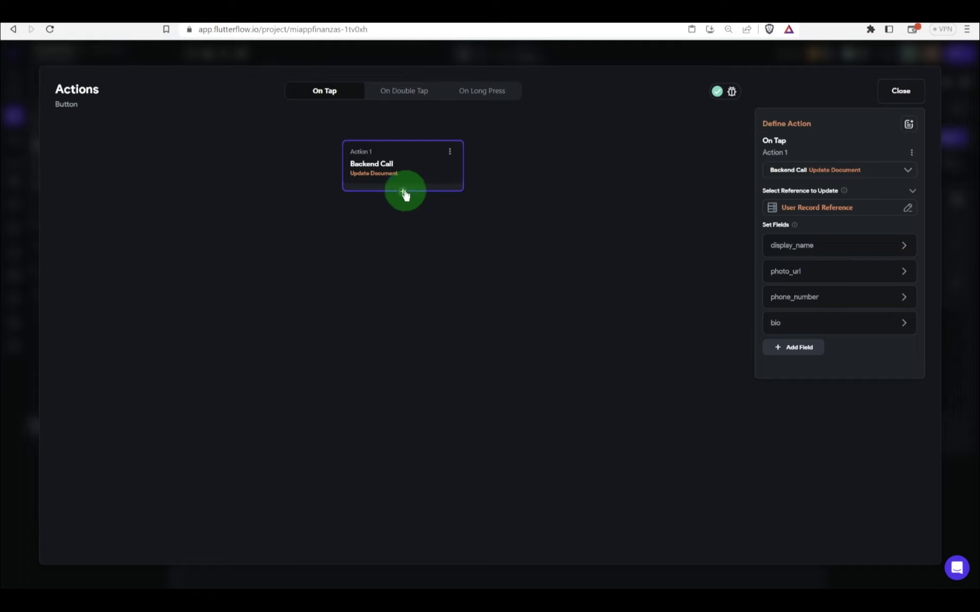
pyautogui.click(401, 188)
pyautogui.click(403, 213)
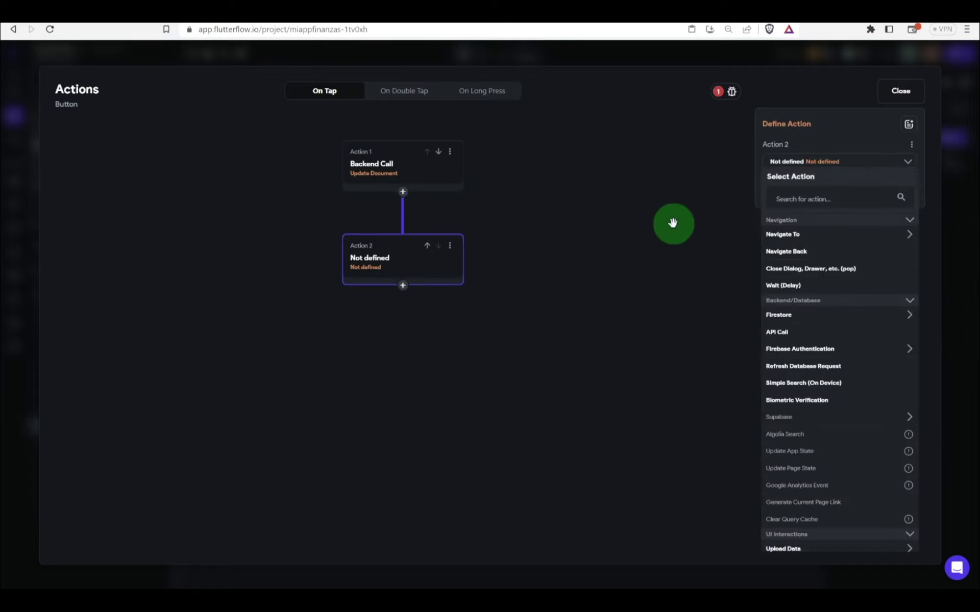
pyautogui.click(795, 199)
pyautogui.write('navigate')
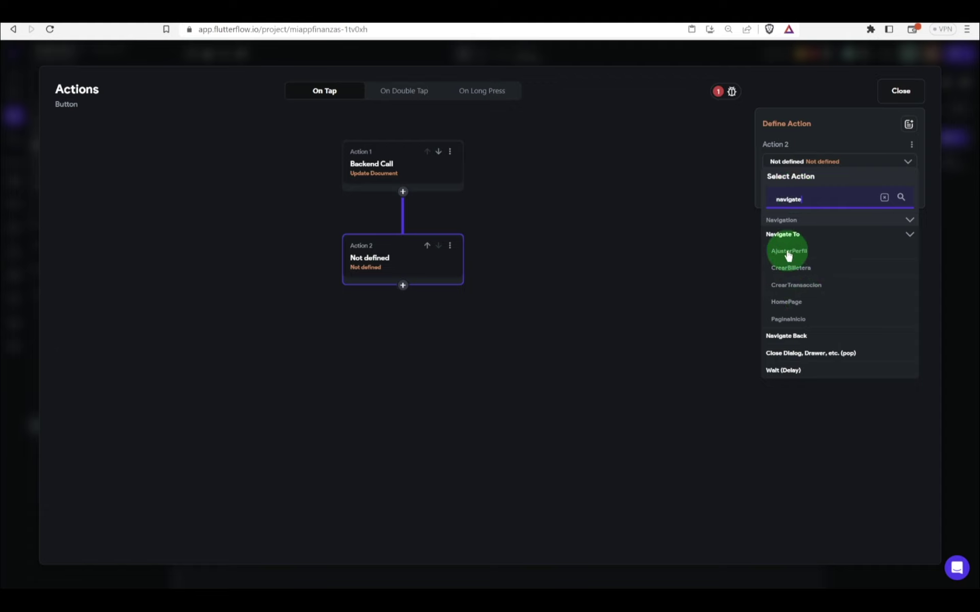
pyautogui.click(788, 302)
pyautogui.click(346, 69)
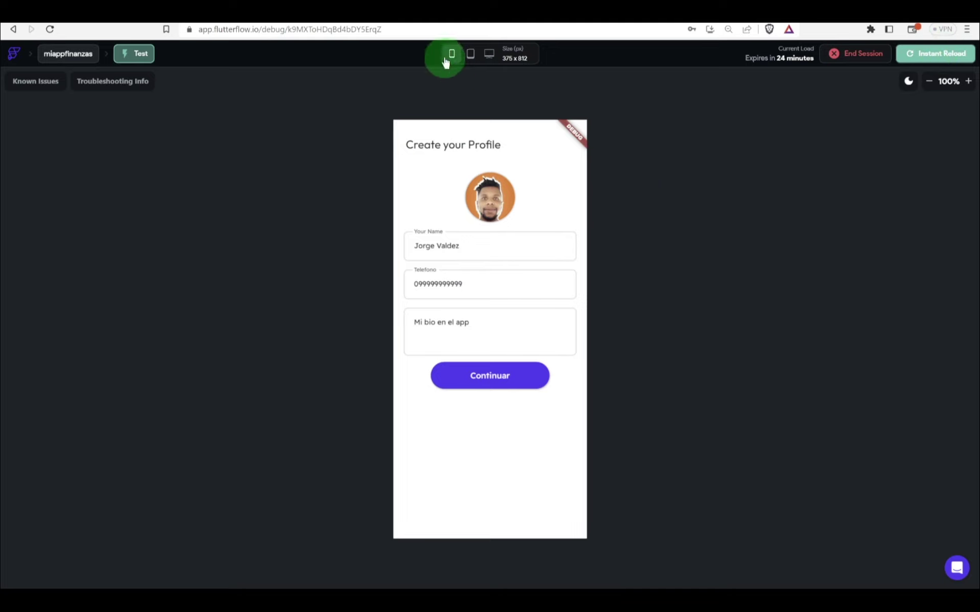
# Step: Reload the test preview, swipe through the $0 balance cards, and open the wallet picker
pyautogui.click(429, 28)
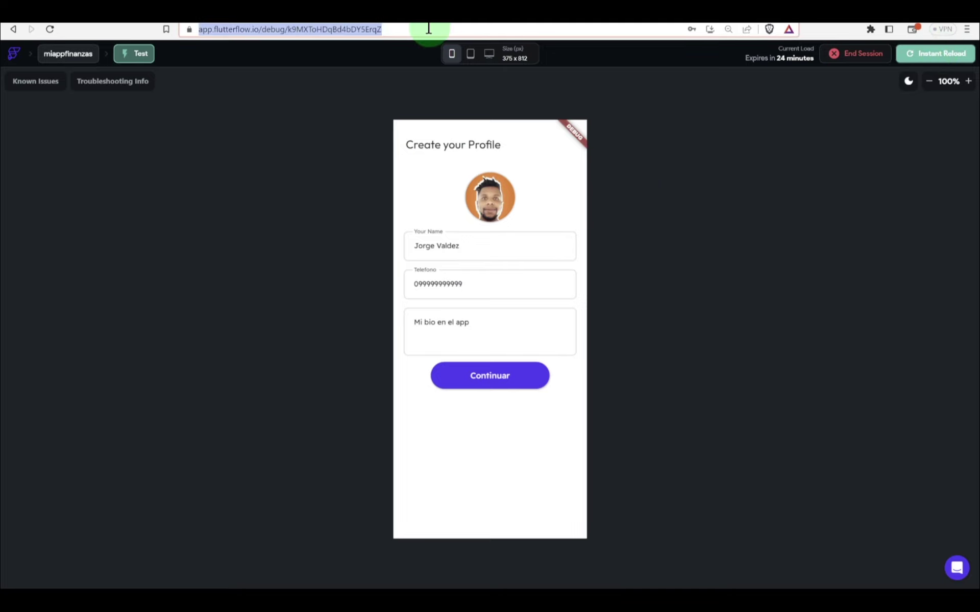
pyautogui.press('Return')
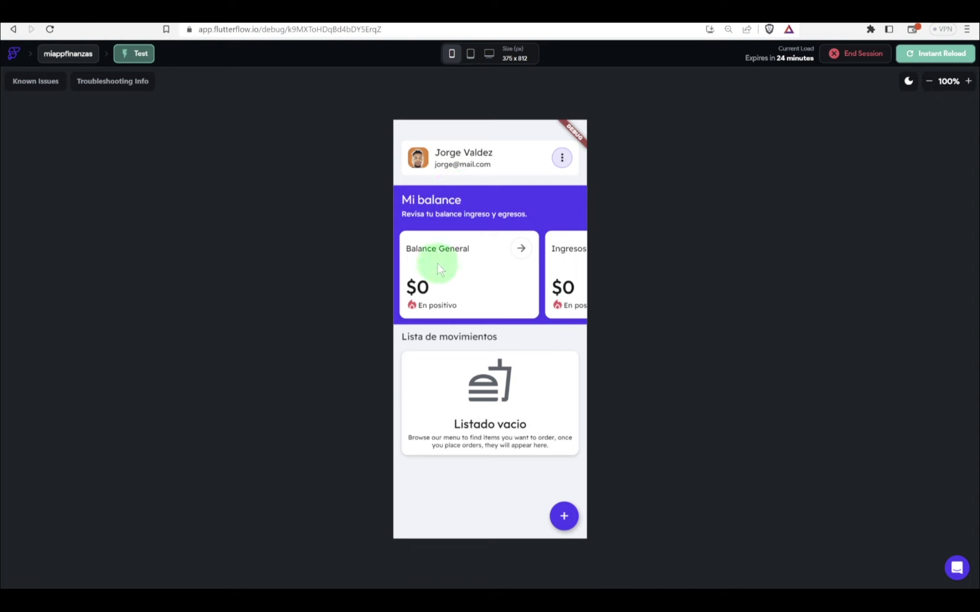
pyautogui.hscroll(5, 424, 281)
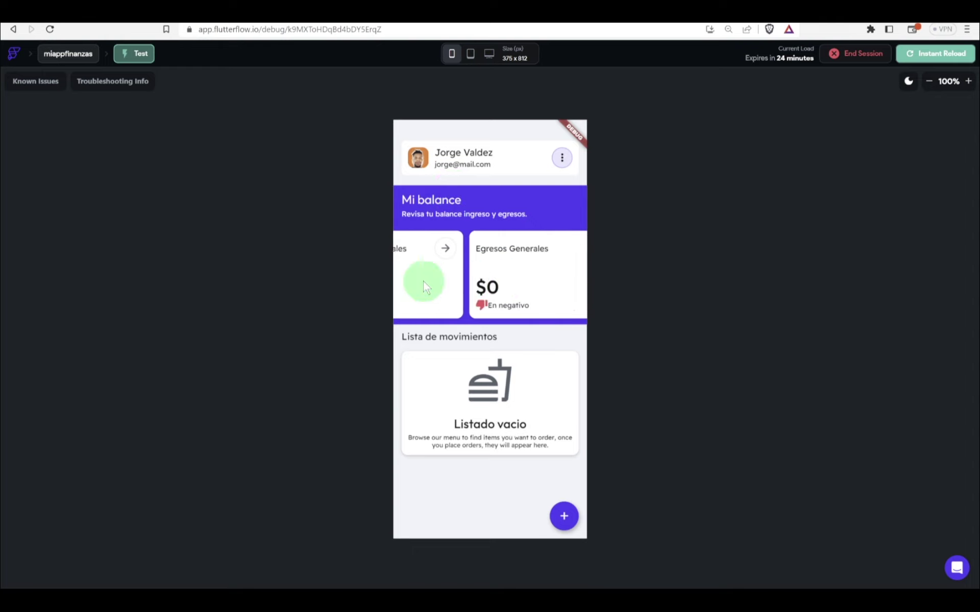
pyautogui.hscroll(-5, 485, 283)
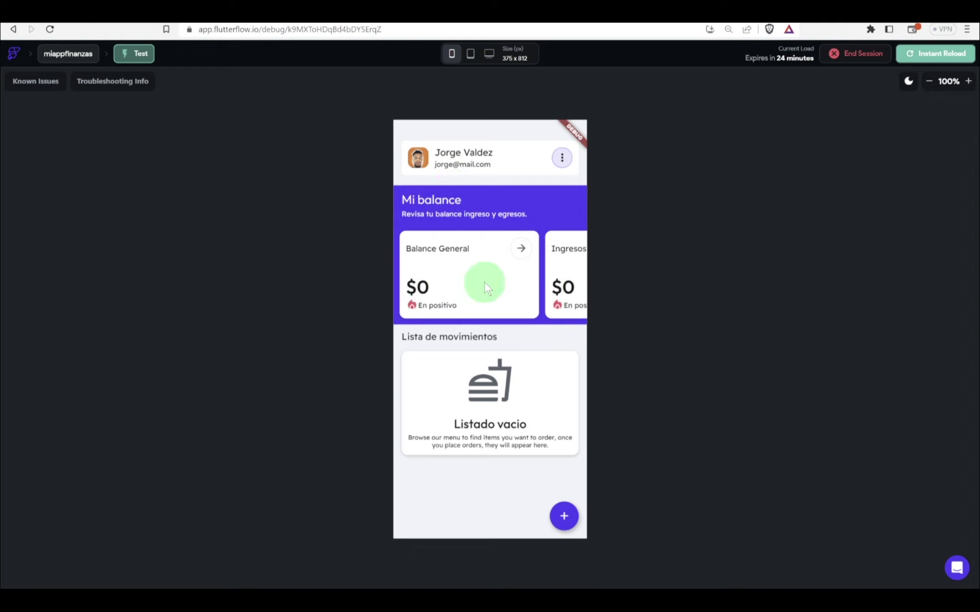
pyautogui.hscroll(5, 485, 282)
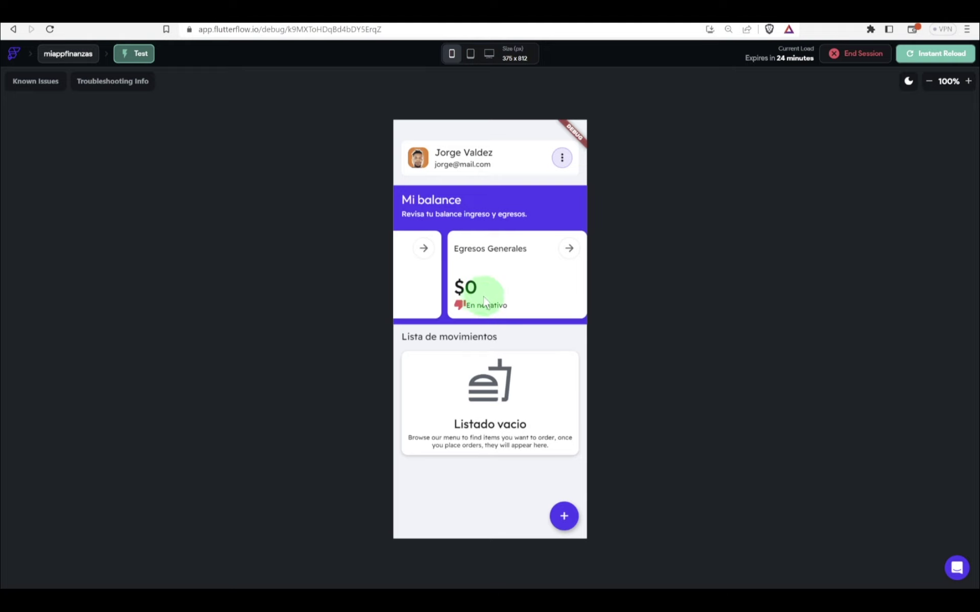
pyautogui.hscroll(-5, 484, 298)
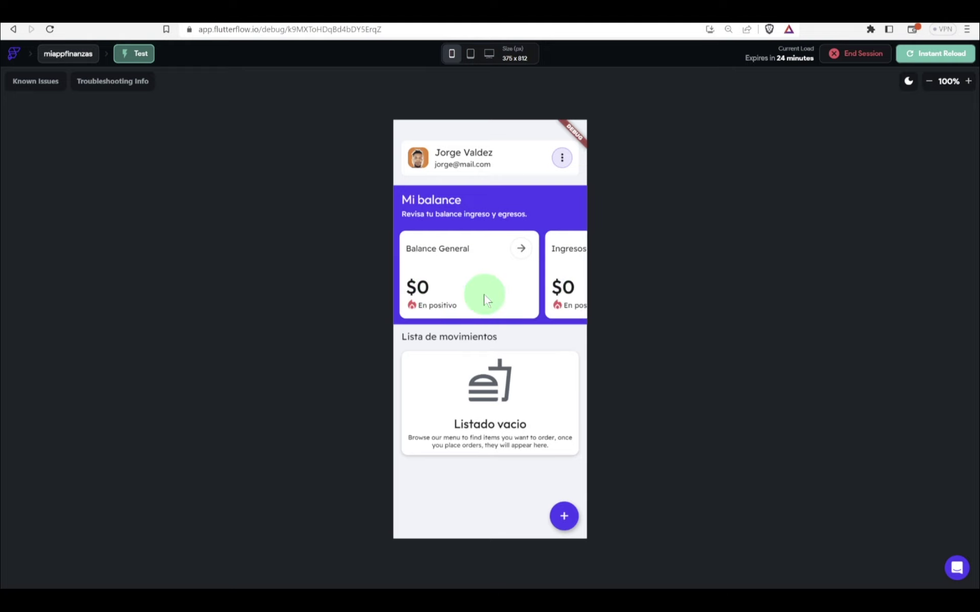
pyautogui.click(564, 515)
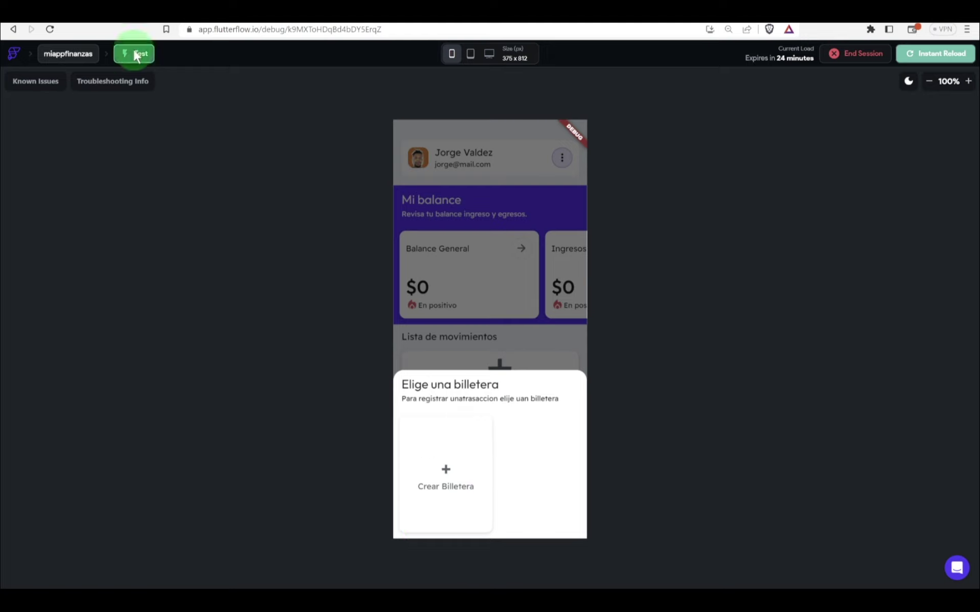
pyautogui.hotkey('ctrl', 'Tab')
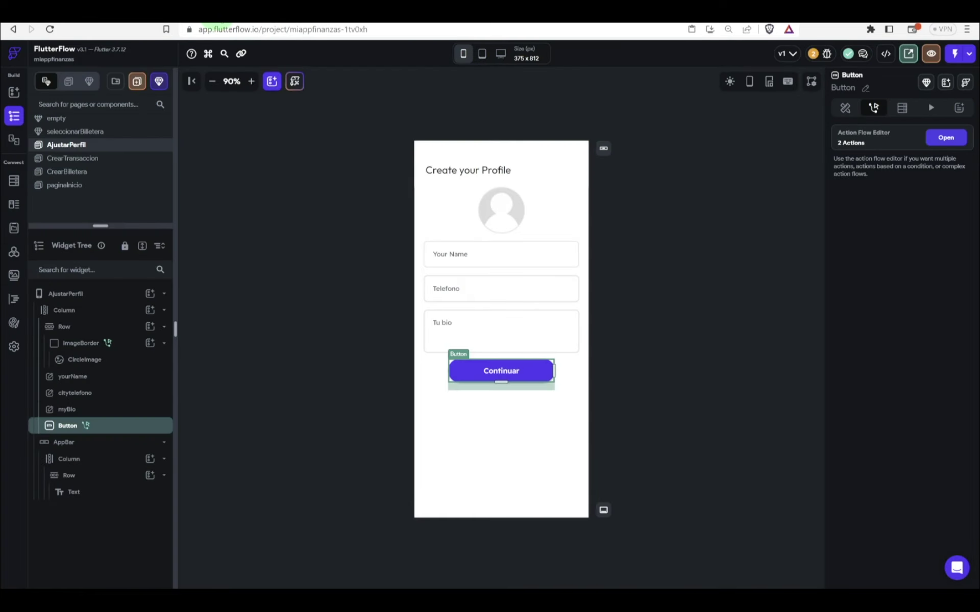
# Step: Give the seleccionarBilletera component's Crear Billetera card an On Tap Navigate To CrearBilletera action
pyautogui.click(88, 81)
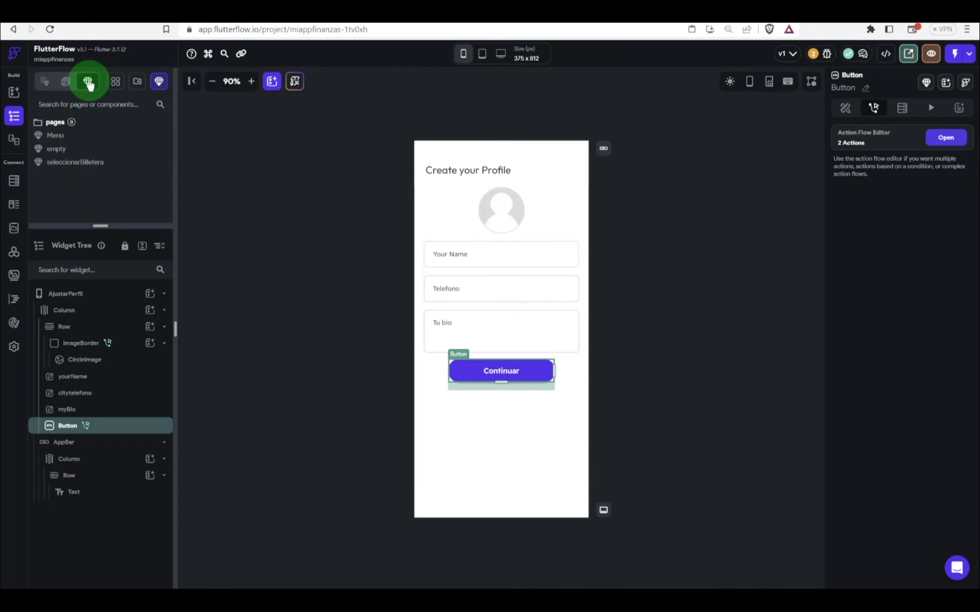
pyautogui.click(74, 168)
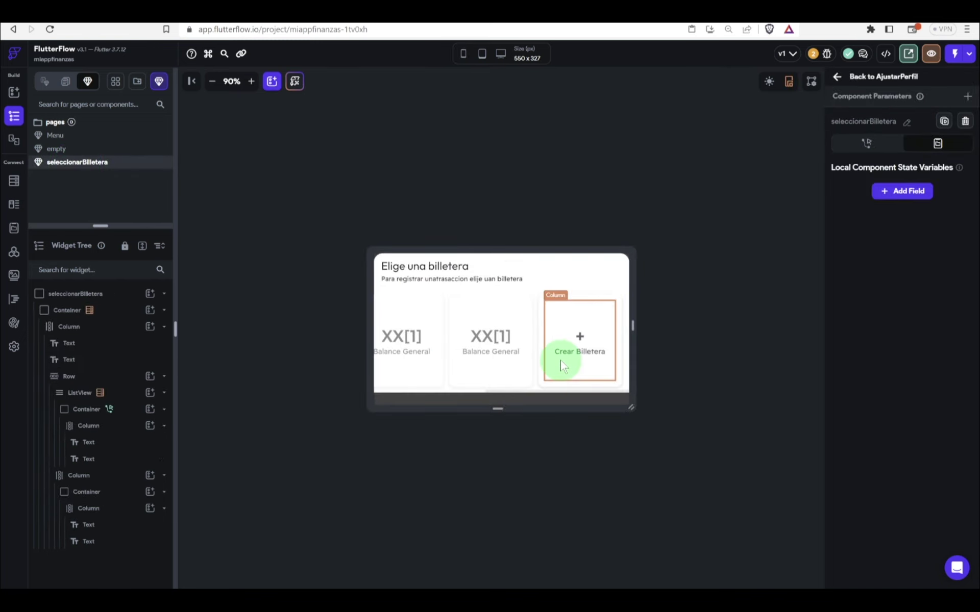
pyautogui.click(113, 424)
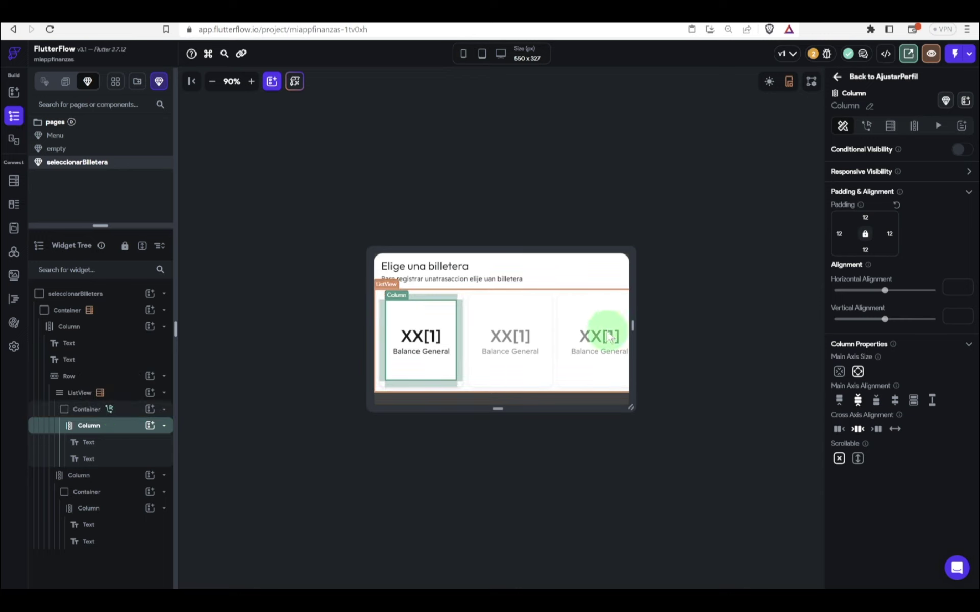
pyautogui.hscroll(3, 592, 353)
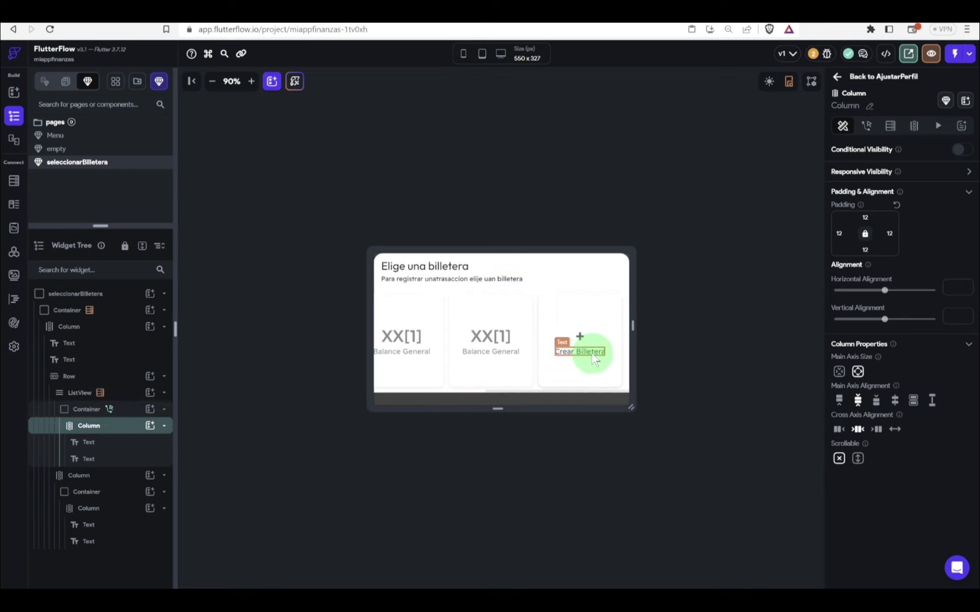
pyautogui.click(597, 391)
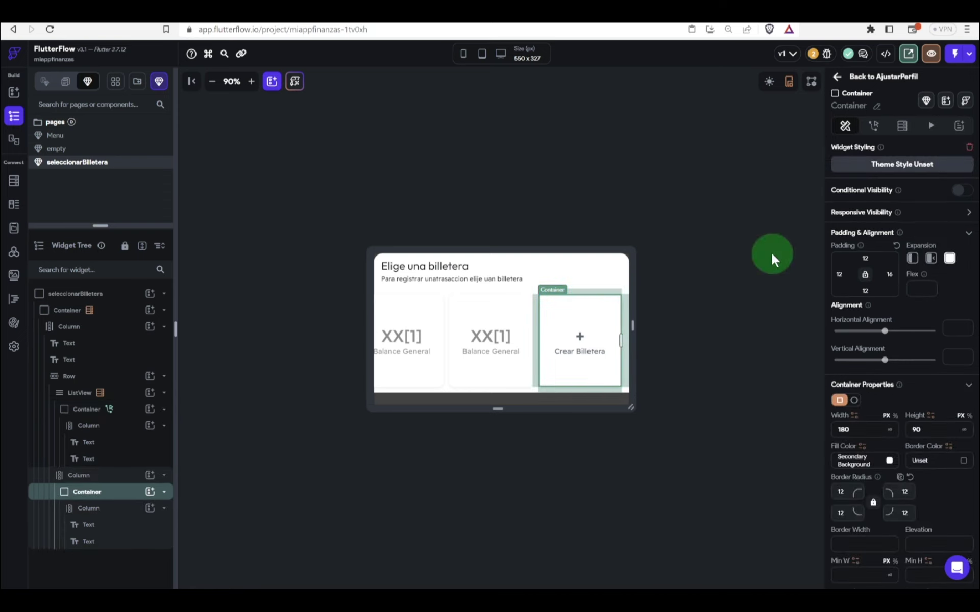
pyautogui.click(883, 126)
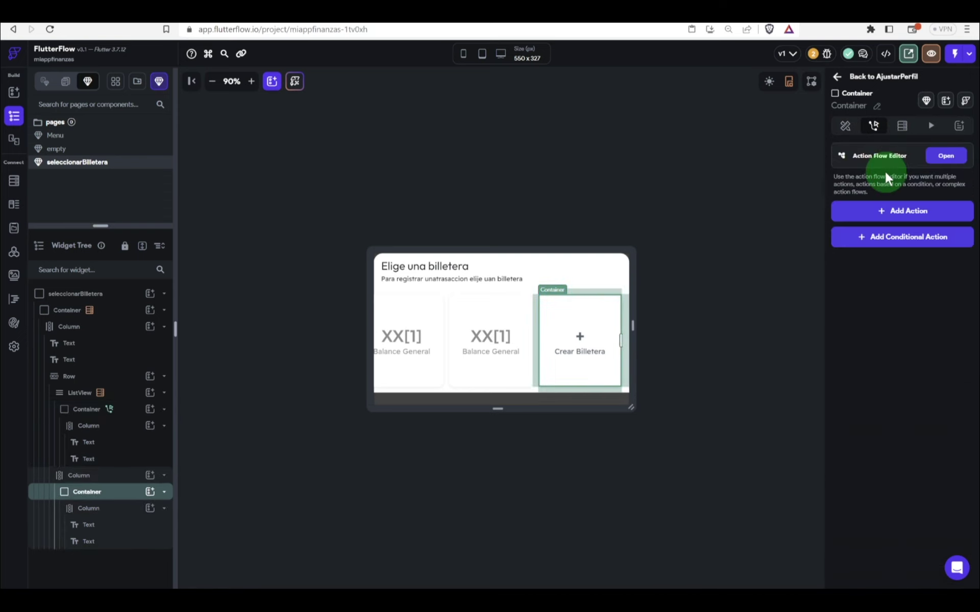
pyautogui.click(879, 221)
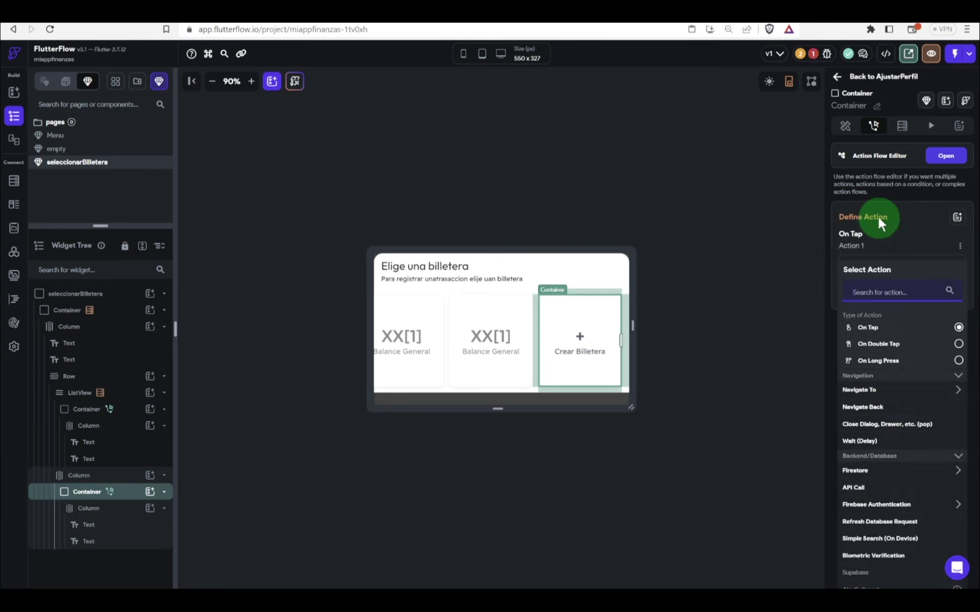
pyautogui.write('billete')
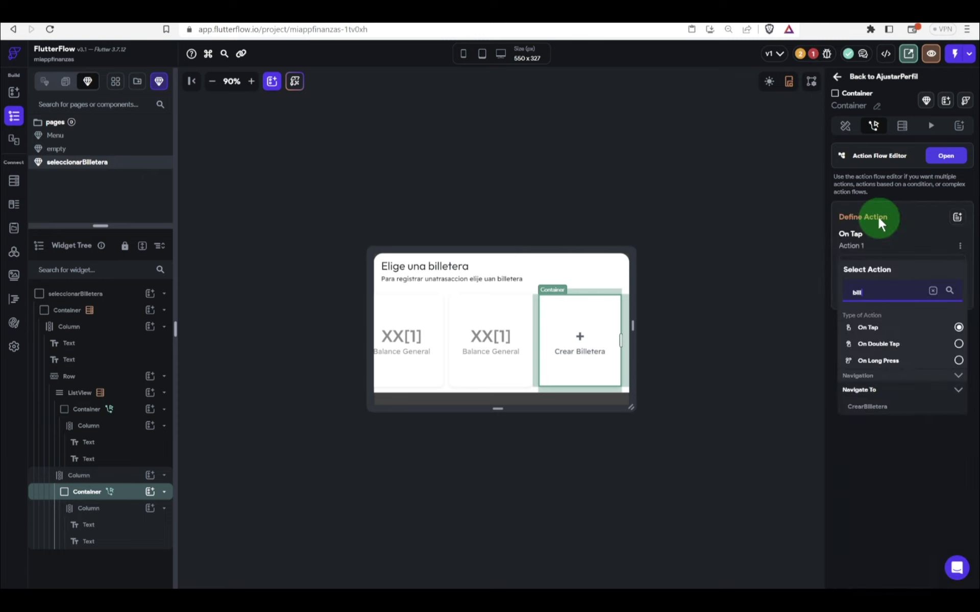
pyautogui.click(879, 406)
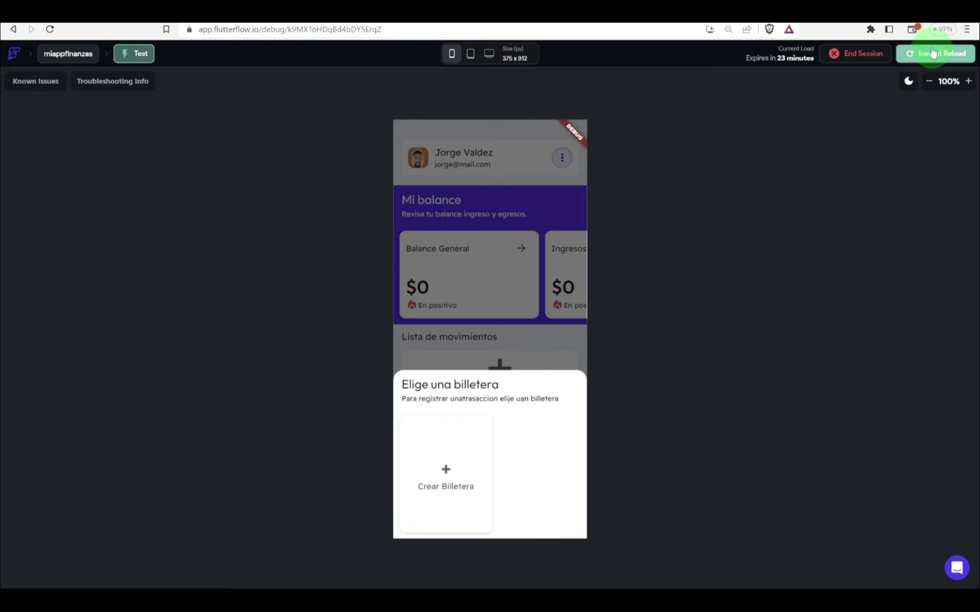
# Step: Instant-reload the test app and open the wallet creation page from the wallet picker
pyautogui.click(933, 52)
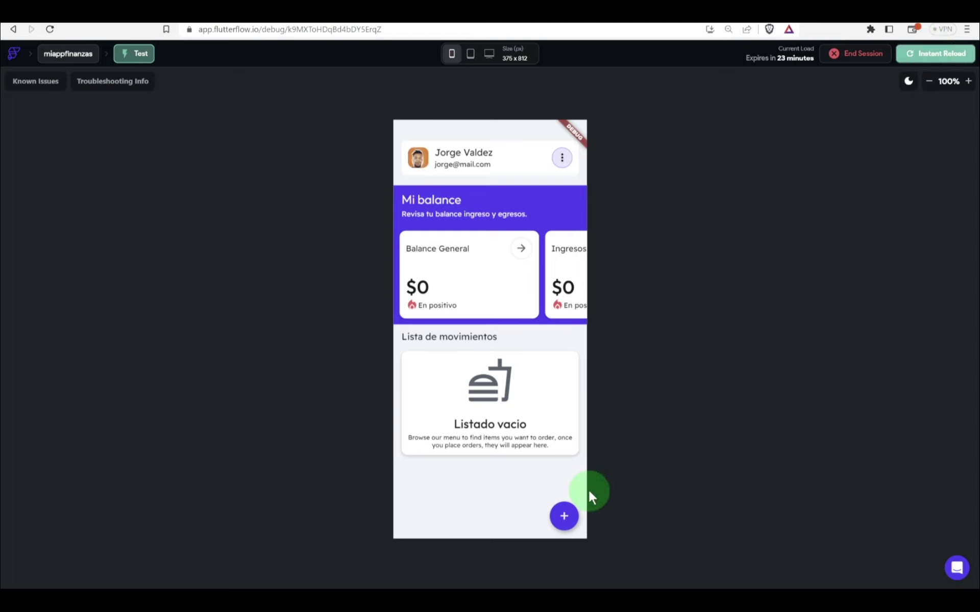
pyautogui.click(563, 514)
pyautogui.click(464, 469)
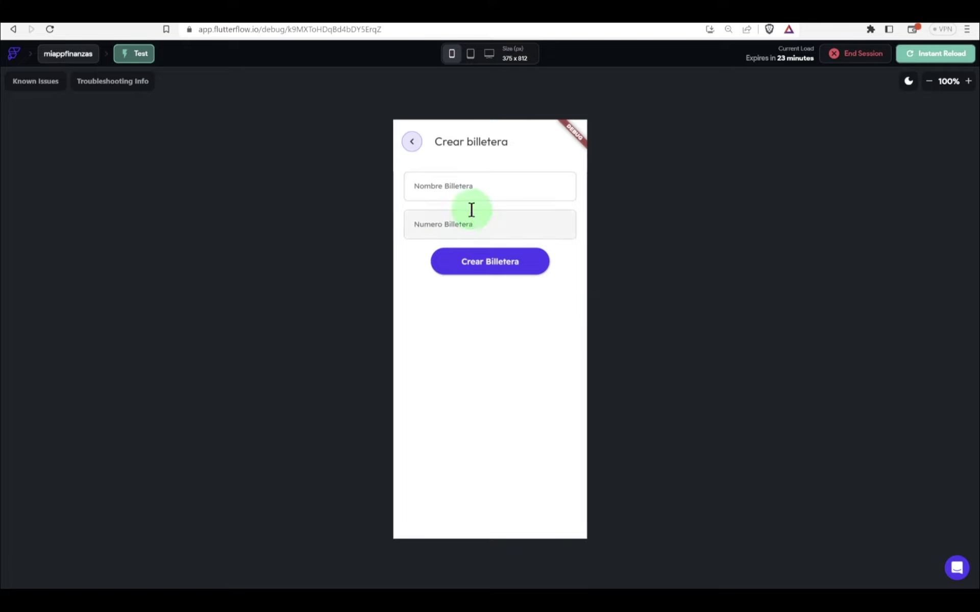
pyautogui.click(412, 141)
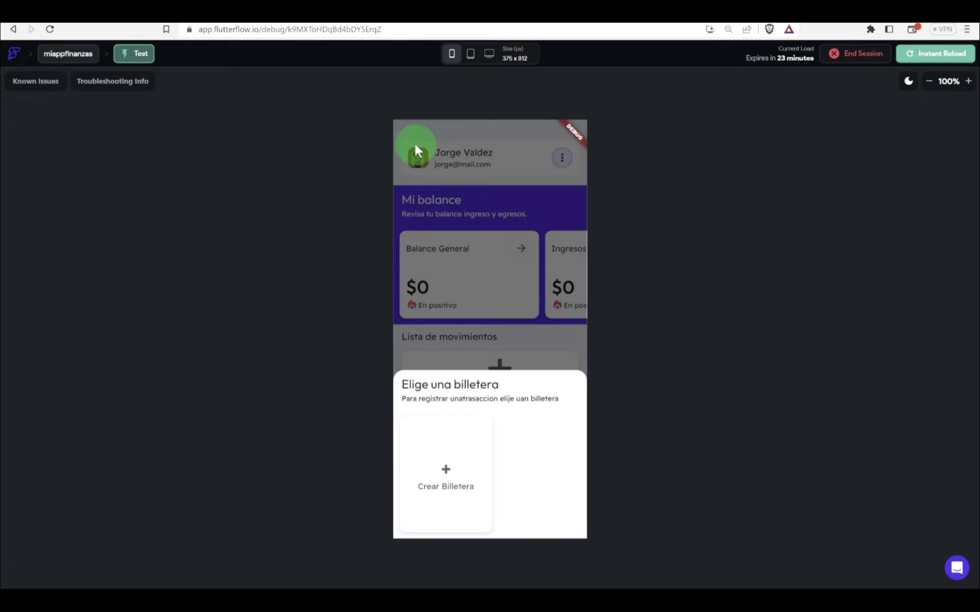
pyautogui.click(442, 472)
# Step: Create a wallet named 'Cuenta Principal' with a wallet number
pyautogui.click(449, 192)
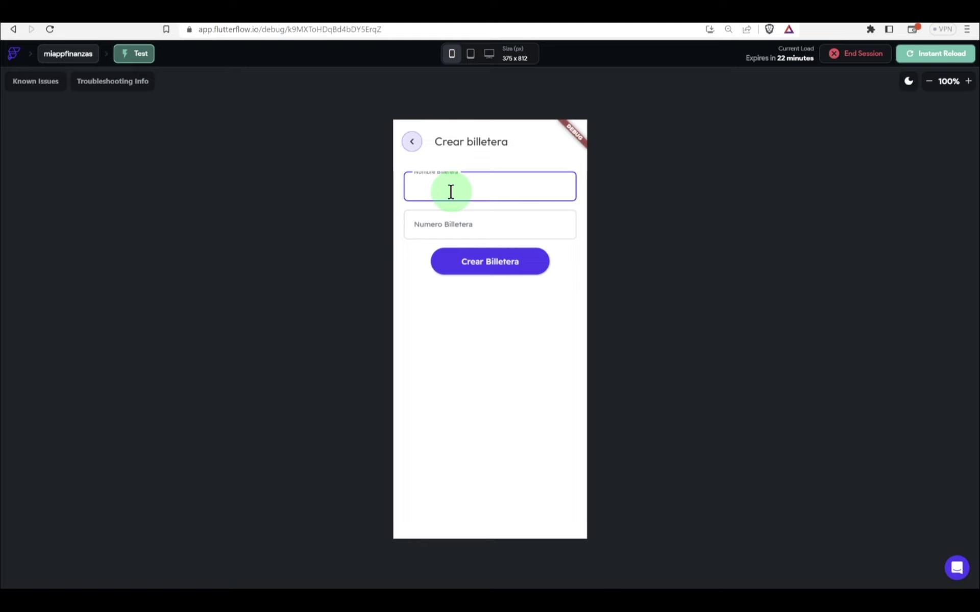
pyautogui.write('Cuenta Principal')
pyautogui.click(429, 231)
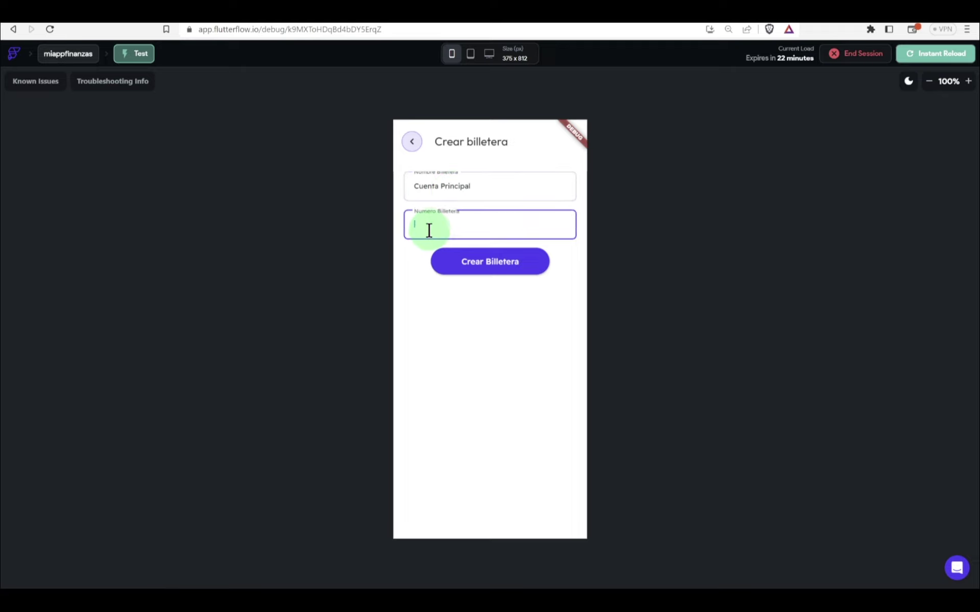
pyautogui.write('123456789')
pyautogui.click(474, 263)
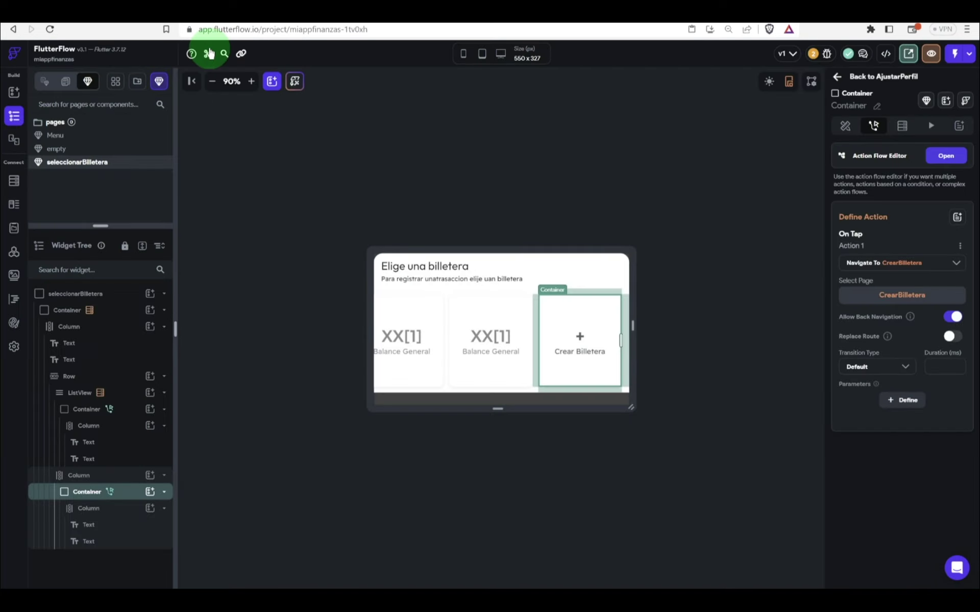
# Step: Bind the wallet card's Balance General label to the listaBilleteras Item nombre field
pyautogui.hscroll(-1, 437, 306)
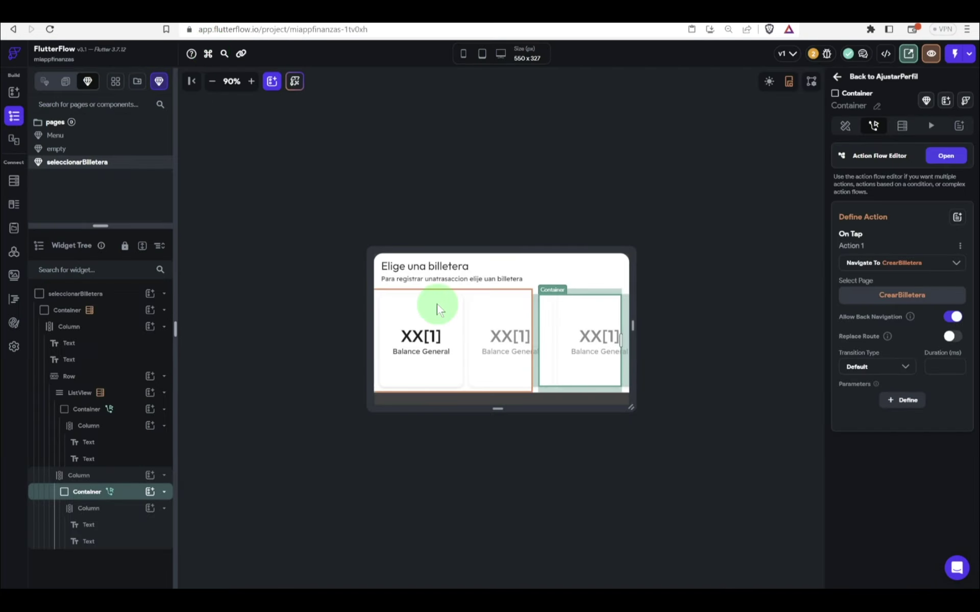
pyautogui.click(431, 352)
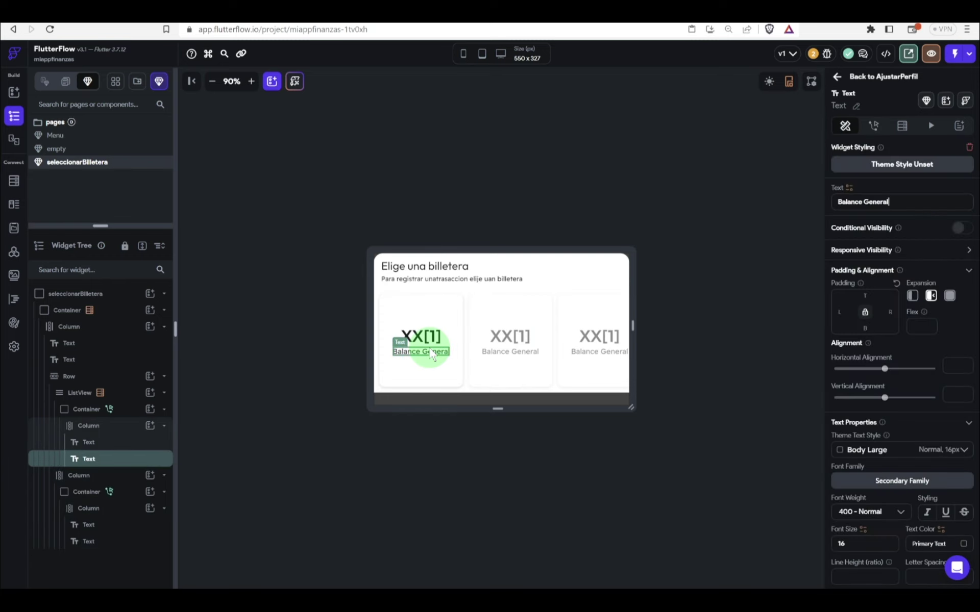
pyautogui.click(848, 189)
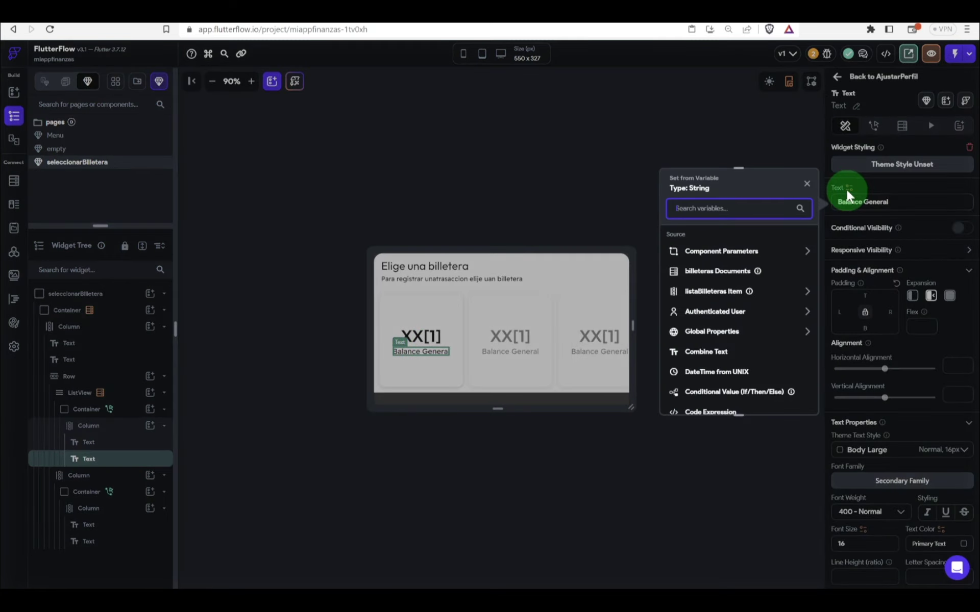
pyautogui.click(703, 290)
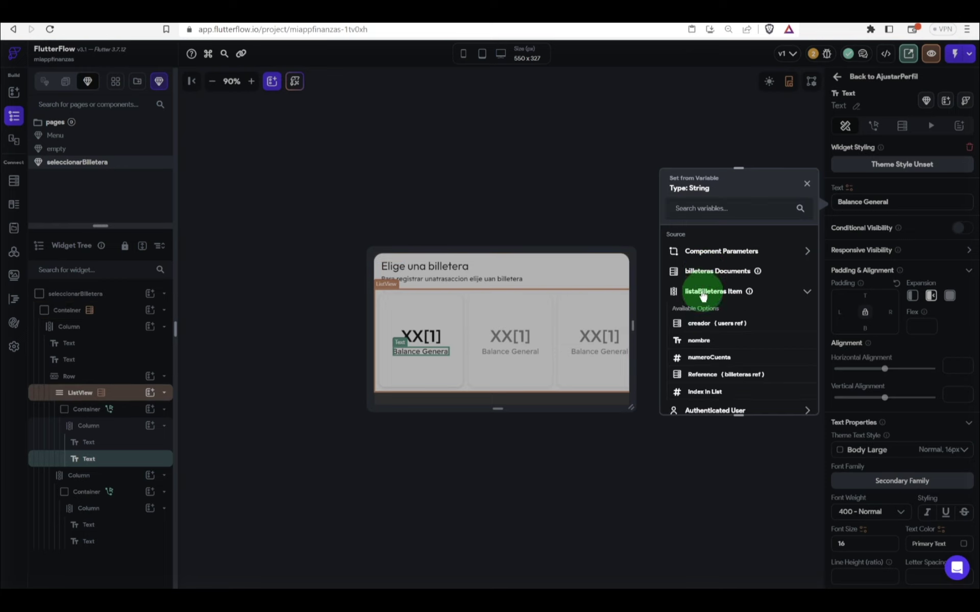
pyautogui.click(696, 342)
pyautogui.click(696, 342)
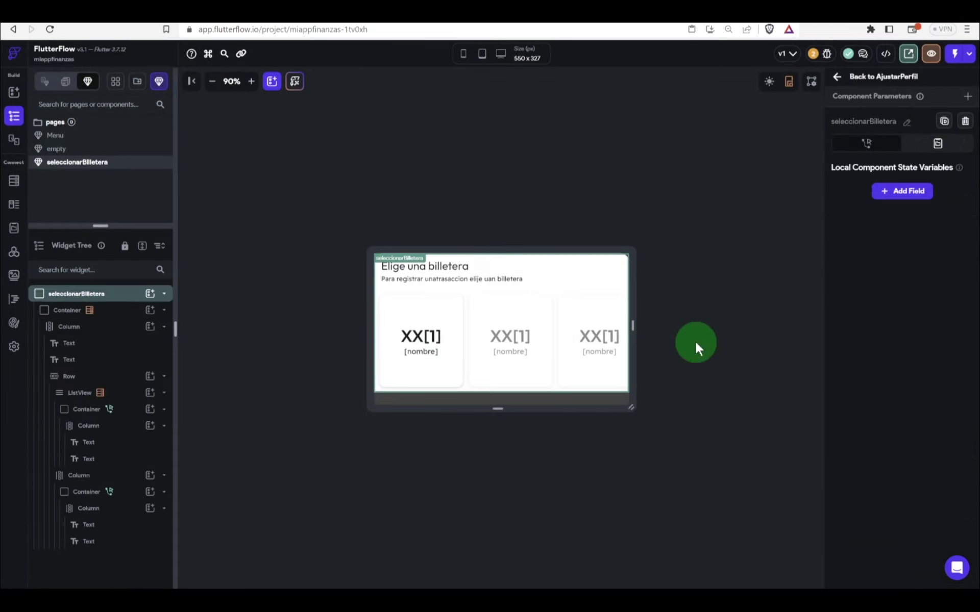
pyautogui.click(456, 392)
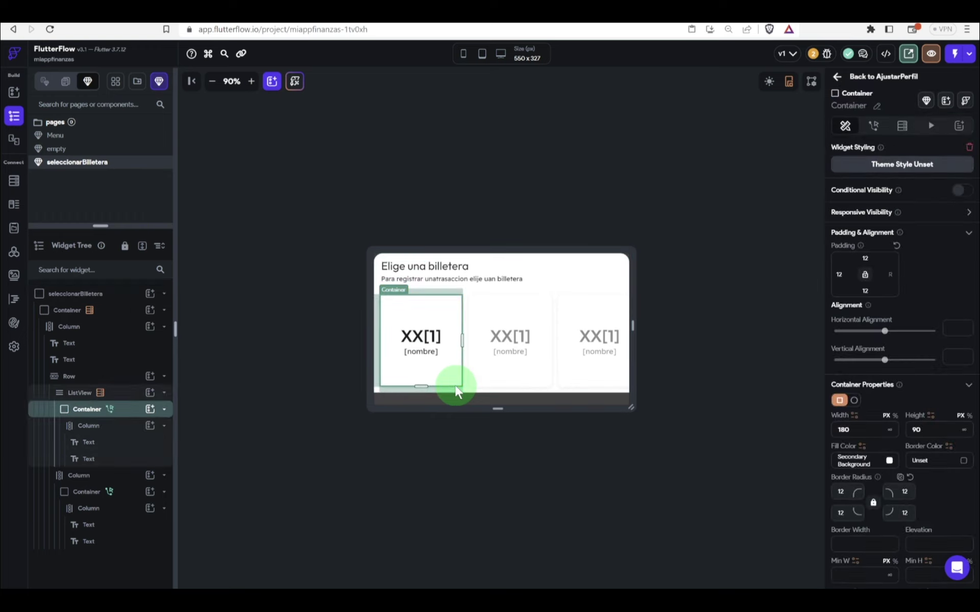
pyautogui.click(874, 124)
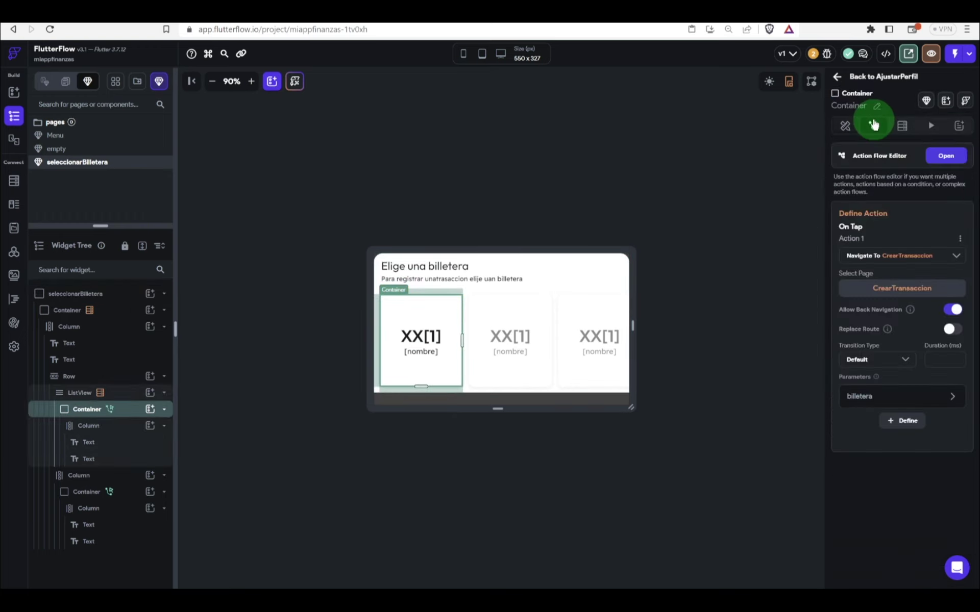
# Step: Add a Dismiss Bottom Sheet action to the wallet card tap, ordered before Navigate To CrearTransaccion
pyautogui.click(951, 162)
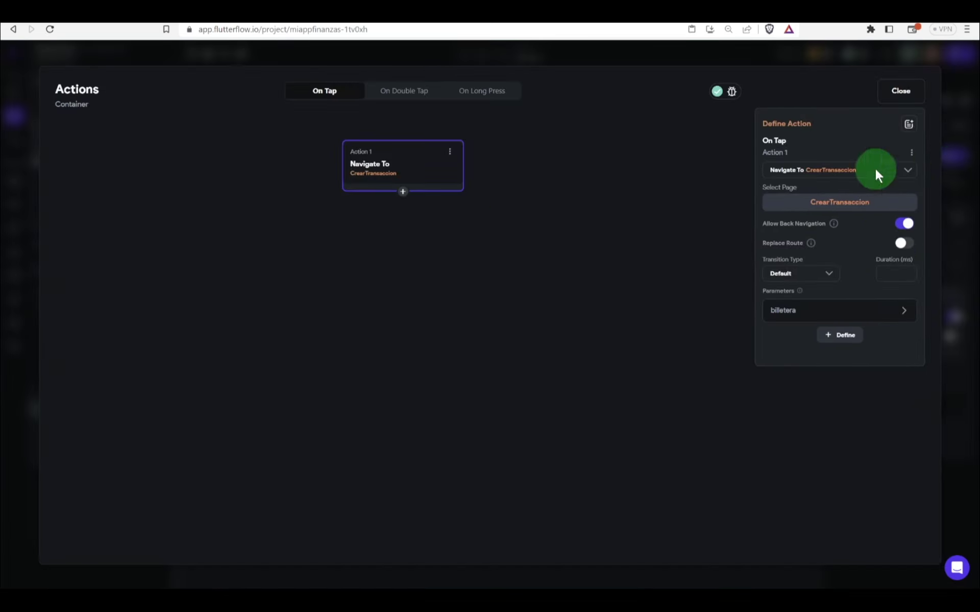
pyautogui.click(403, 192)
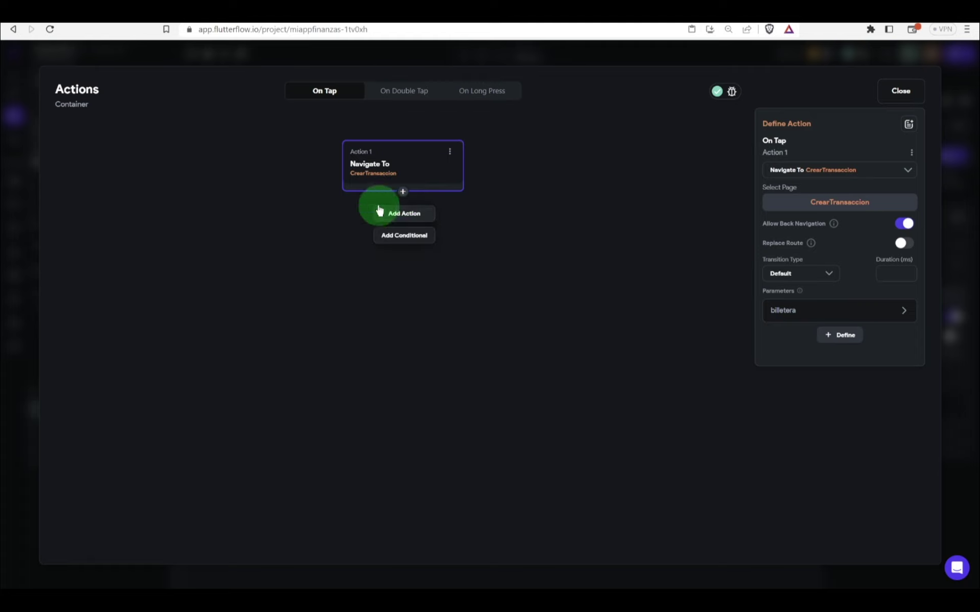
pyautogui.click(409, 215)
pyautogui.click(819, 199)
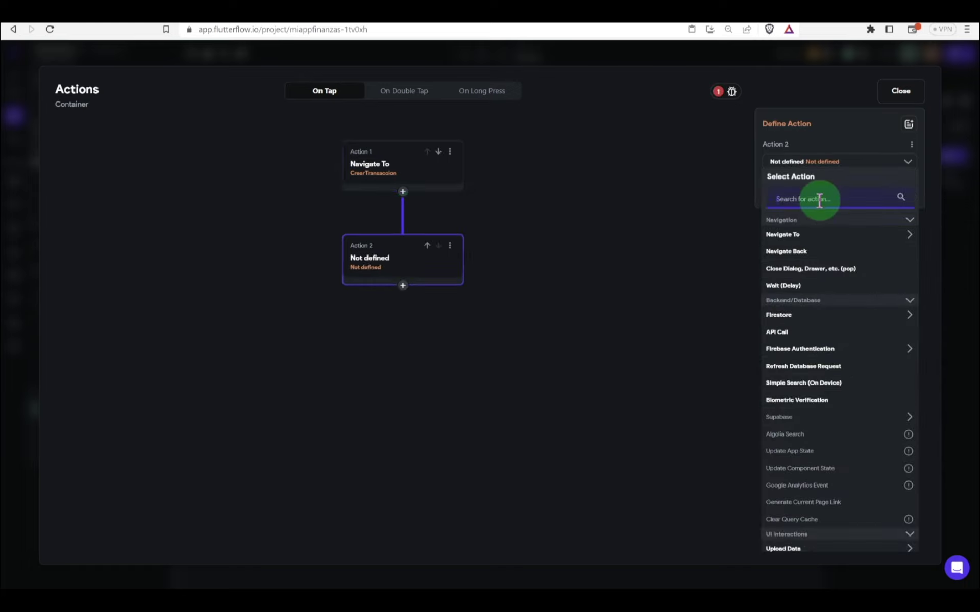
pyautogui.write('dimmis')
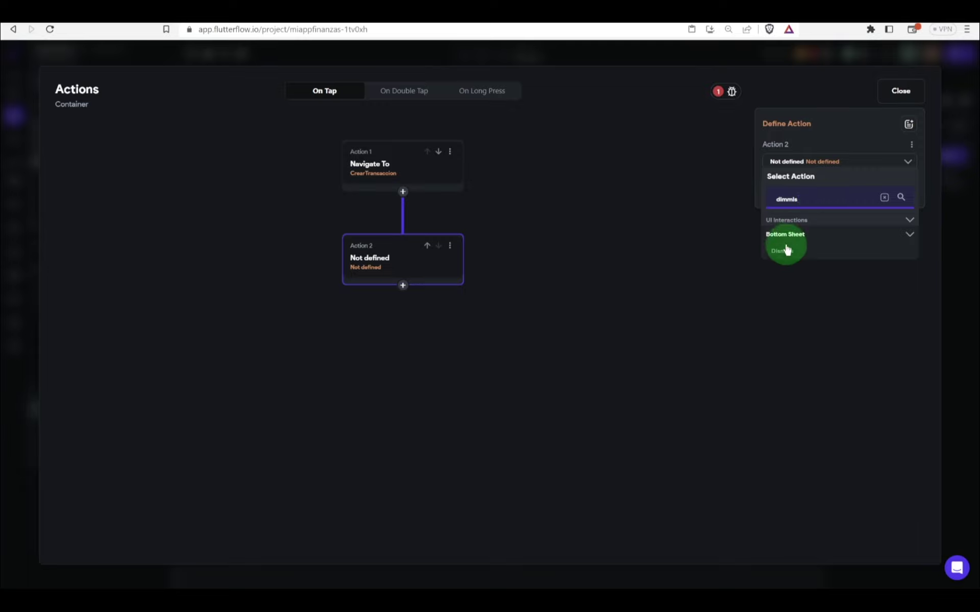
pyautogui.click(782, 251)
pyautogui.click(427, 249)
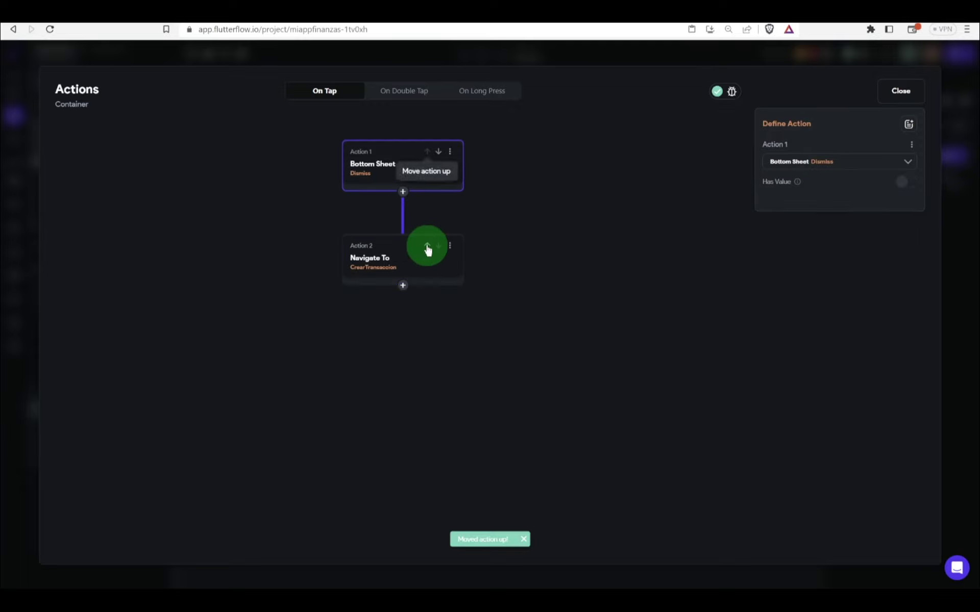
pyautogui.click(510, 209)
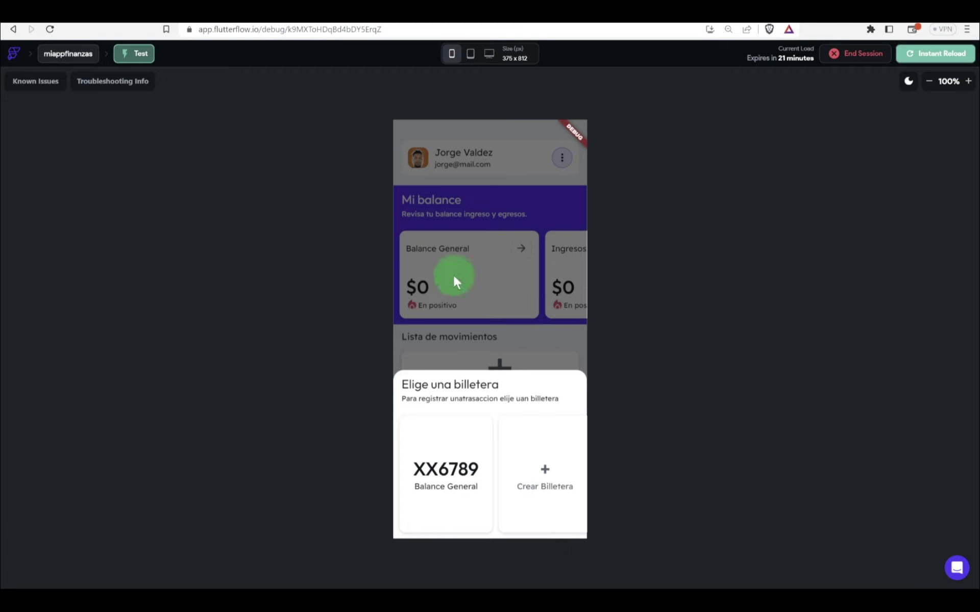
# Step: Record a 2000 Ingreso transaction in category Salario with detail 'Pago Mayo' from the wallet
pyautogui.click(448, 470)
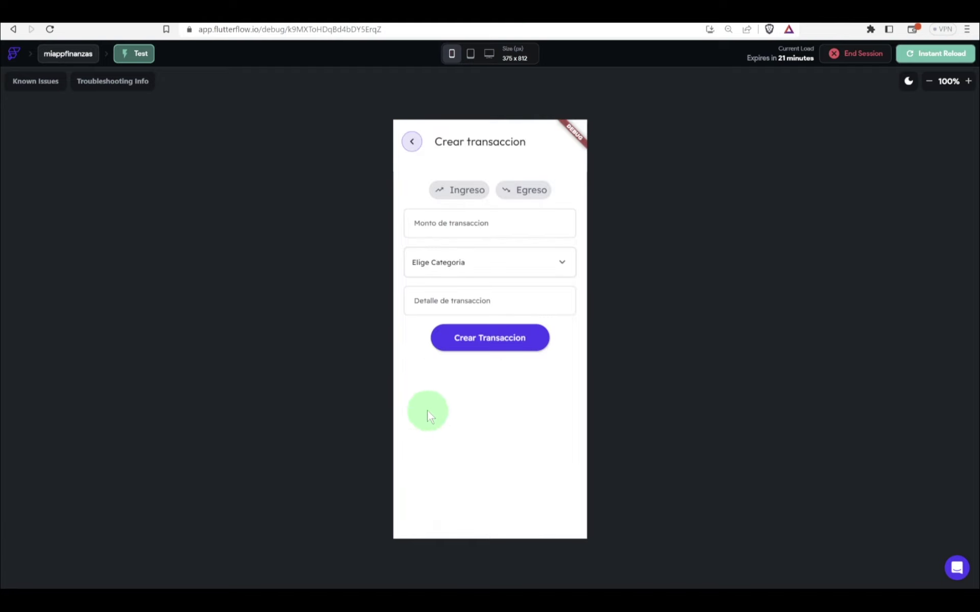
pyautogui.click(467, 192)
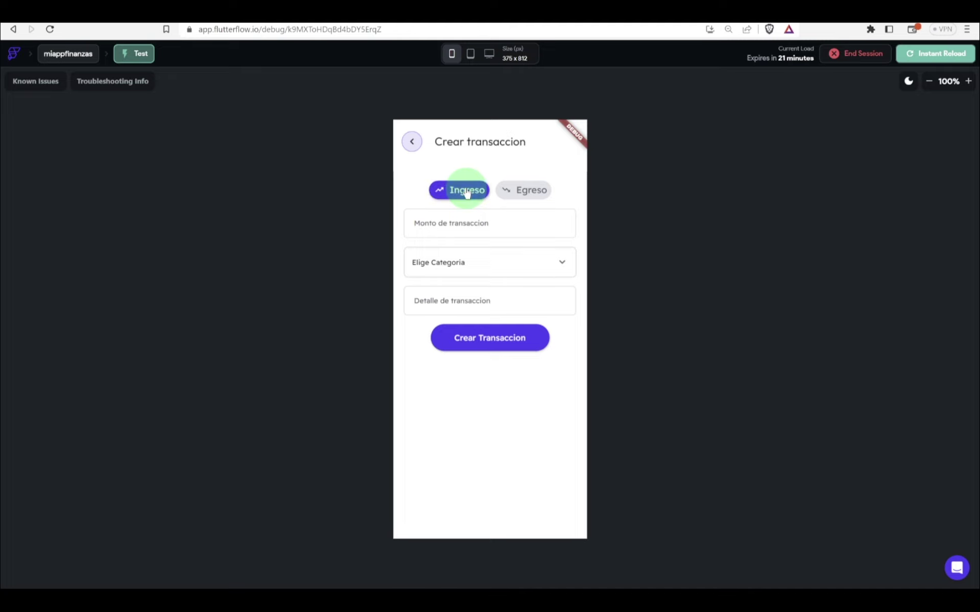
pyautogui.click(460, 228)
pyautogui.write('2000')
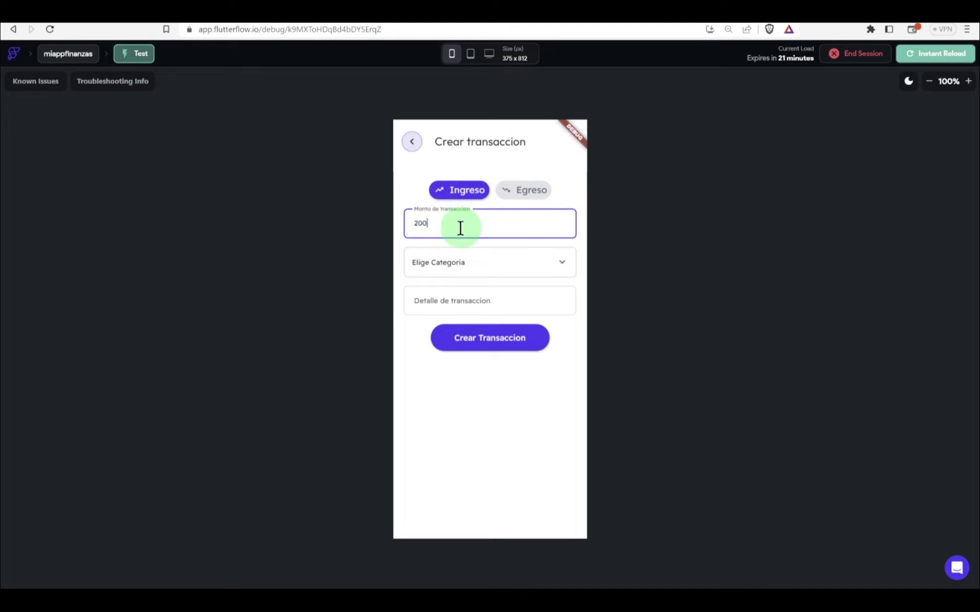
pyautogui.click(477, 262)
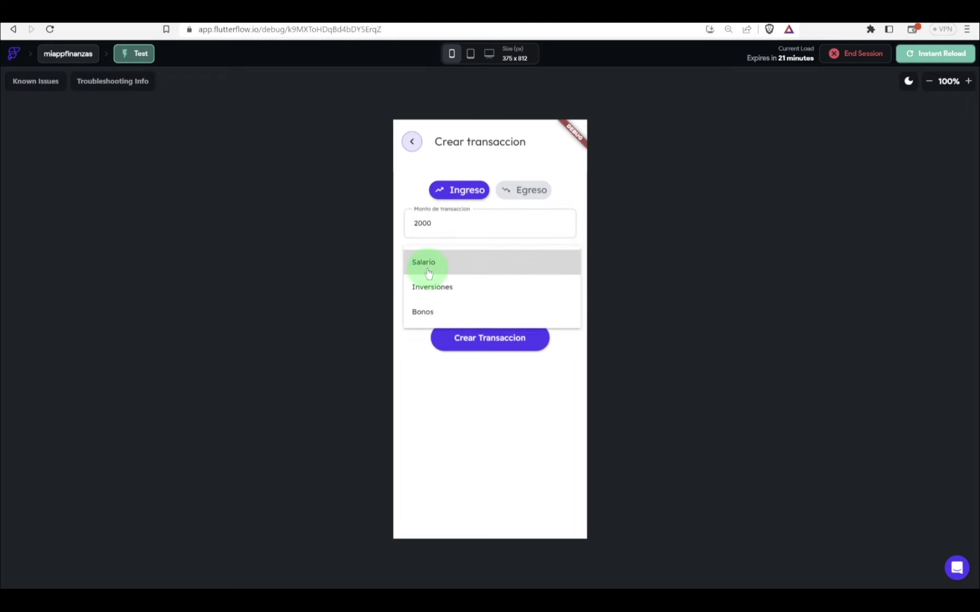
pyautogui.click(457, 272)
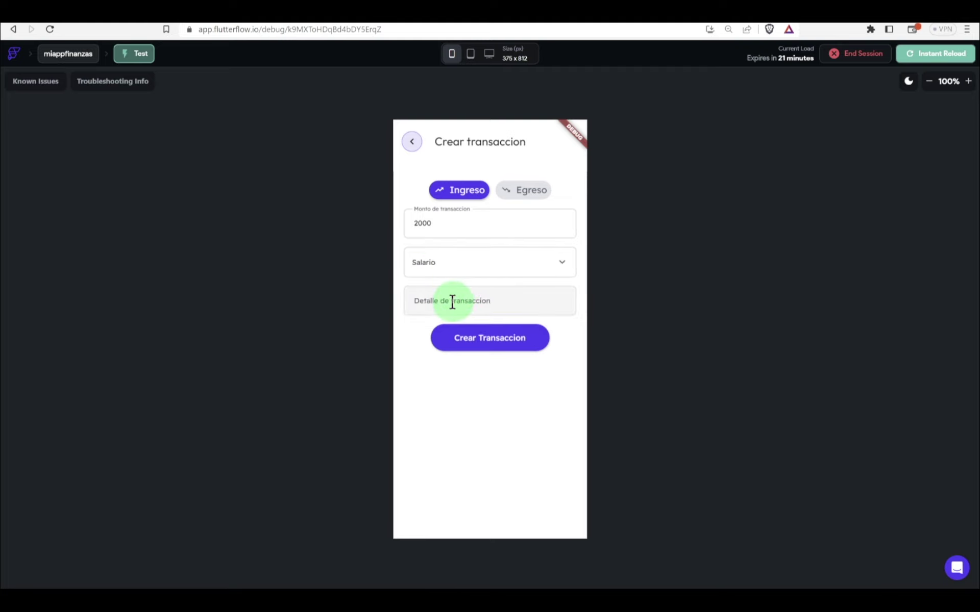
pyautogui.click(452, 302)
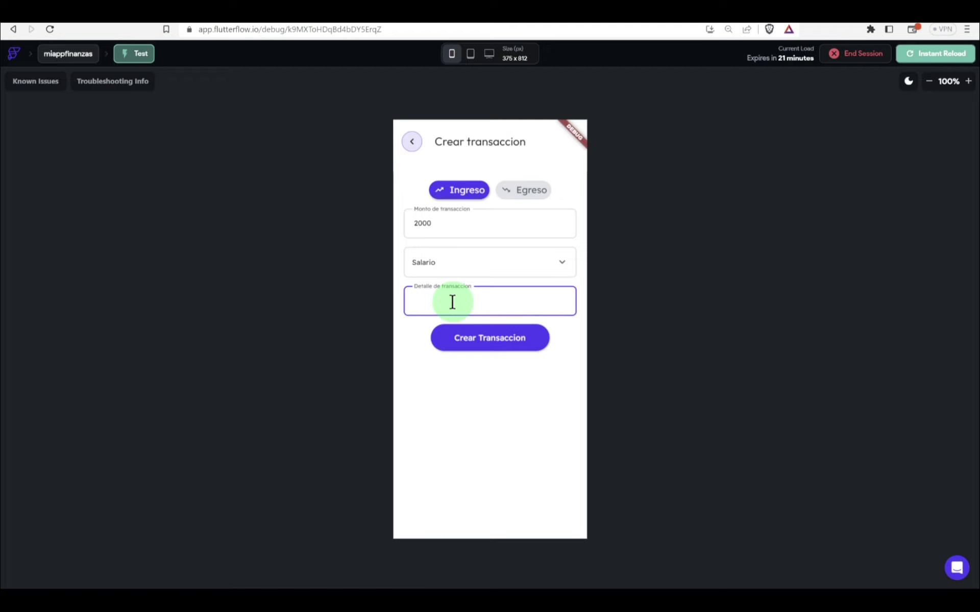
pyautogui.write('Pago Mayo')
pyautogui.click(458, 338)
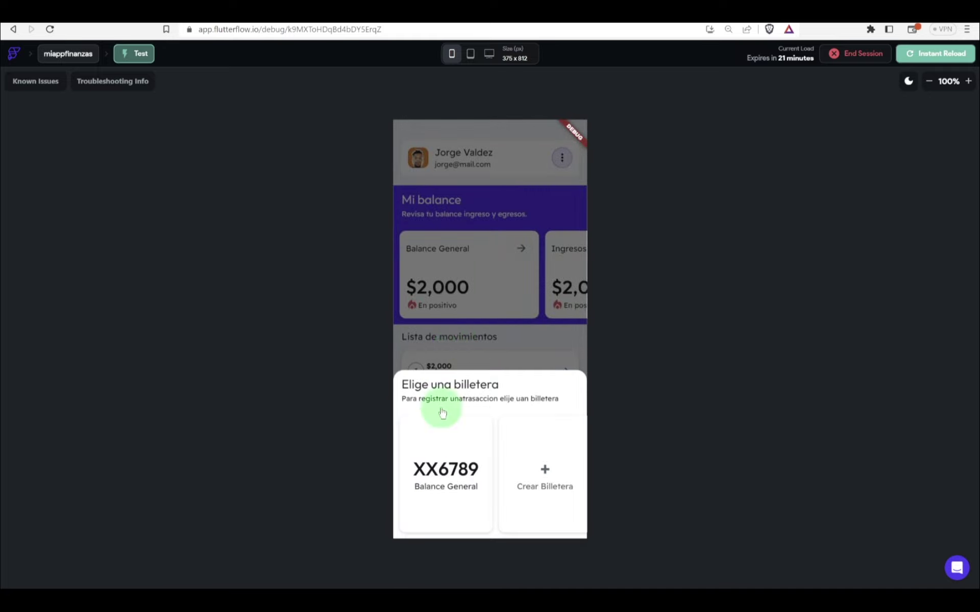
# Step: Check the Egresos balance card, then start a new transaction on the XX6789 Balance General wallet
pyautogui.click(499, 321)
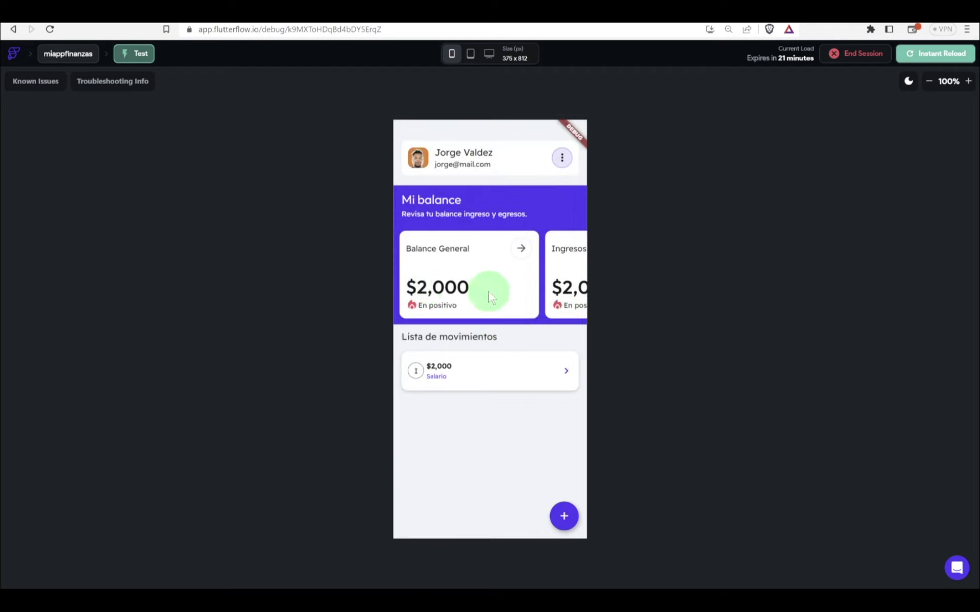
pyautogui.hscroll(5, 492, 291)
pyautogui.hscroll(3, 488, 292)
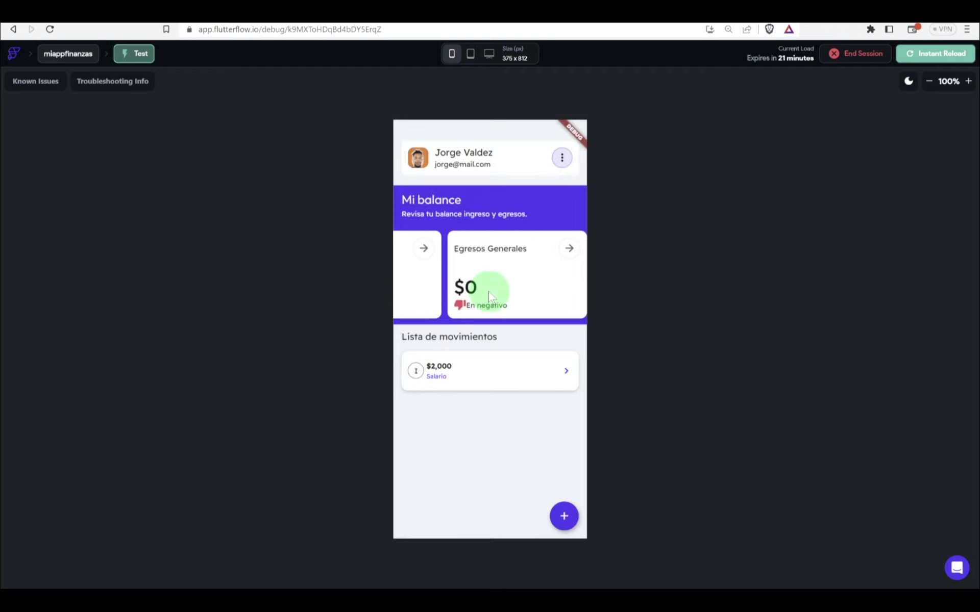
pyautogui.hscroll(-8, 498, 285)
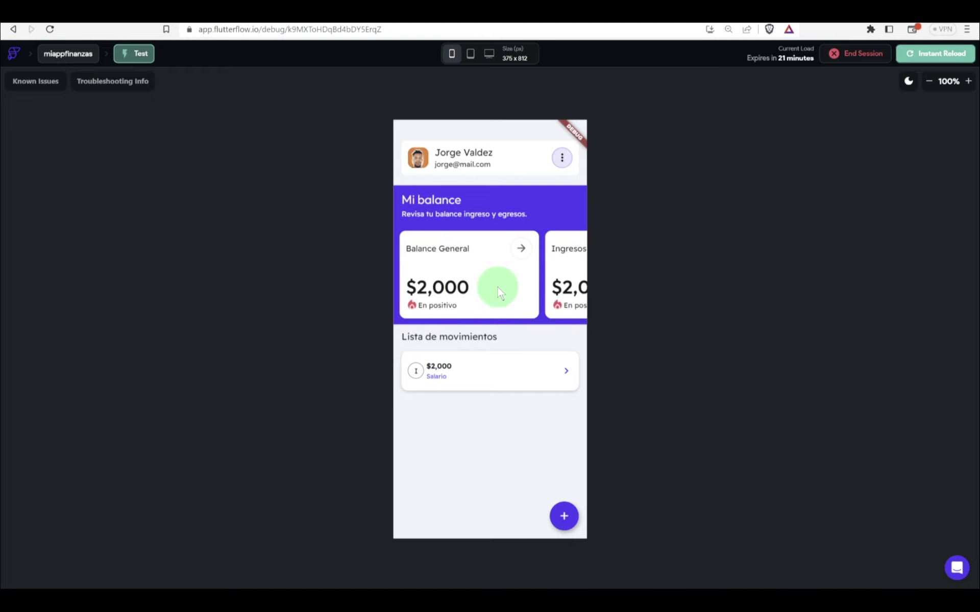
pyautogui.hscroll(8, 498, 286)
pyautogui.hscroll(-8, 499, 289)
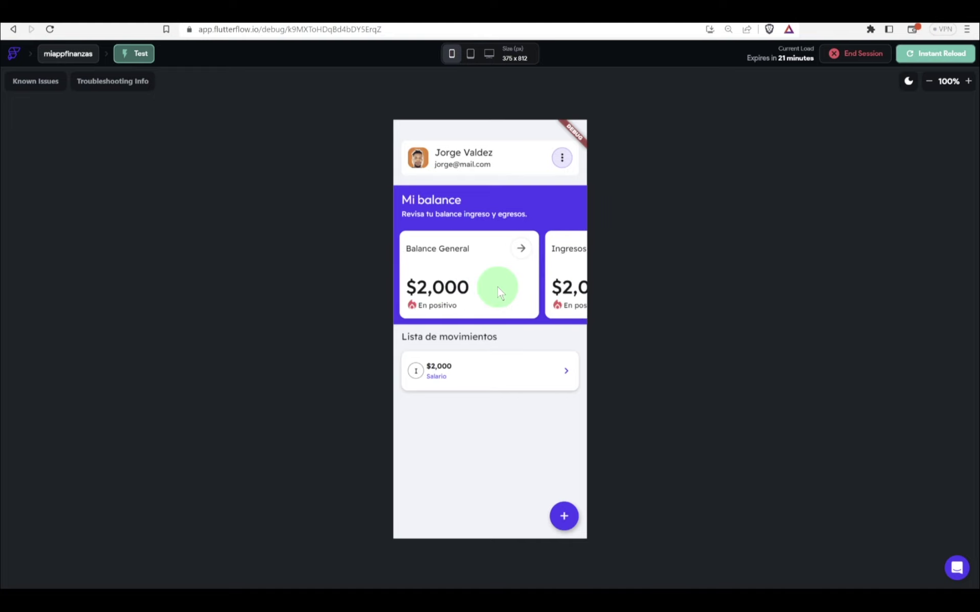
pyautogui.click(566, 516)
pyautogui.click(455, 436)
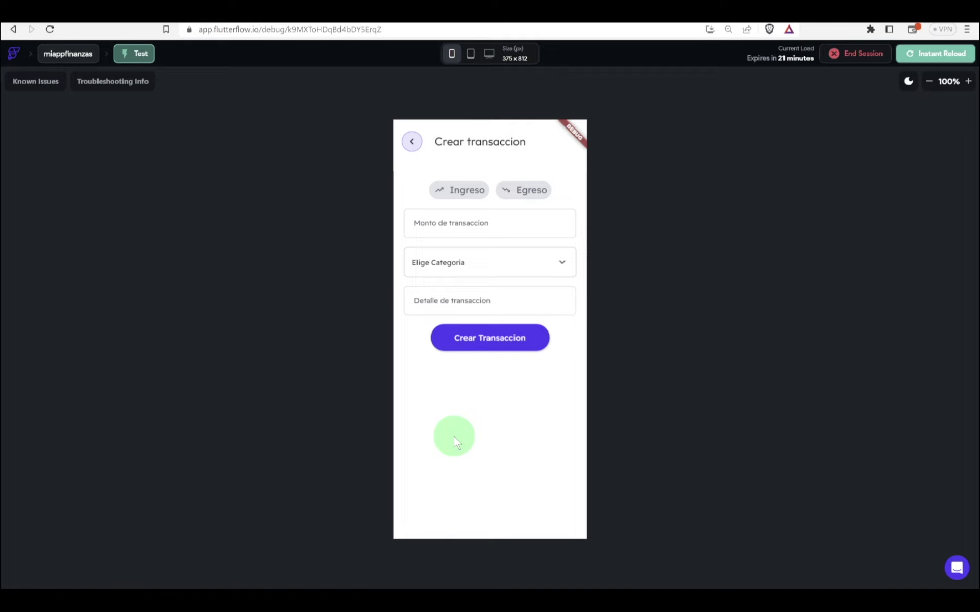
# Step: Create a 100 Egreso transaction in category Salud with detail 'Medicina'
pyautogui.click(516, 191)
pyautogui.click(465, 221)
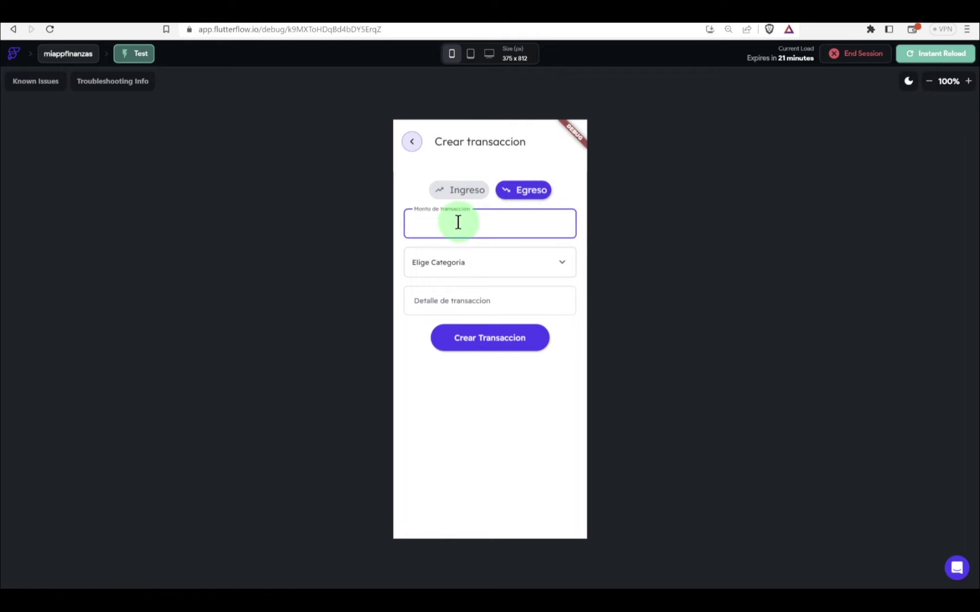
pyautogui.write('100')
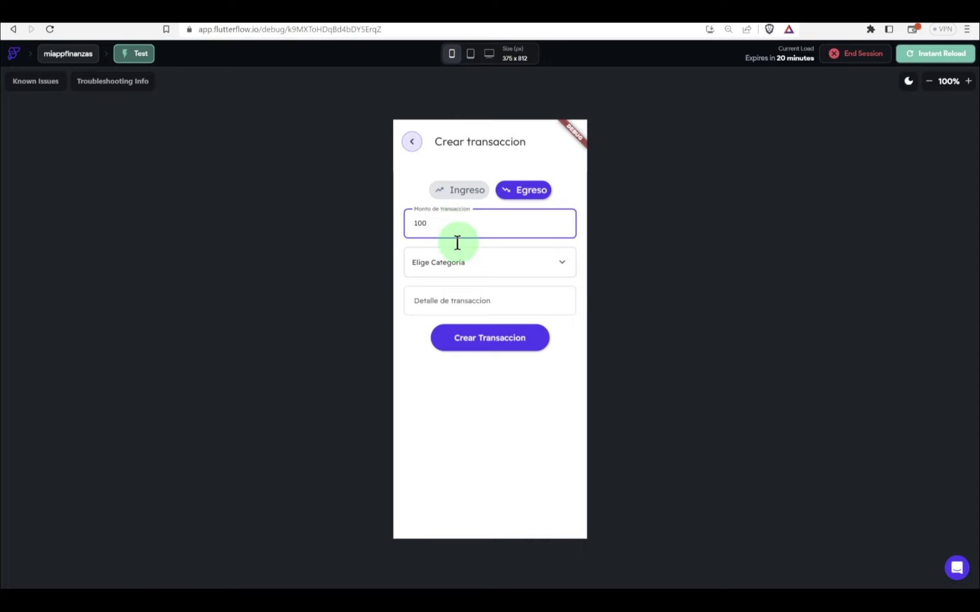
pyautogui.click(449, 276)
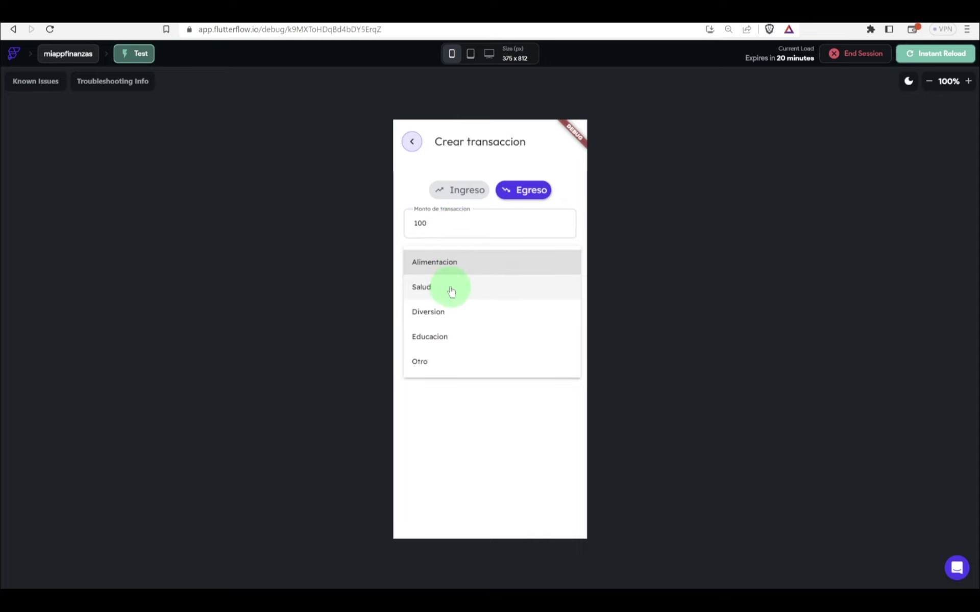
pyautogui.click(450, 287)
pyautogui.click(440, 302)
pyautogui.write('Medi')
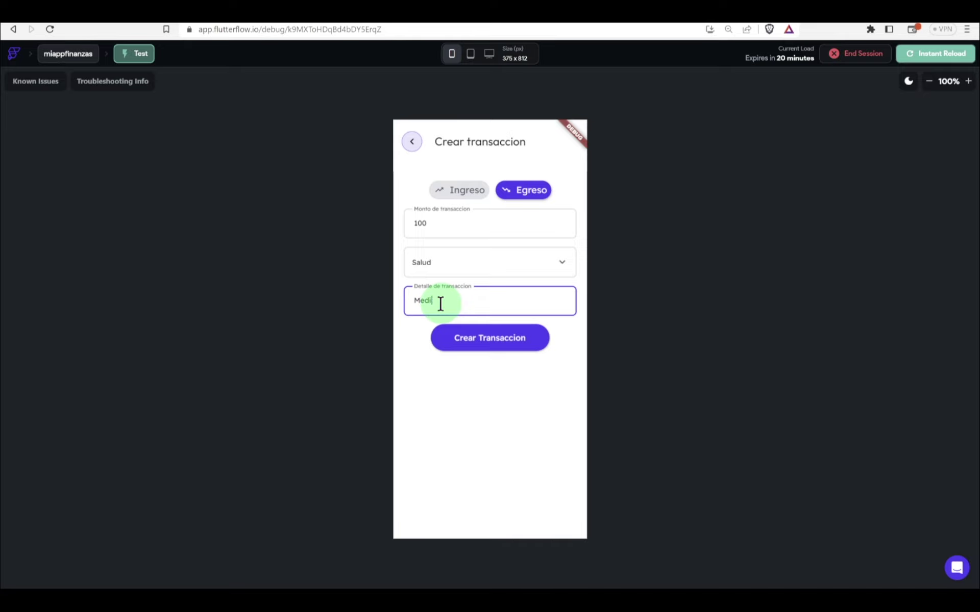
pyautogui.write('cina')
pyautogui.click(467, 339)
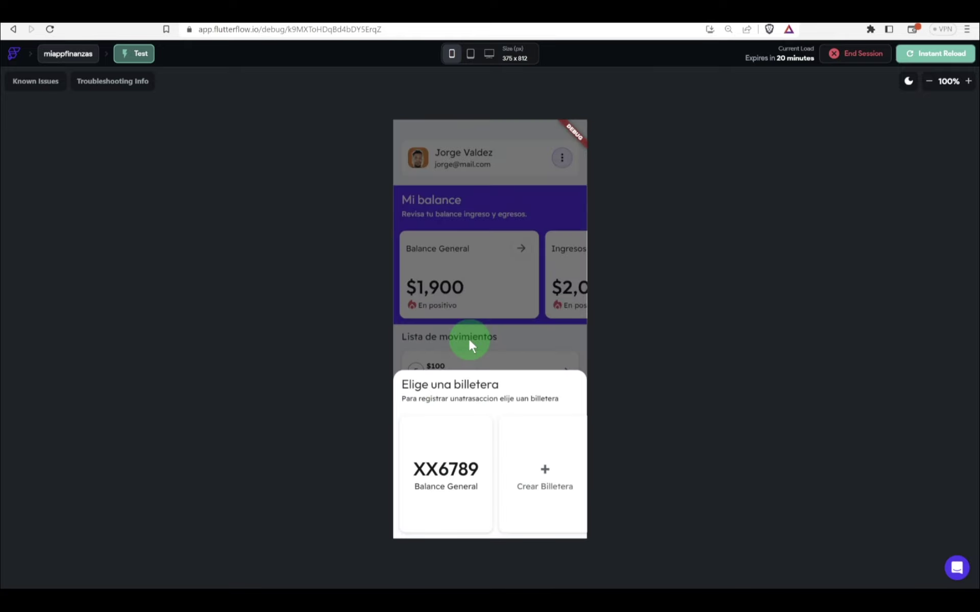
# Step: Close the wallet sheet, view Egresos Generales at $-100, and try the three-dot menu
pyautogui.click(468, 339)
pyautogui.moveTo(483, 290); pyautogui.dragTo(485, 291)
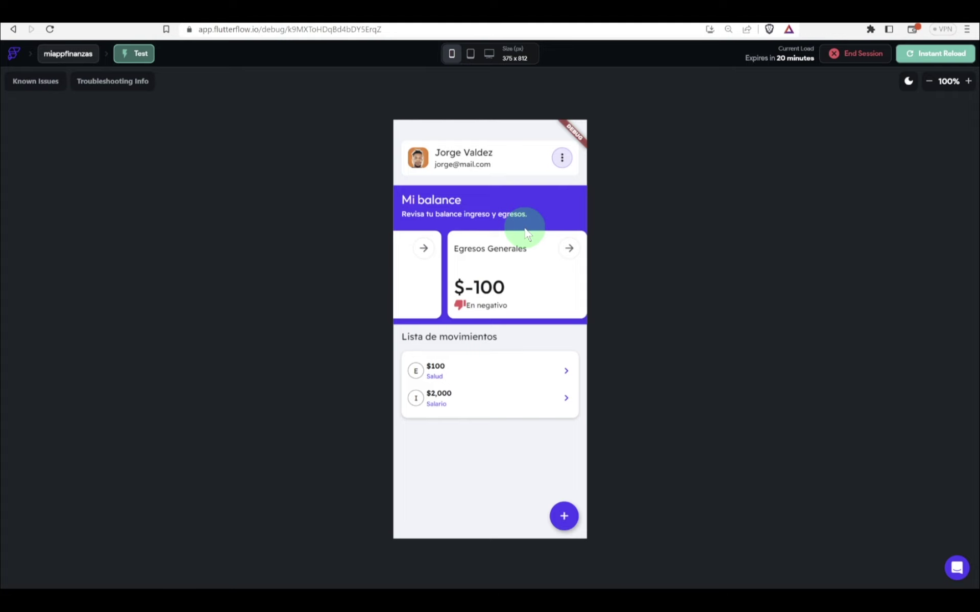
pyautogui.click(560, 164)
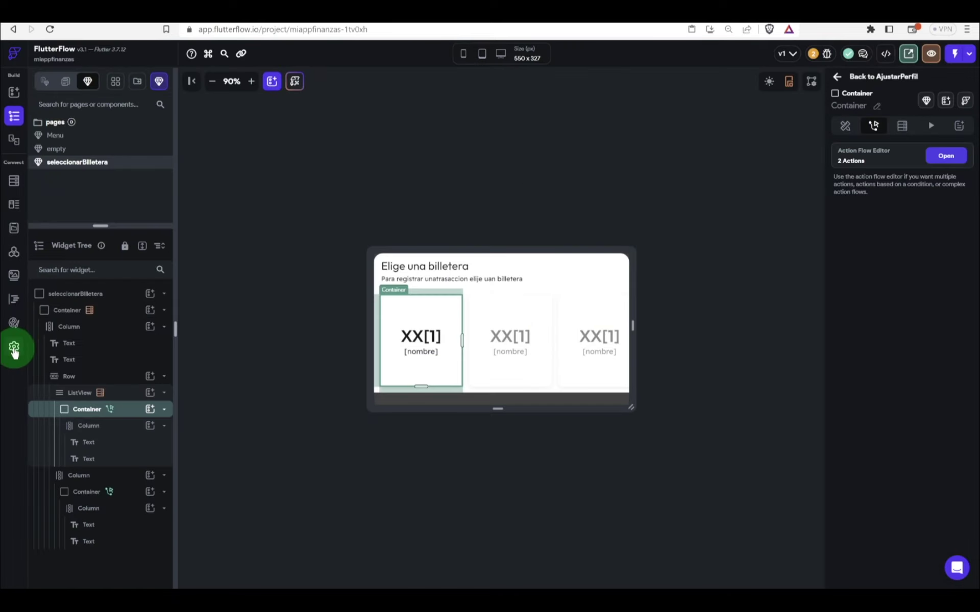
# Step: Change line 22 of obtenerEgresos to use -=, then log out of the test app
pyautogui.click(14, 350)
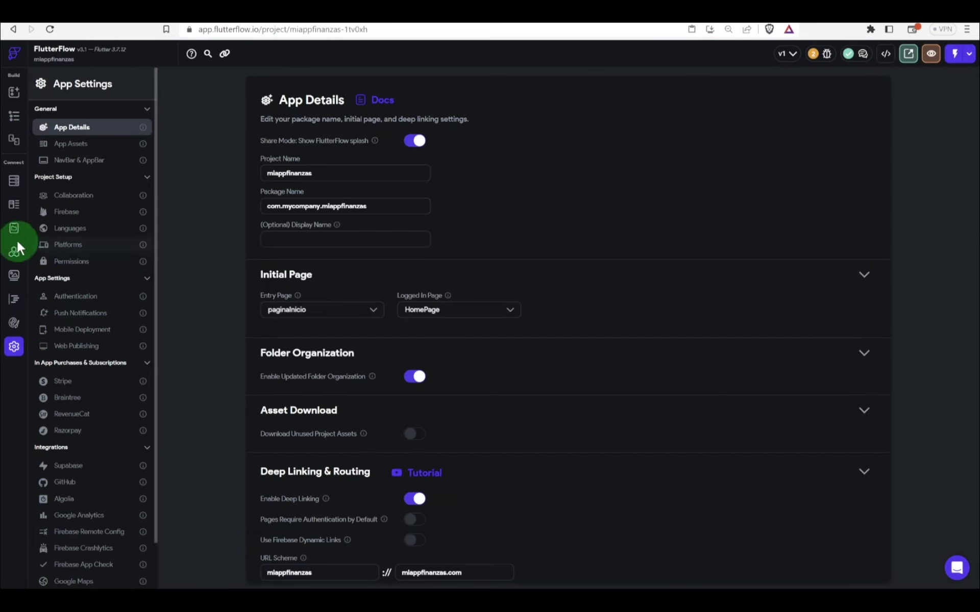
pyautogui.click(14, 299)
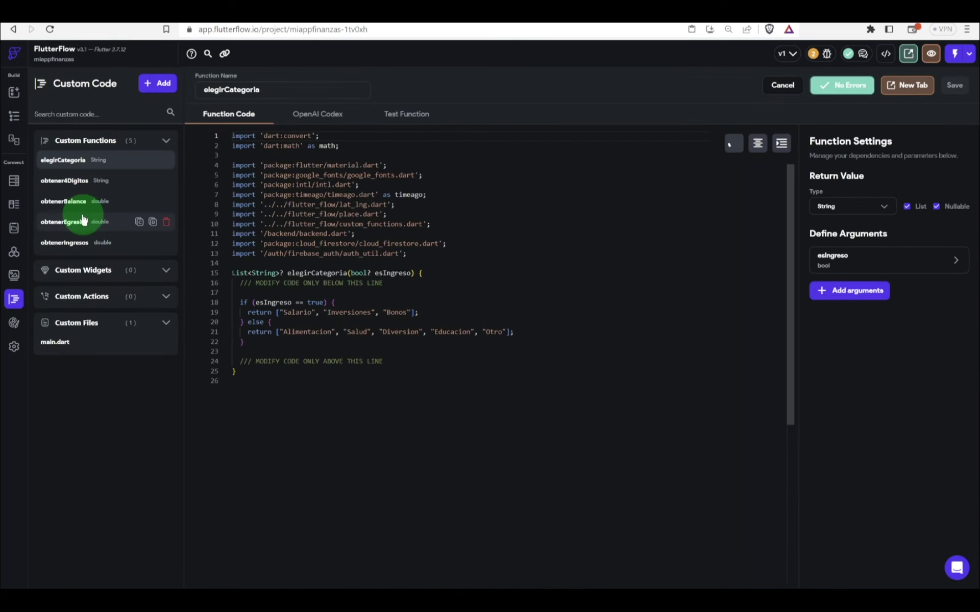
pyautogui.click(67, 243)
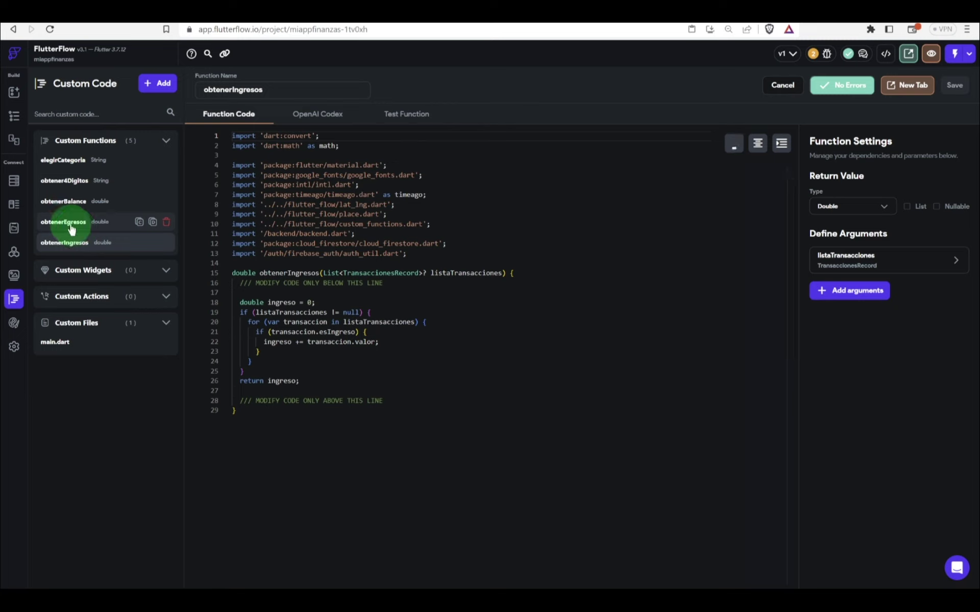
pyautogui.click(71, 230)
pyautogui.click(293, 345)
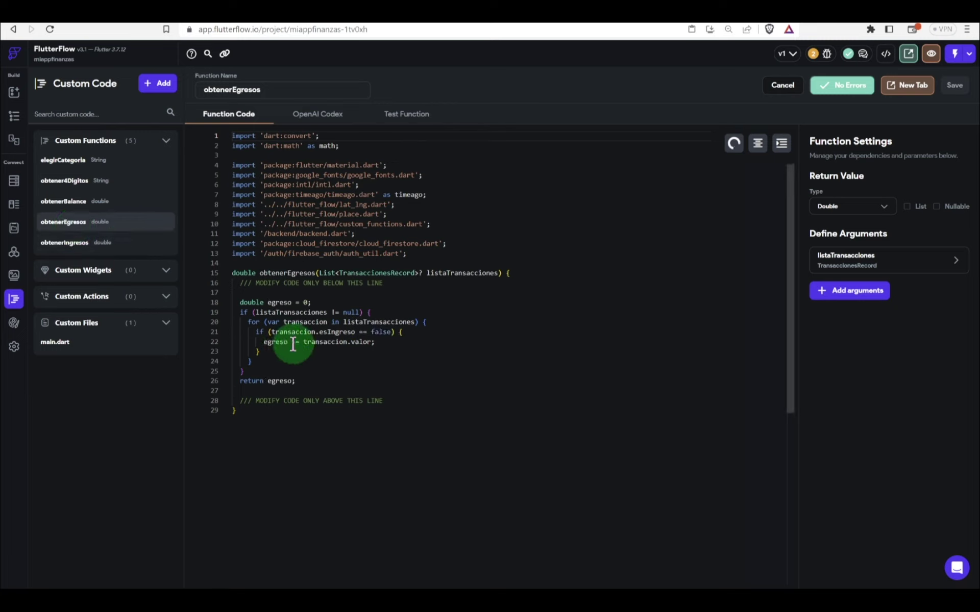
pyautogui.press('BackSpace')
pyautogui.write('-')
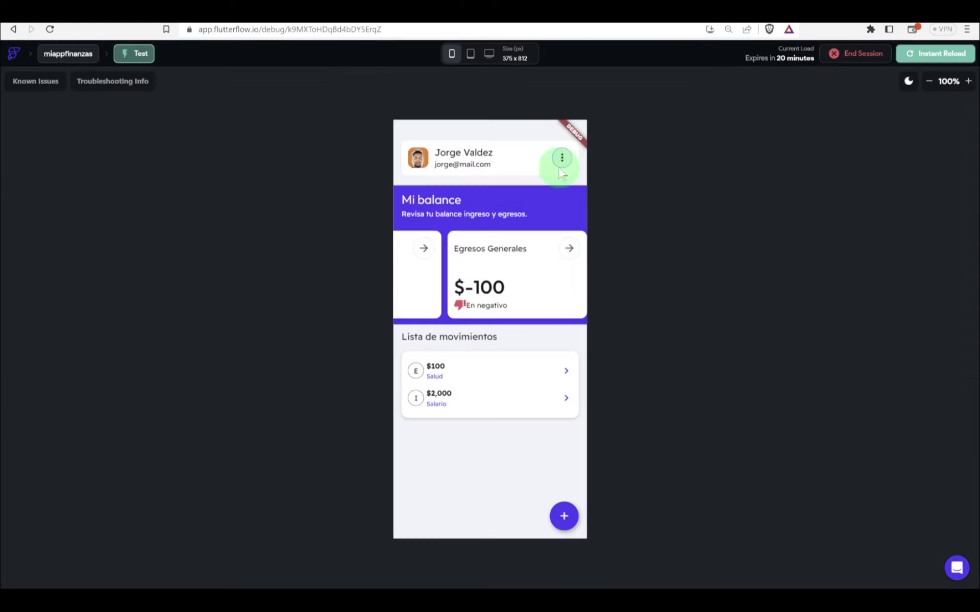
pyautogui.click(562, 159)
pyautogui.click(451, 242)
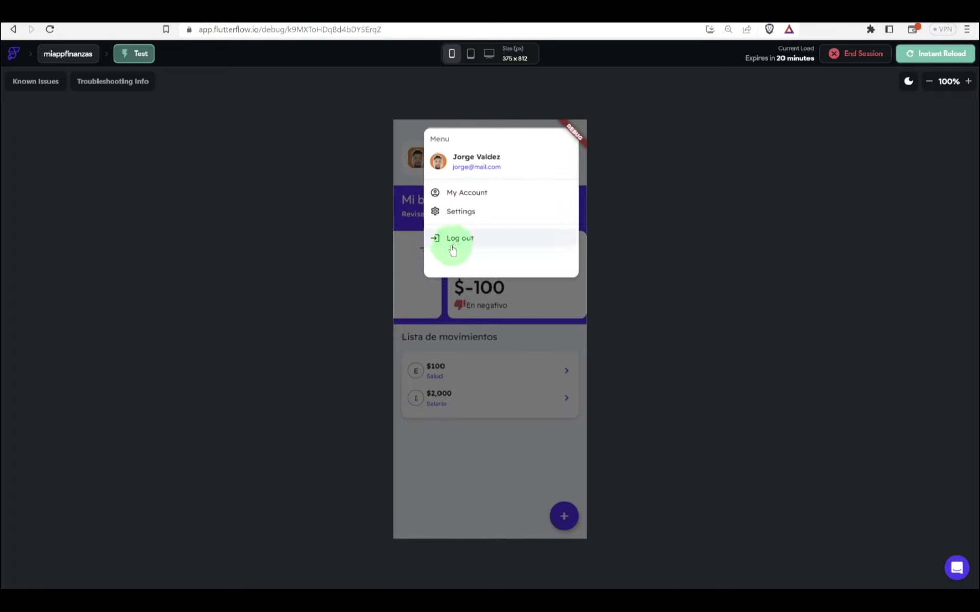